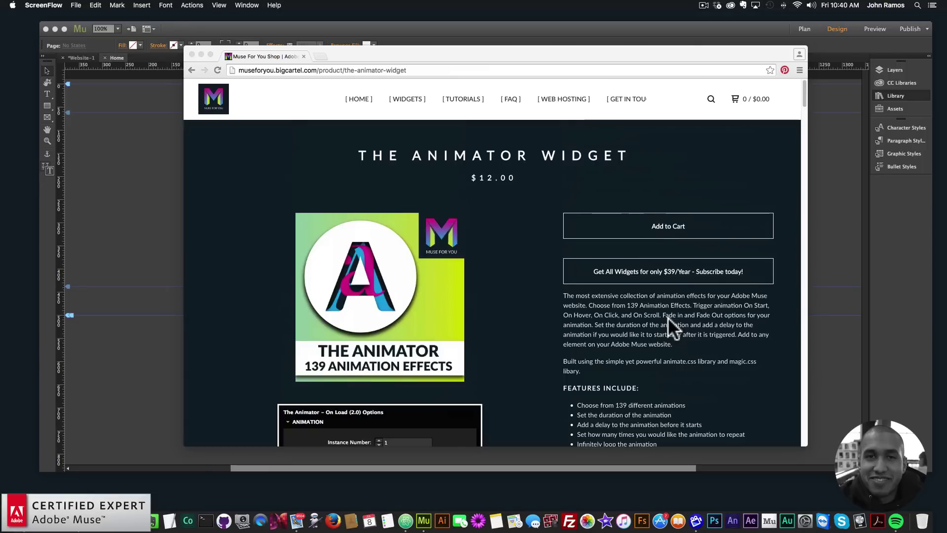
Step: Scroll The Animator Widget product page, then open a new blank Chrome tab beside it
{"action": "scroll", "coordinate": [676, 339], "scroll_direction": "down", "scroll_amount": 10}
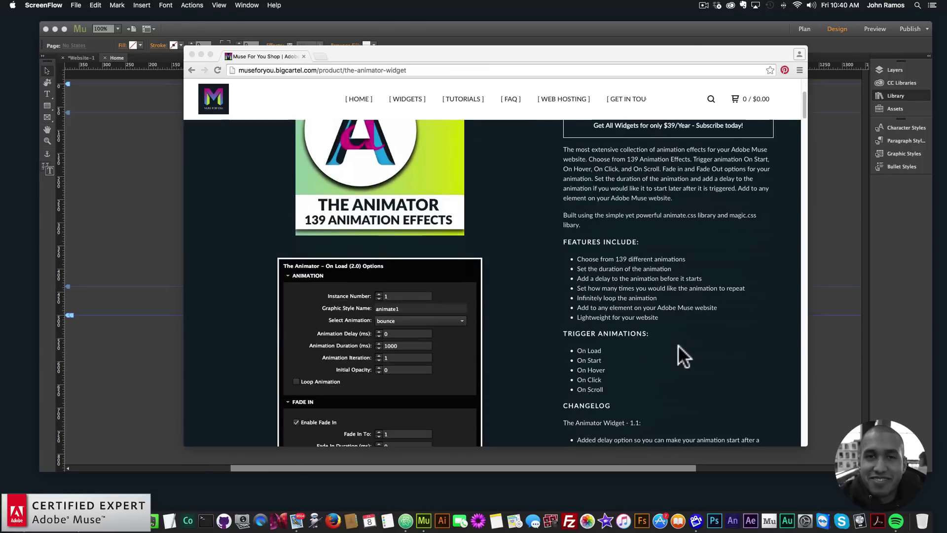
{"action": "scroll", "coordinate": [677, 344], "scroll_direction": "down", "scroll_amount": 6}
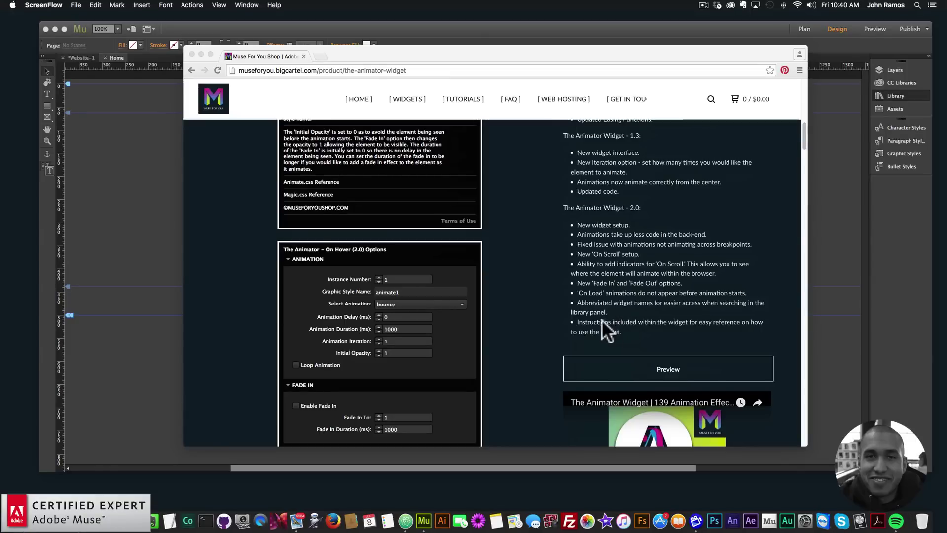
{"action": "left_click", "coordinate": [319, 56]}
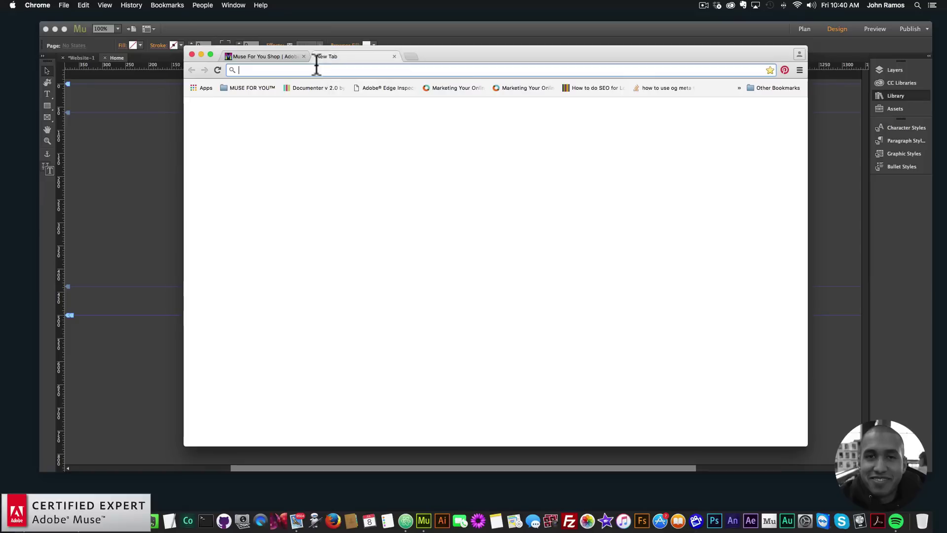
Step: Load museforyoushop and open The Animator Widget ($12.00) product page from the widget listing
{"action": "type", "text": "museforyoushop.c"}
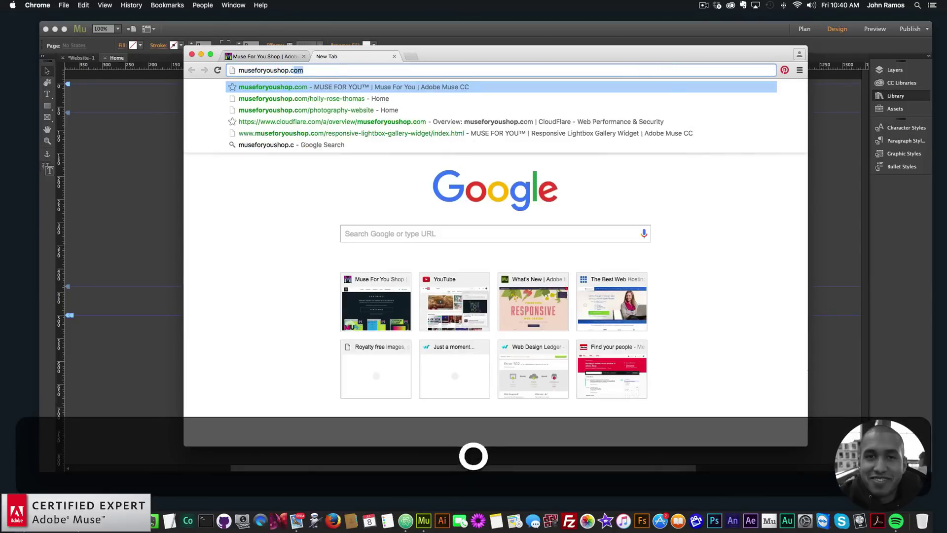
{"action": "key", "text": "Return"}
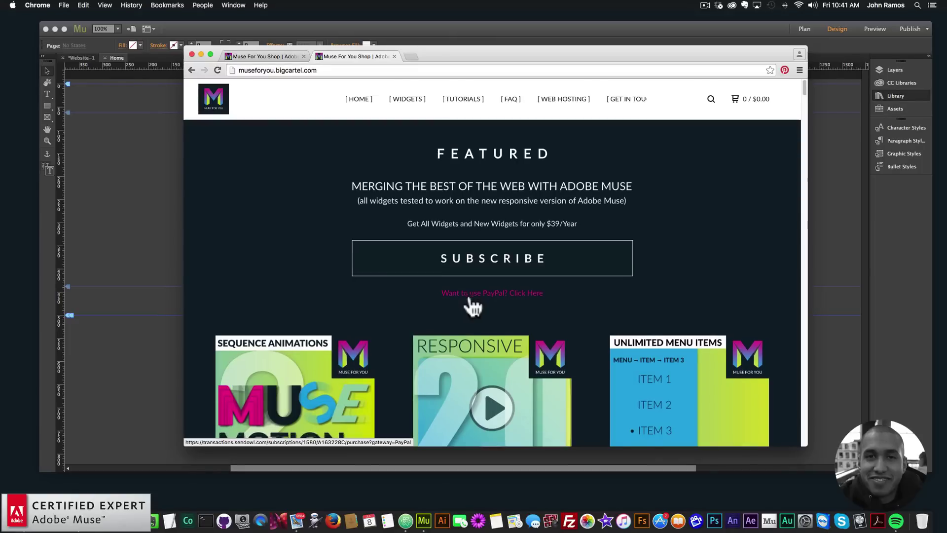
{"action": "scroll", "coordinate": [469, 301], "scroll_direction": "down", "scroll_amount": 5}
{"action": "scroll", "coordinate": [469, 293], "scroll_direction": "down", "scroll_amount": 2}
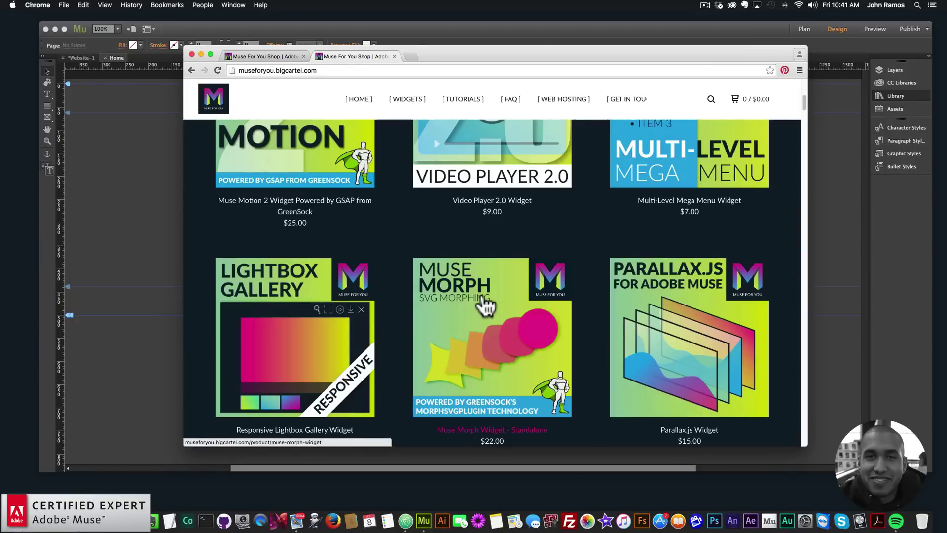
{"action": "scroll", "coordinate": [485, 305], "scroll_direction": "down", "scroll_amount": 5}
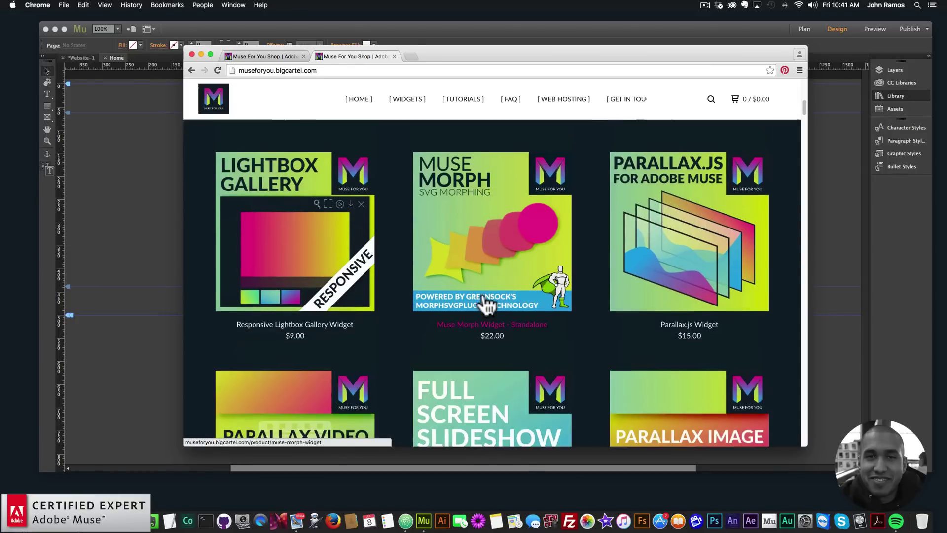
{"action": "scroll", "coordinate": [485, 305], "scroll_direction": "down", "scroll_amount": 4}
{"action": "scroll", "coordinate": [493, 315], "scroll_direction": "down", "scroll_amount": 1}
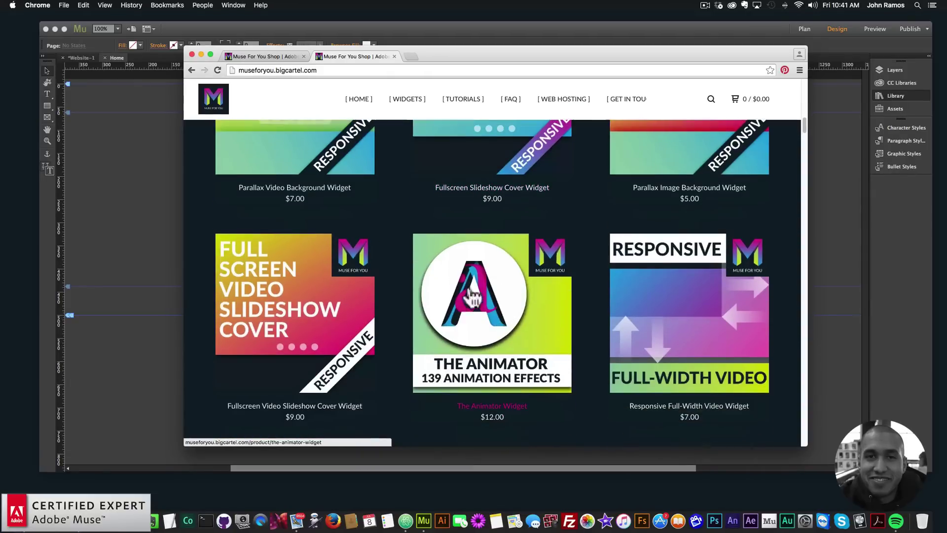
{"action": "left_click", "coordinate": [478, 310]}
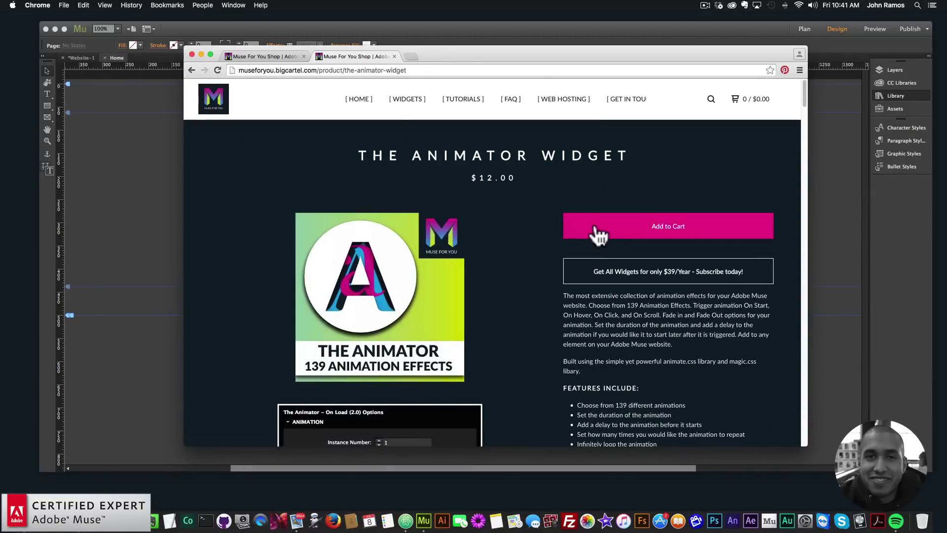
{"action": "scroll", "coordinate": [597, 231], "scroll_direction": "down", "scroll_amount": 3}
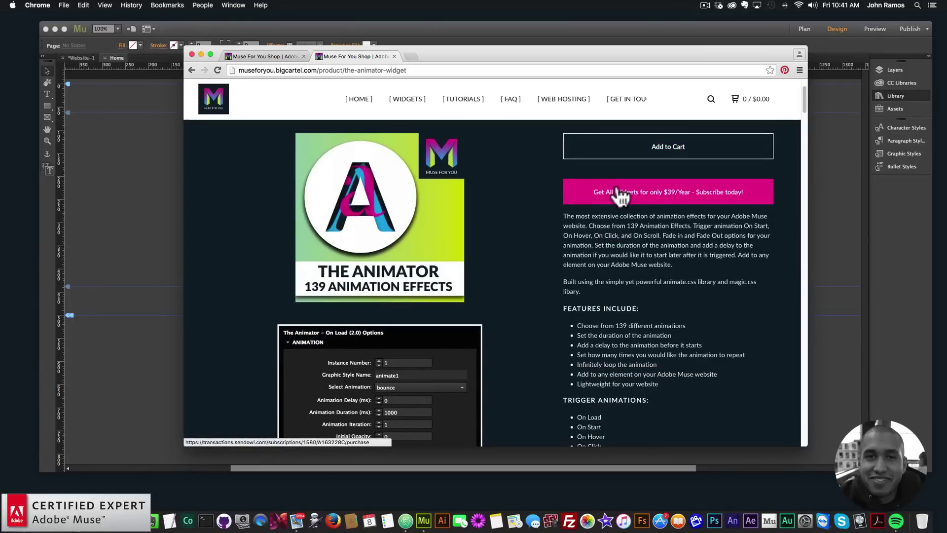
{"action": "scroll", "coordinate": [621, 197], "scroll_direction": "down", "scroll_amount": 5}
{"action": "scroll", "coordinate": [631, 272], "scroll_direction": "down", "scroll_amount": 10}
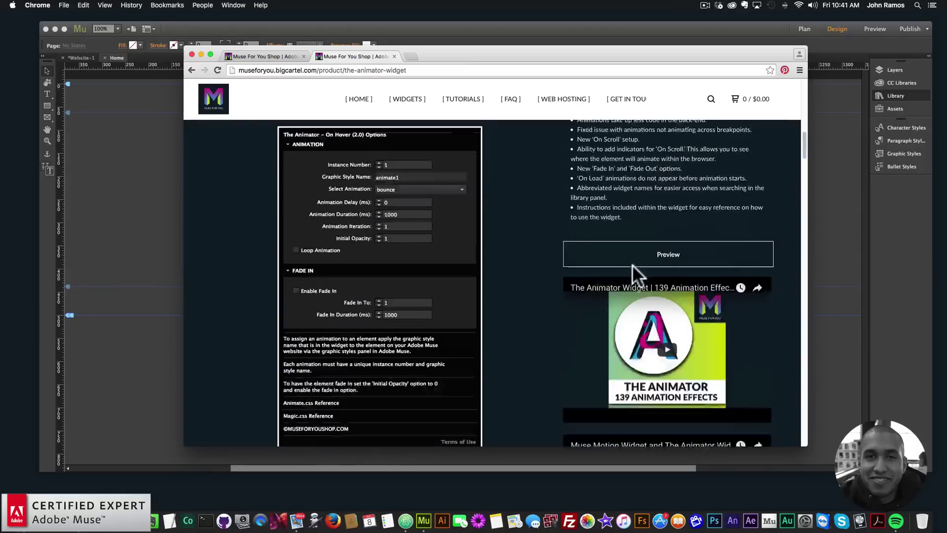
{"action": "scroll", "coordinate": [686, 205], "scroll_direction": "up", "scroll_amount": 1}
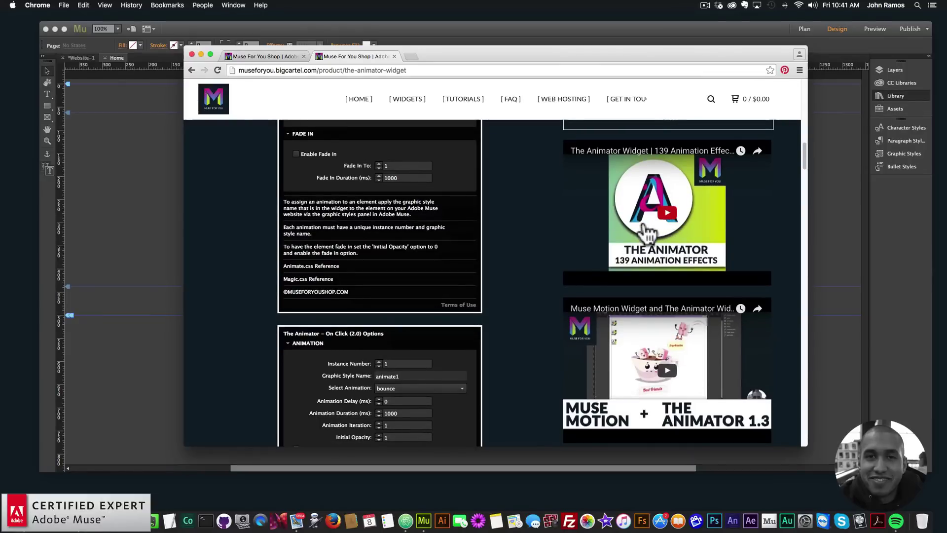
{"action": "scroll", "coordinate": [647, 235], "scroll_direction": "down", "scroll_amount": 3}
{"action": "scroll", "coordinate": [648, 234], "scroll_direction": "down", "scroll_amount": 5}
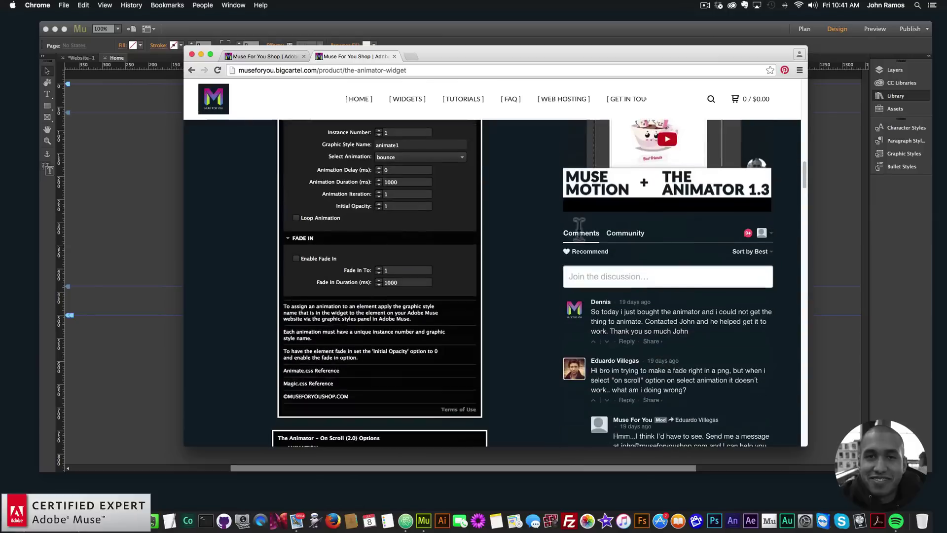
{"action": "scroll", "coordinate": [547, 217], "scroll_direction": "up", "scroll_amount": 10}
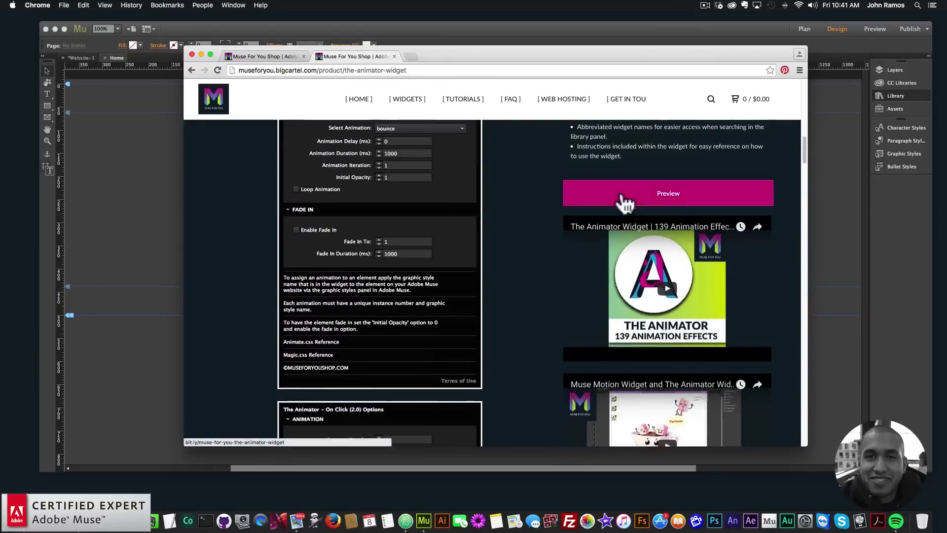
{"action": "left_click", "coordinate": [657, 188]}
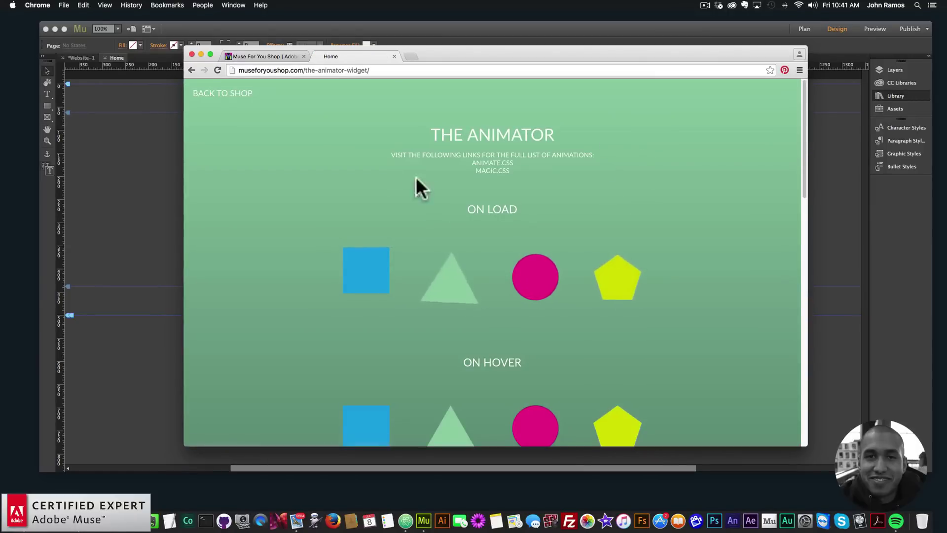
{"action": "scroll", "coordinate": [372, 174], "scroll_direction": "down", "scroll_amount": 15}
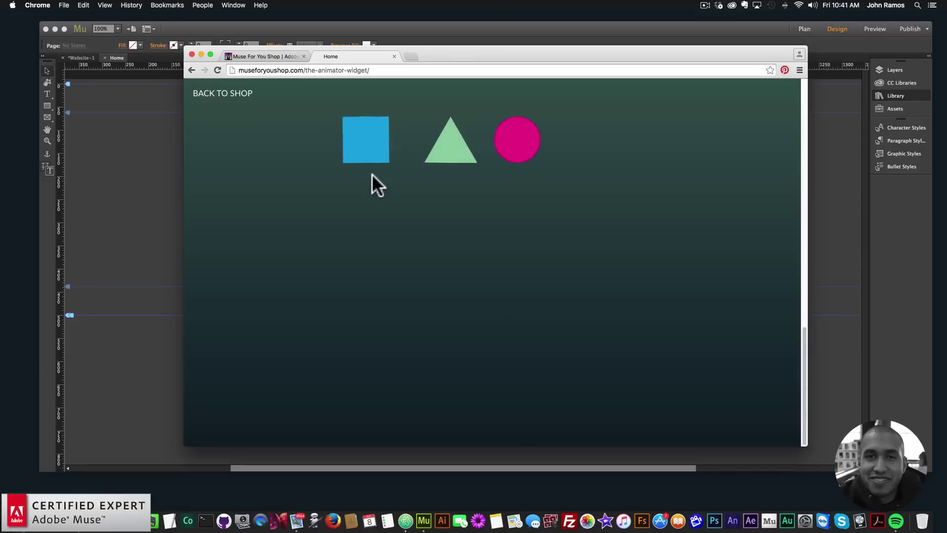
{"action": "scroll", "coordinate": [372, 173], "scroll_direction": "up", "scroll_amount": 15}
{"action": "left_click", "coordinate": [193, 69]}
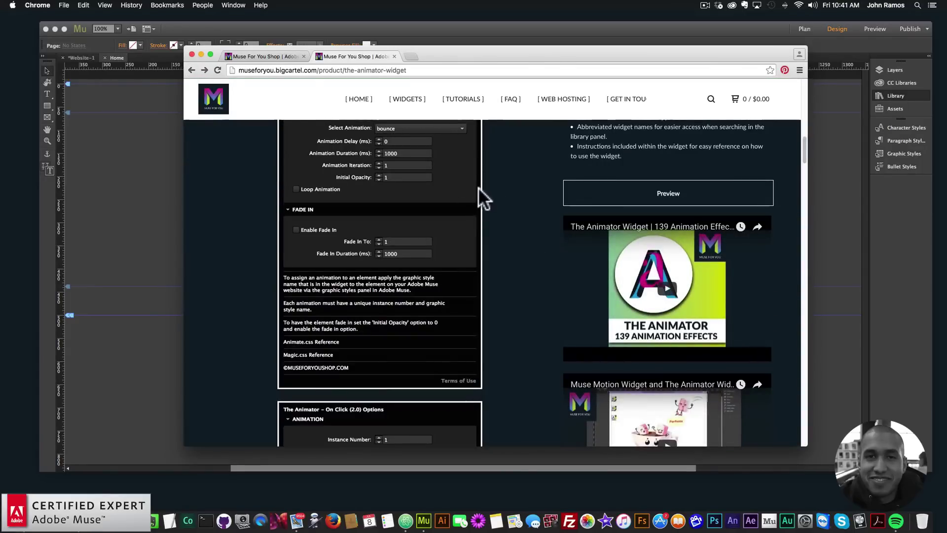
{"action": "scroll", "coordinate": [512, 193], "scroll_direction": "up", "scroll_amount": 10}
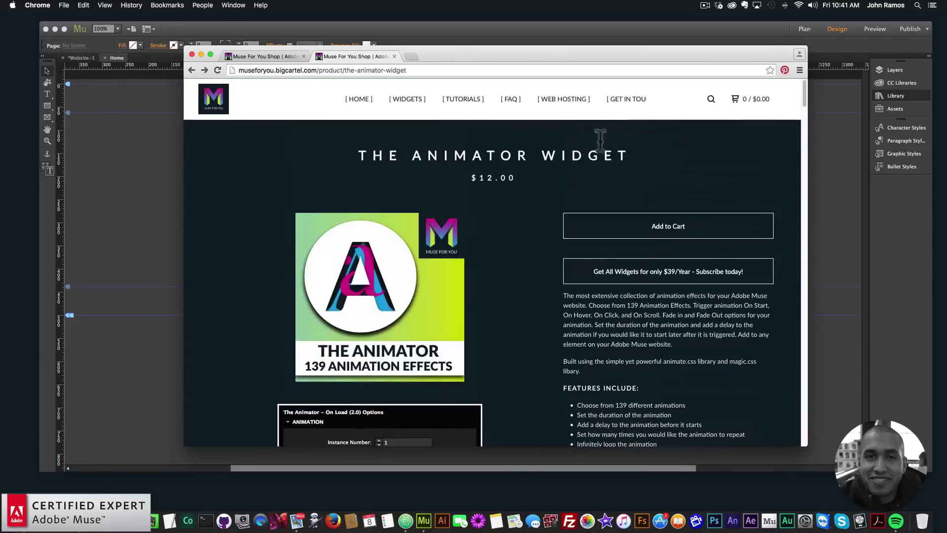
Step: Bring Muse forward and filter the Library by 'anm' to show the six ANMTR Animator items
{"action": "left_click", "coordinate": [571, 28]}
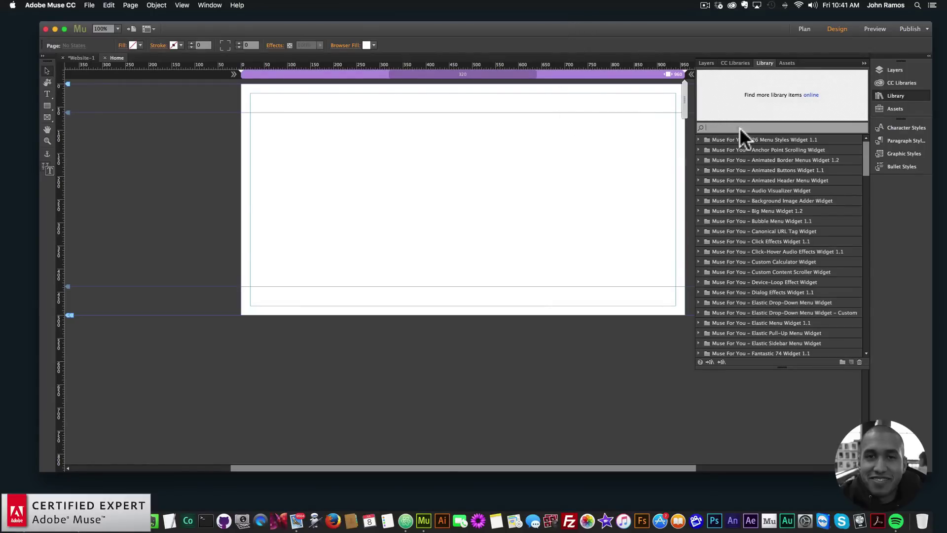
{"action": "left_click", "coordinate": [209, 5]}
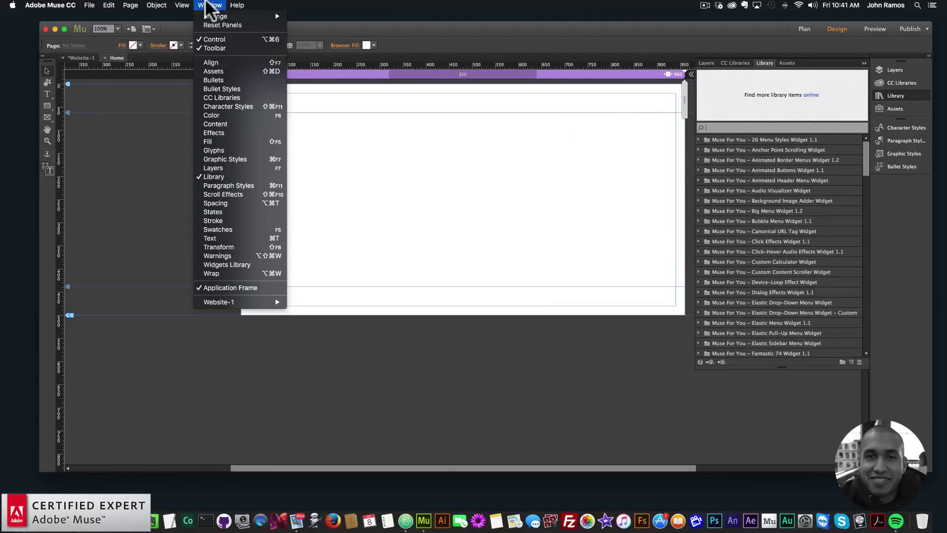
{"action": "left_click", "coordinate": [714, 127]}
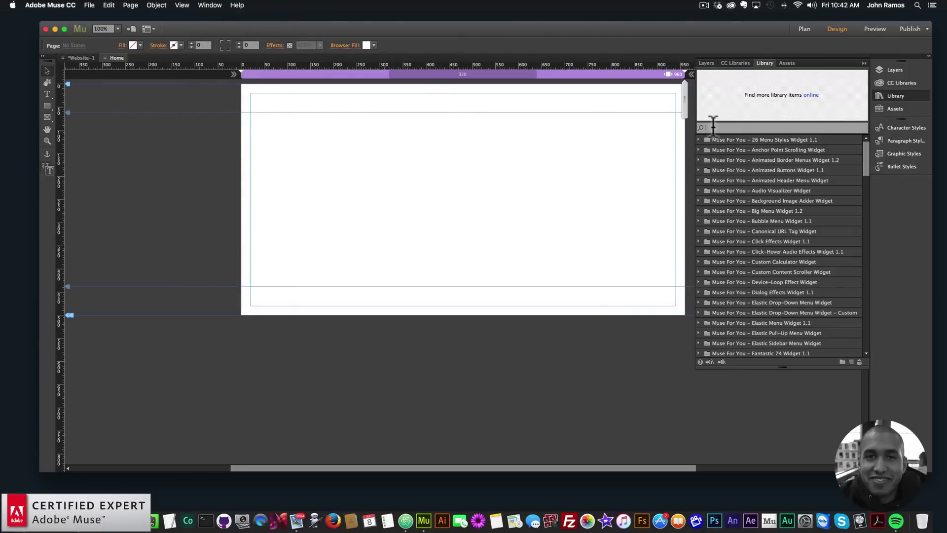
{"action": "type", "text": "anm"}
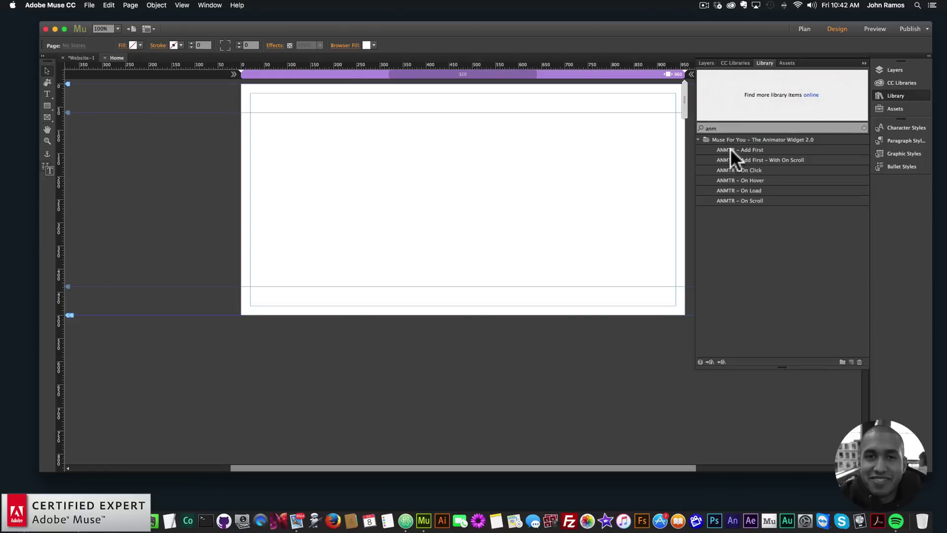
{"action": "left_click", "coordinate": [731, 149]}
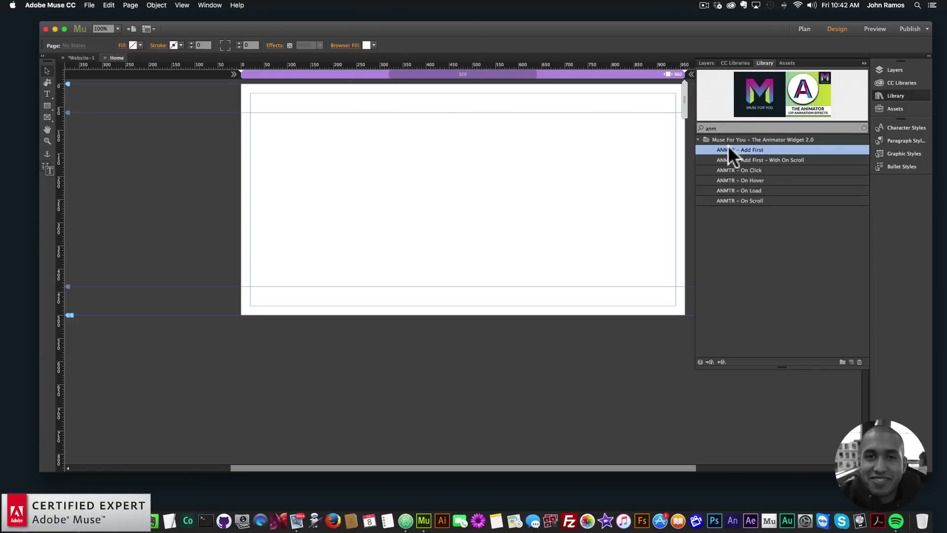
{"action": "left_click", "coordinate": [729, 158]}
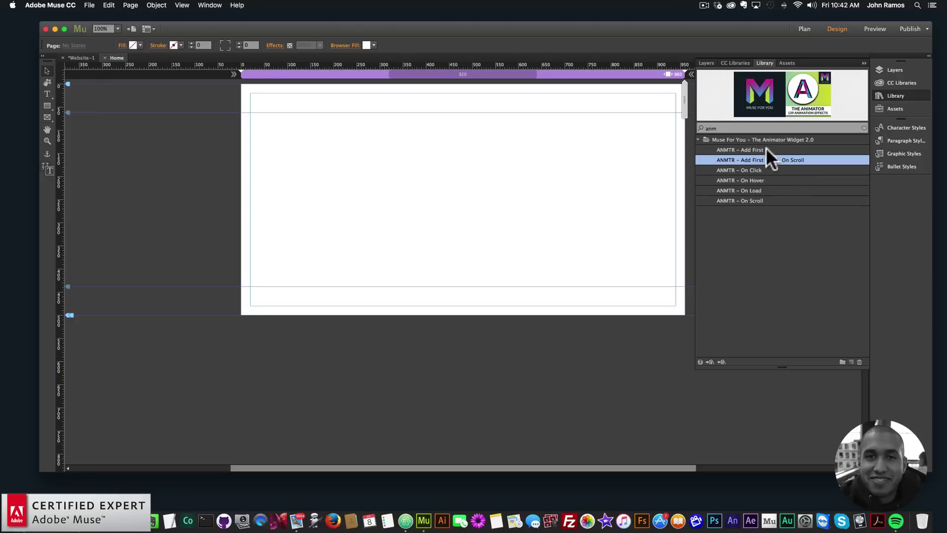
{"action": "left_click", "coordinate": [751, 149]}
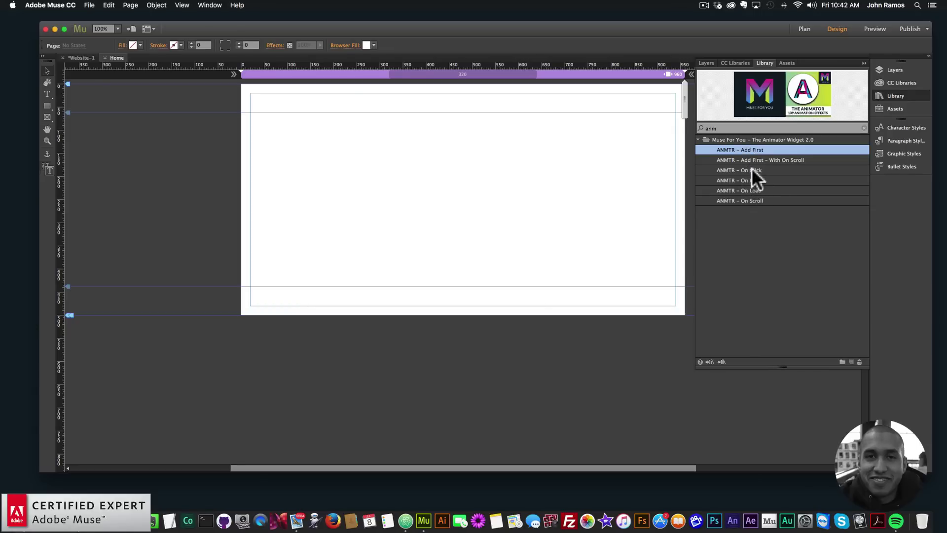
{"action": "left_click", "coordinate": [750, 159]}
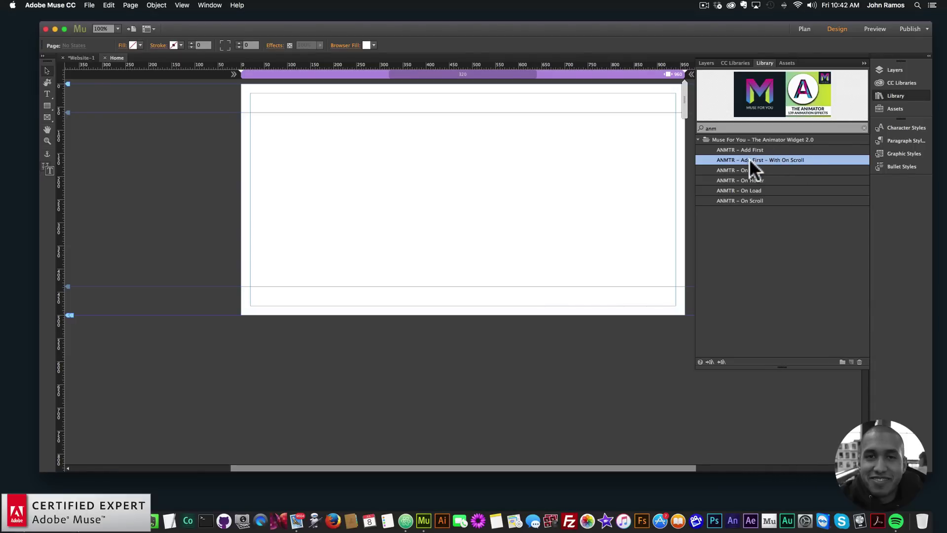
Step: Drag ANMTR – Add First – With On Scroll and ANMTR – On Load onto the pasteboard at top-left
{"action": "left_click_drag", "start_coordinate": [750, 159], "coordinate": [210, 90]}
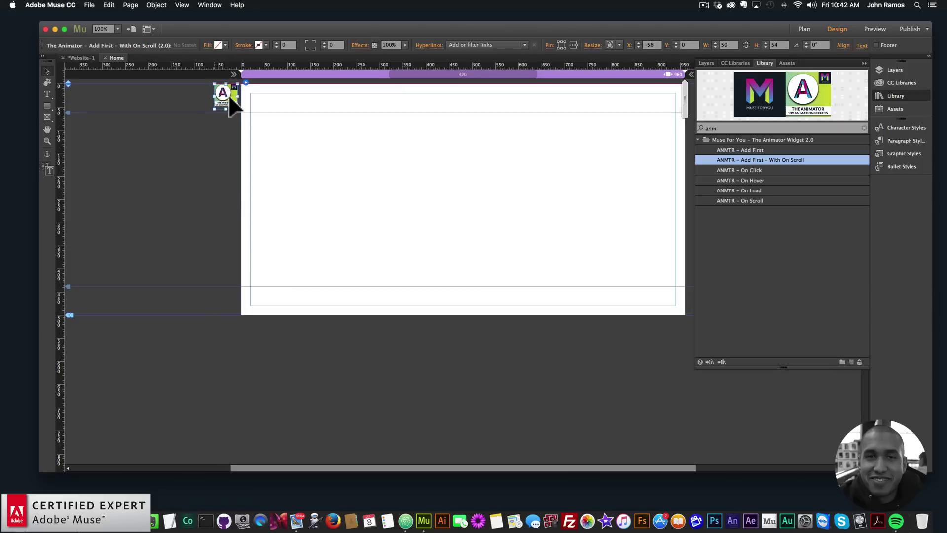
{"action": "left_click", "coordinate": [533, 161]}
{"action": "left_click", "coordinate": [743, 191]}
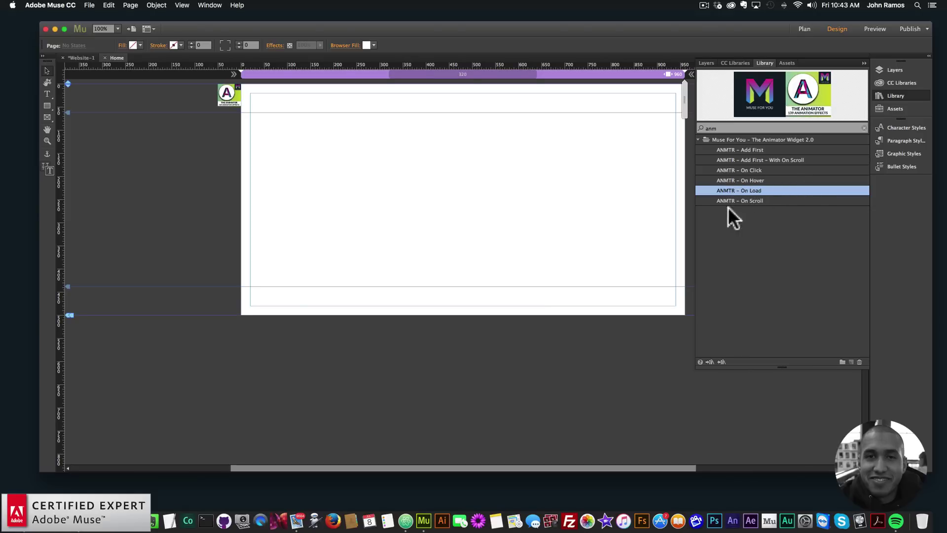
{"action": "left_click_drag", "start_coordinate": [738, 190], "coordinate": [217, 117]}
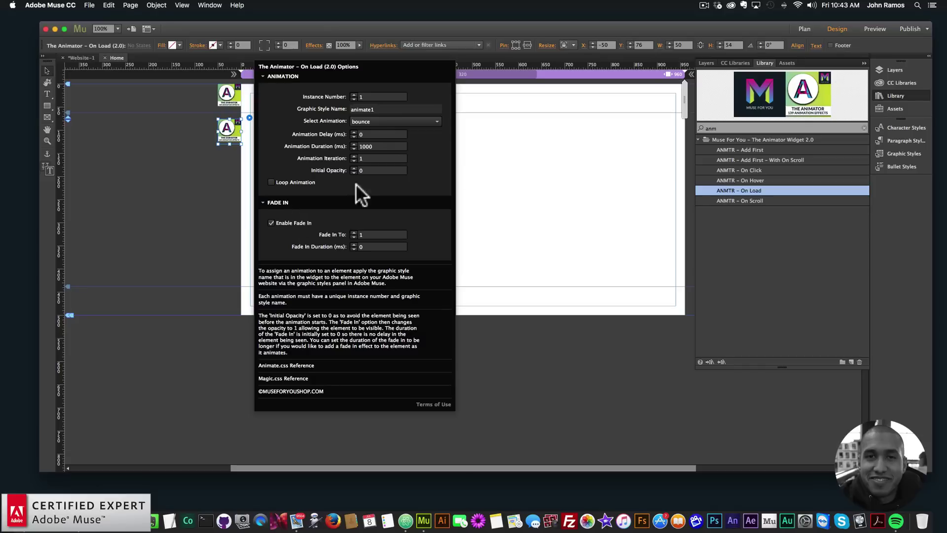
Step: Draw a 259×229 px rectangle near the page centre, fill it teal, and nudge it slightly
{"action": "left_click", "coordinate": [222, 147]}
{"action": "left_click", "coordinate": [47, 106]}
{"action": "mouse_move", "coordinate": [399, 141]}
{"action": "left_mouse_down"}
{"action": "mouse_move", "coordinate": [515, 228]}
{"action": "mouse_move", "coordinate": [518, 246]}
{"action": "left_mouse_up"}
{"action": "left_click", "coordinate": [133, 45]}
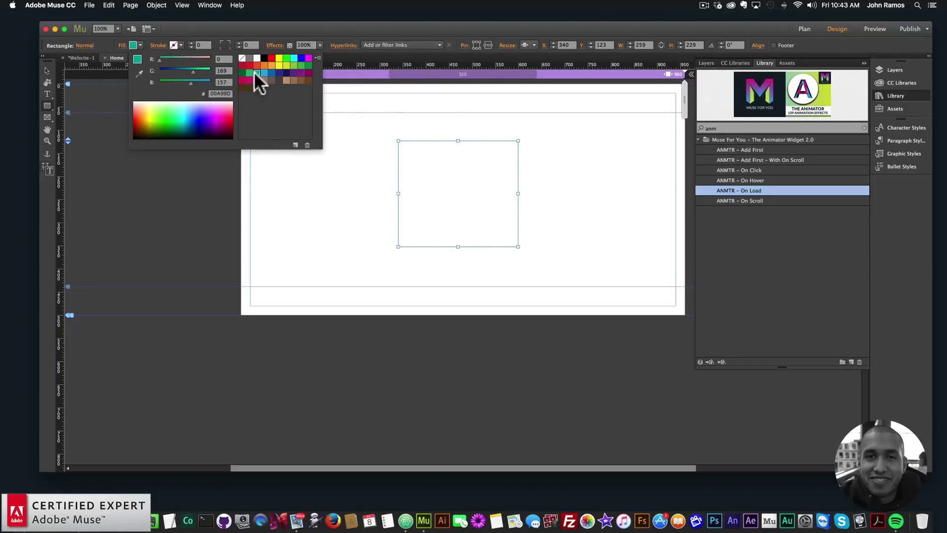
{"action": "left_click", "coordinate": [254, 72]}
{"action": "left_click", "coordinate": [46, 69]}
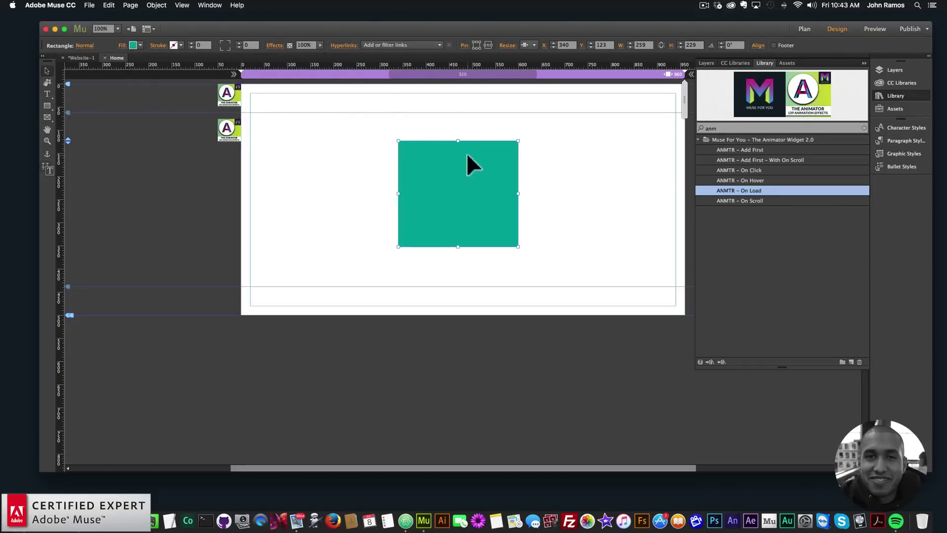
{"action": "left_click_drag", "start_coordinate": [467, 154], "coordinate": [472, 164]}
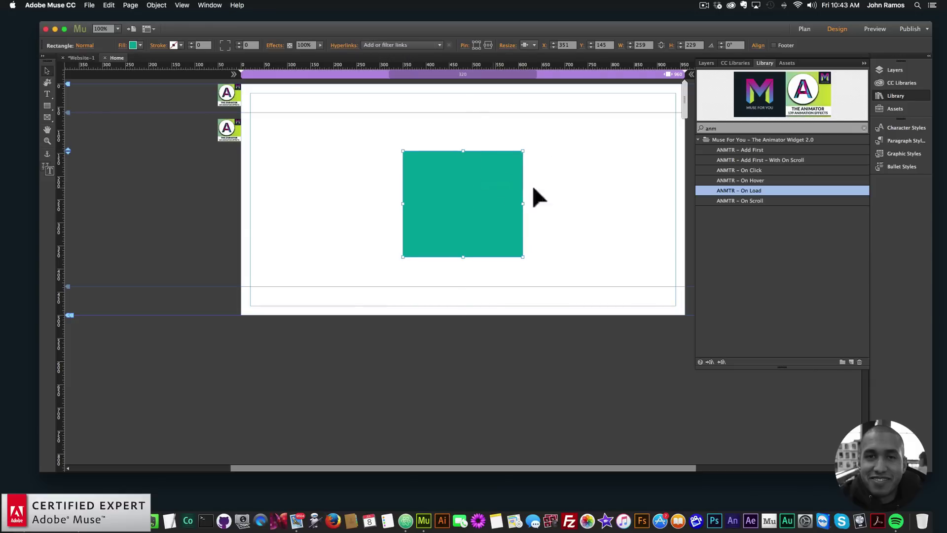
Step: Create a graphic style named animate1 from the square and open the Animator On Load settings
{"action": "left_click", "coordinate": [902, 153]}
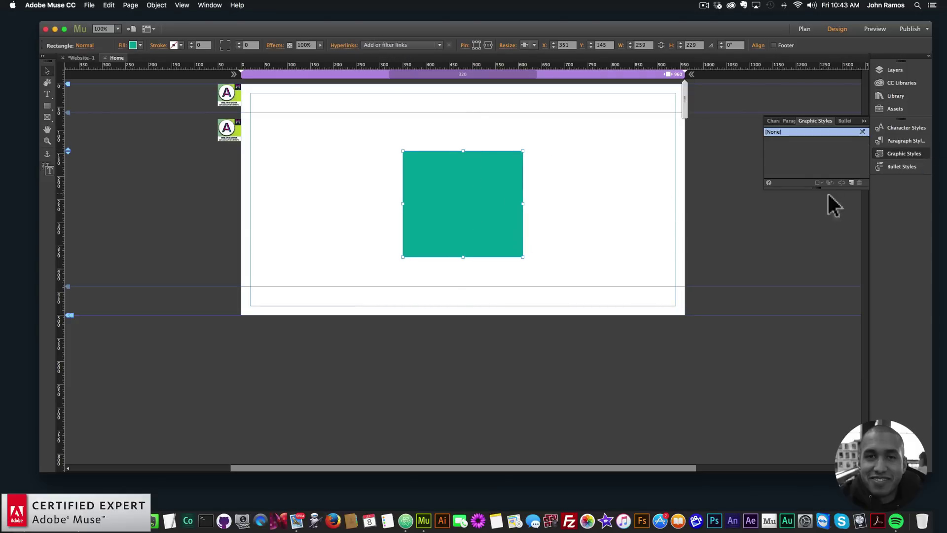
{"action": "left_click", "coordinate": [848, 180]}
{"action": "double_click", "coordinate": [792, 141]}
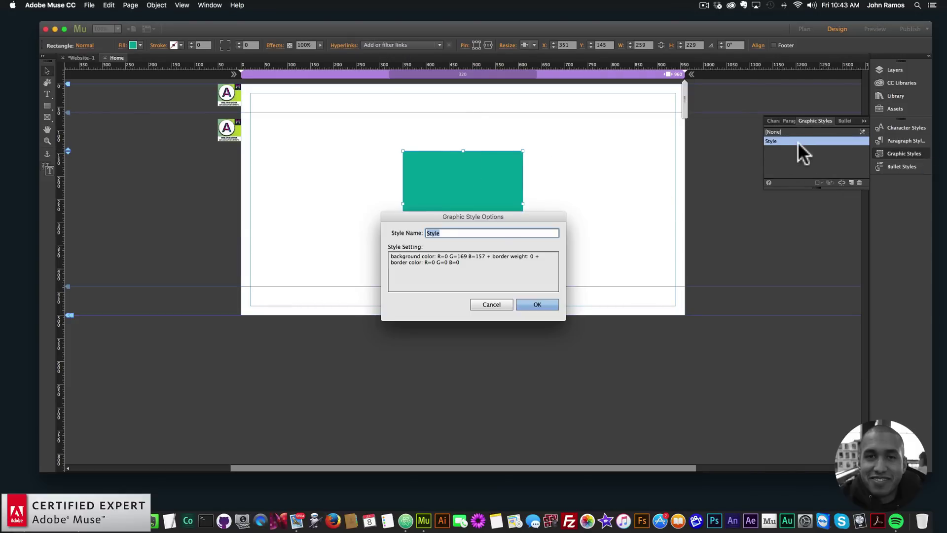
{"action": "type", "text": "animate1"}
{"action": "key", "text": "Return"}
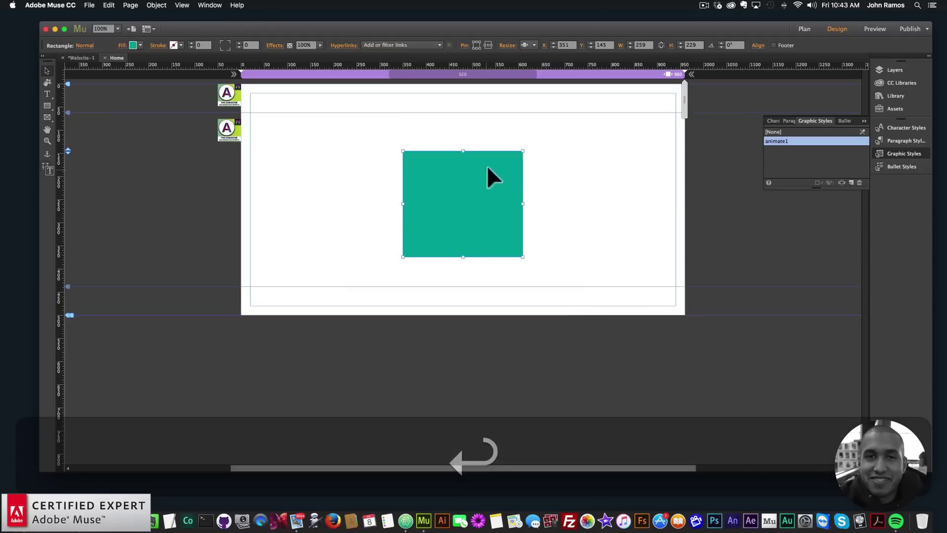
{"action": "left_click", "coordinate": [238, 126]}
{"action": "left_click", "coordinate": [249, 117]}
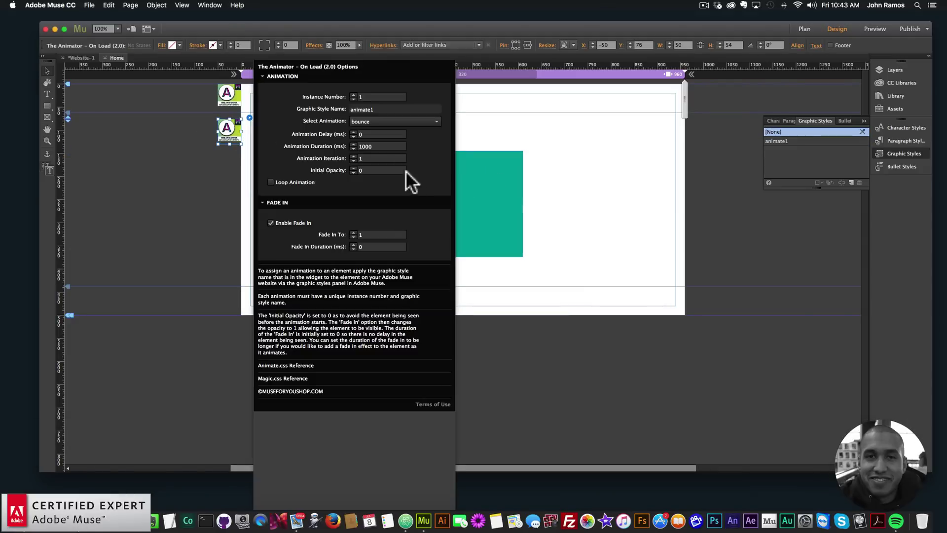
Step: Choose fadeInUp as the On Load widget's animation and close its settings
{"action": "left_click", "coordinate": [371, 122]}
{"action": "scroll", "coordinate": [377, 258], "scroll_direction": "down", "scroll_amount": 2}
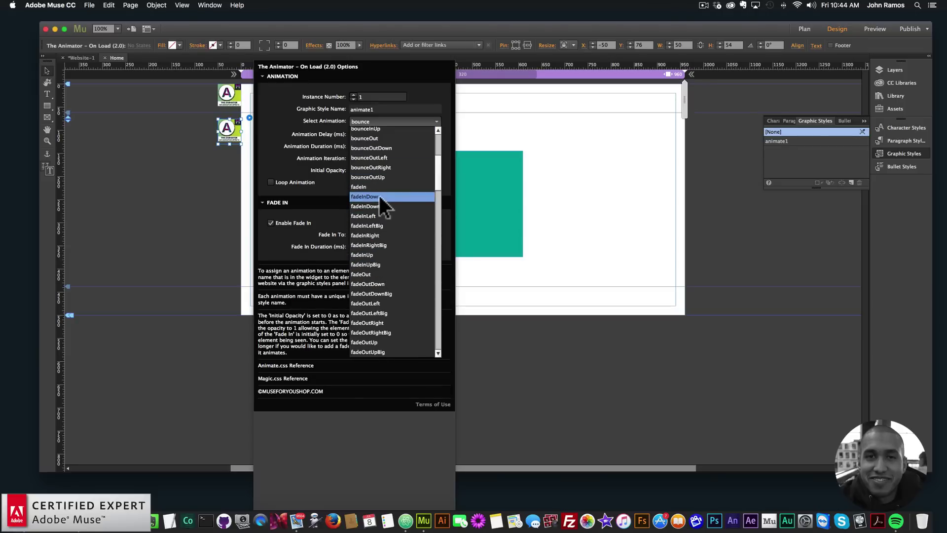
{"action": "left_click", "coordinate": [374, 254]}
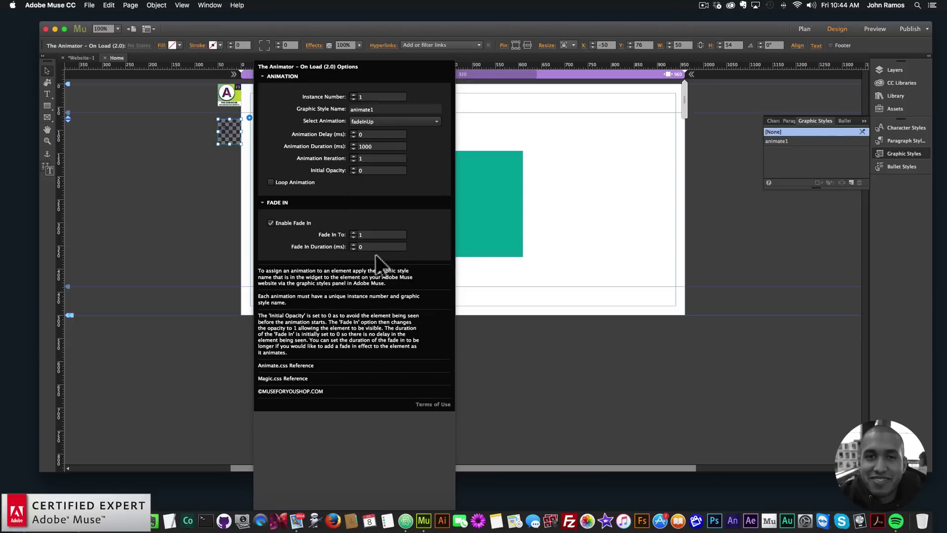
{"action": "left_click", "coordinate": [224, 188]}
{"action": "left_click", "coordinate": [90, 5]}
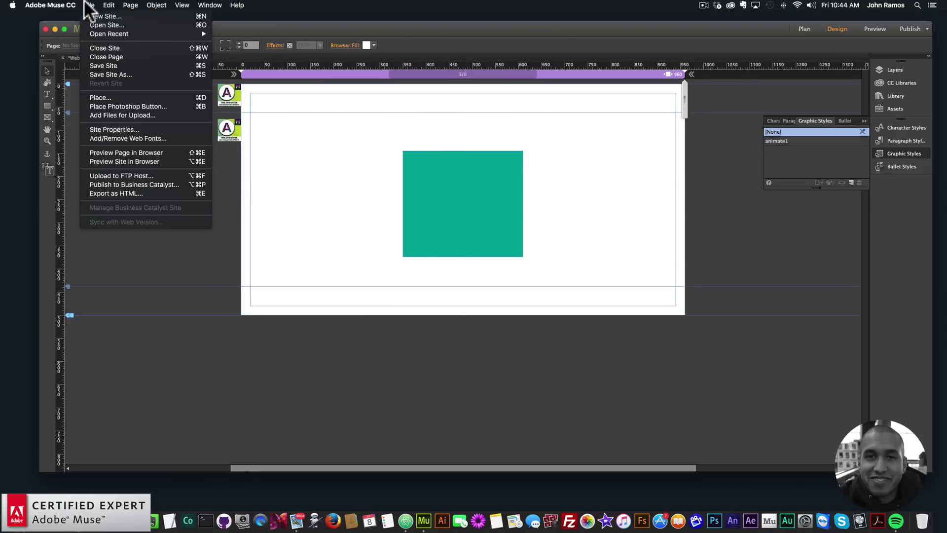
Step: Preview the page in Chrome with File > Preview Page in Browser, then return to Muse
{"action": "left_click", "coordinate": [119, 153]}
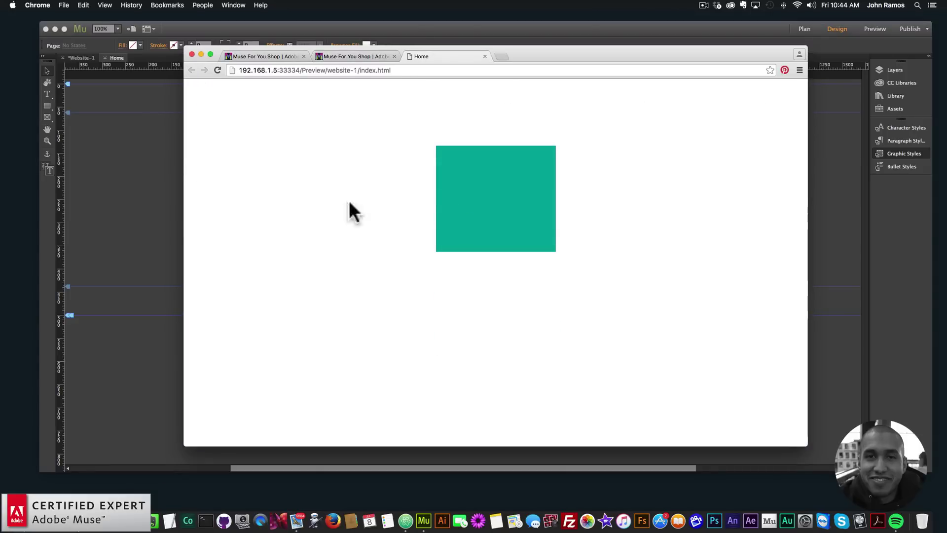
{"action": "left_click", "coordinate": [171, 181]}
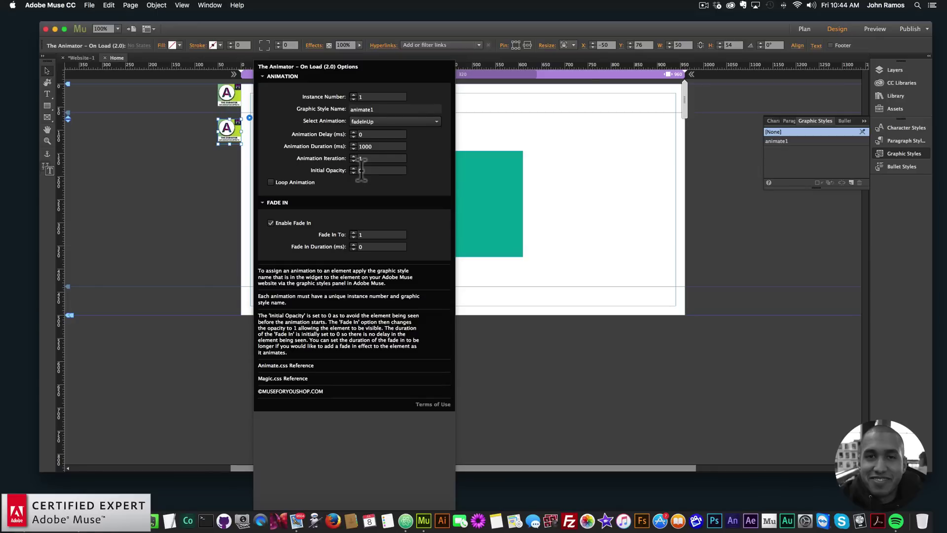
Step: Set the Fade In Duration to 100 and close the widget settings
{"action": "left_click", "coordinate": [367, 246]}
{"action": "type", "text": "100"}
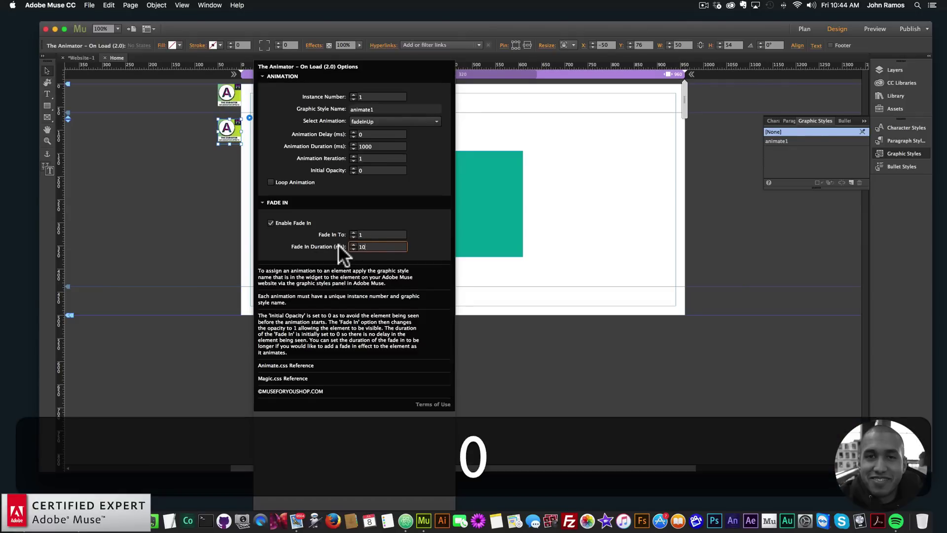
{"action": "key", "text": "Return"}
{"action": "left_click", "coordinate": [276, 192]}
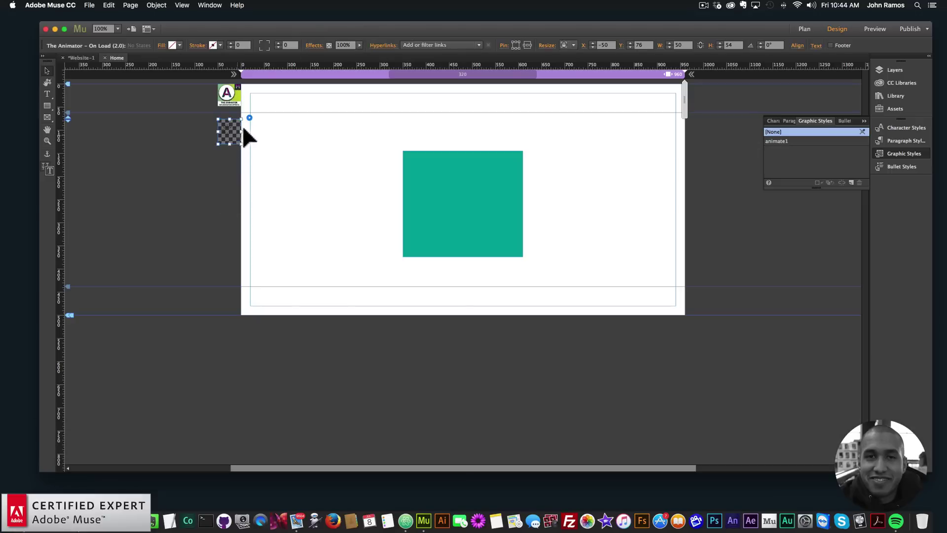
Step: Change the Fade In Duration to 500 ms and preview the page in the browser
{"action": "left_click", "coordinate": [250, 118]}
{"action": "double_click", "coordinate": [365, 245]}
{"action": "type", "text": "500"}
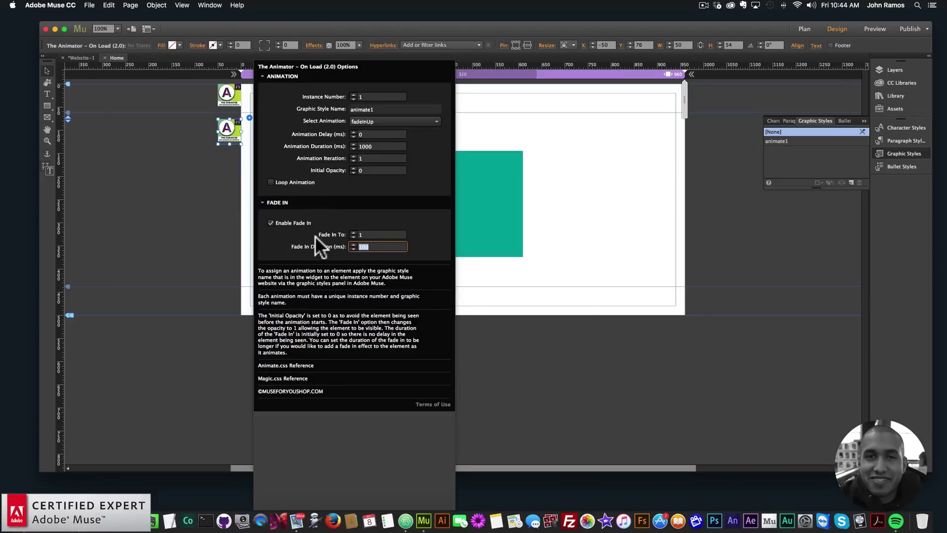
{"action": "key", "text": "Return"}
{"action": "left_click", "coordinate": [160, 197]}
{"action": "left_click", "coordinate": [90, 5]}
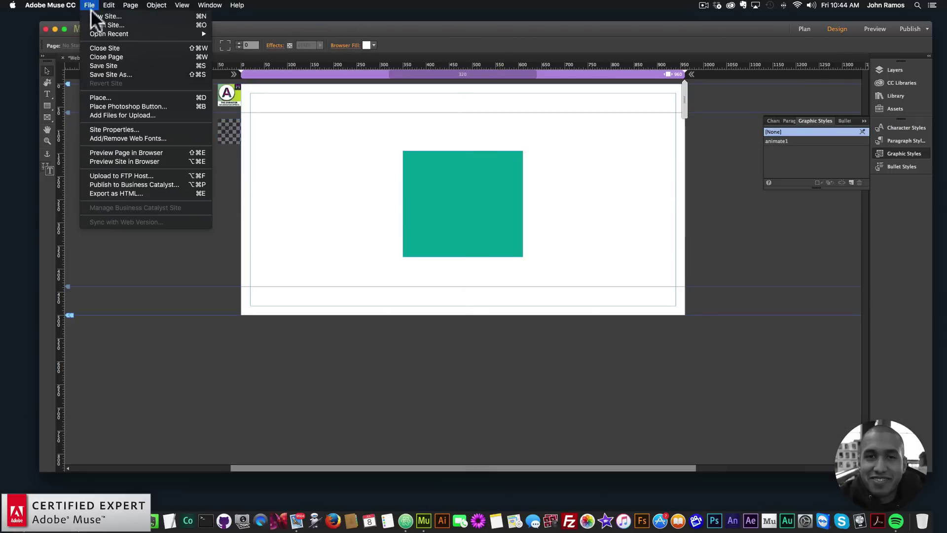
{"action": "left_click", "coordinate": [122, 151]}
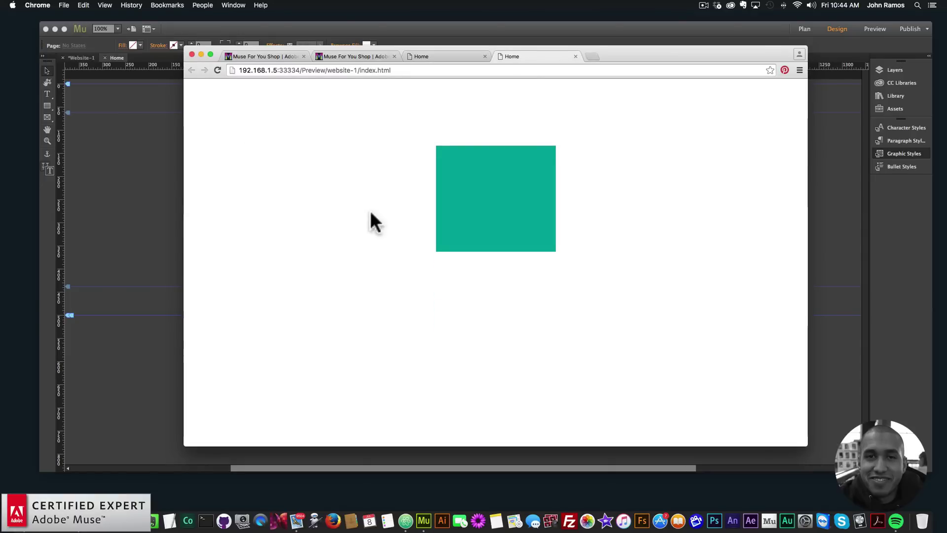
Step: Back in Muse, switch the On Load widget's animation from fadeInUp to wobble
{"action": "left_click", "coordinate": [179, 186]}
{"action": "left_click", "coordinate": [237, 129]}
{"action": "left_click", "coordinate": [249, 117]}
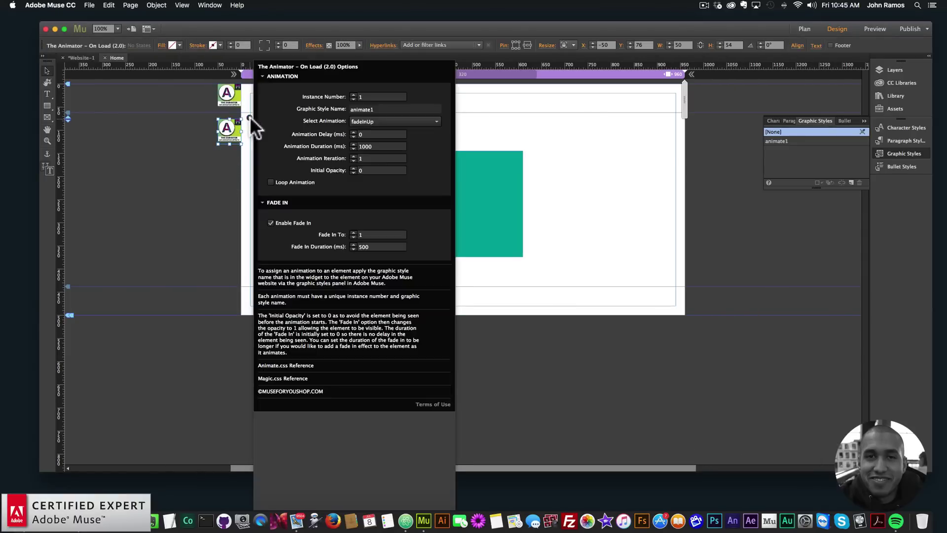
{"action": "left_click", "coordinate": [371, 122]}
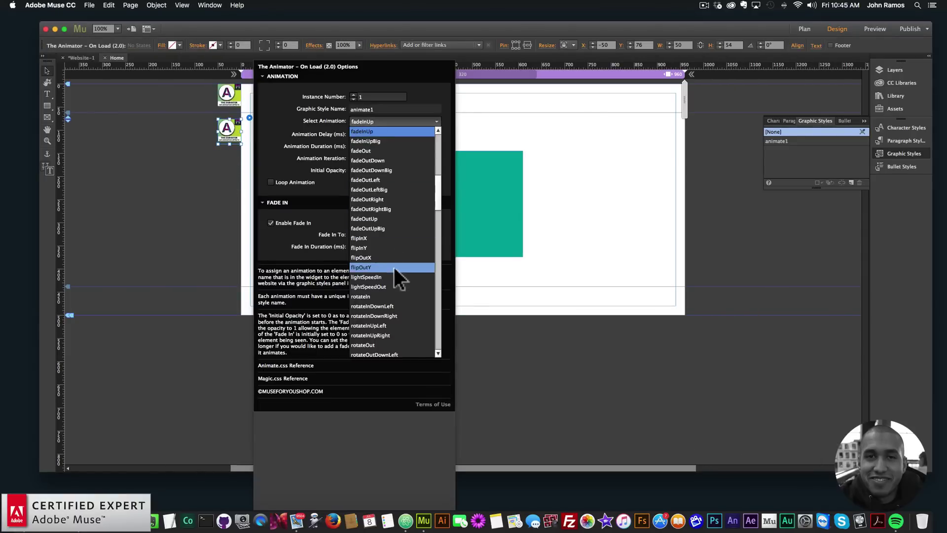
{"action": "scroll", "coordinate": [389, 221], "scroll_direction": "up", "scroll_amount": 1}
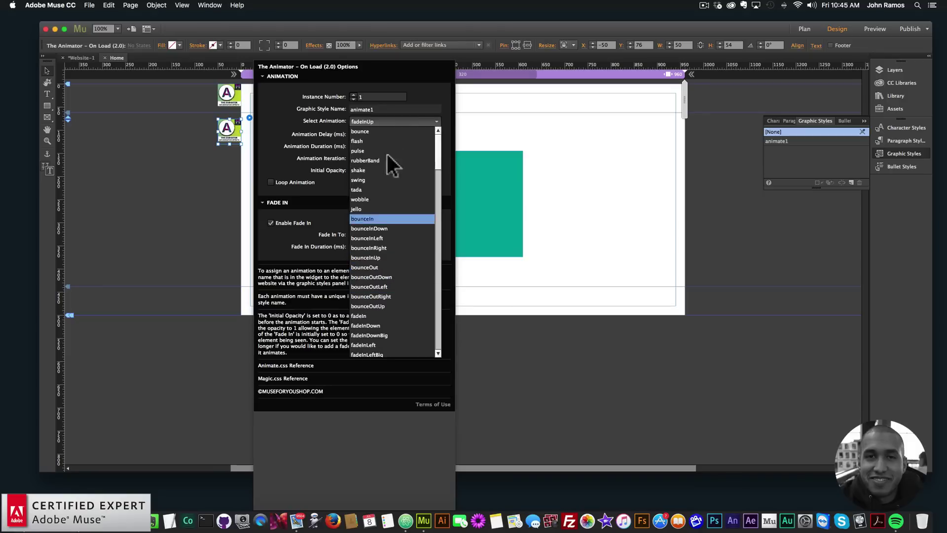
{"action": "left_click", "coordinate": [362, 199]}
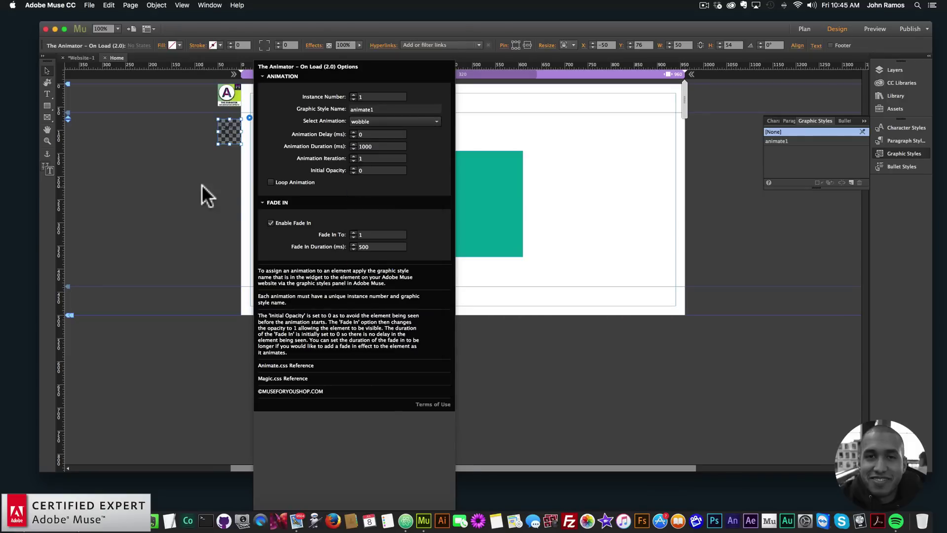
{"action": "left_click", "coordinate": [201, 194]}
Step: Preview the wobble animation in the browser, then reselect the Animator widget in Muse
{"action": "left_click", "coordinate": [91, 6]}
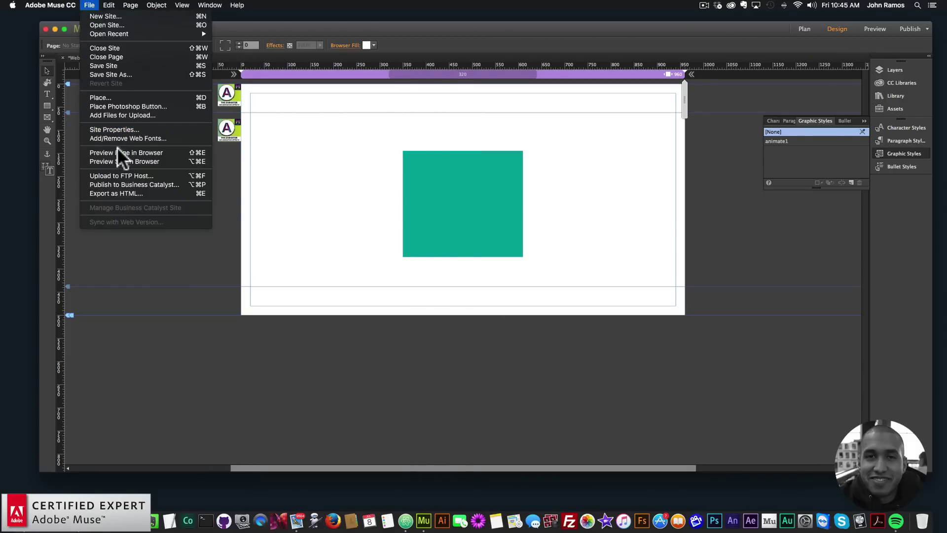
{"action": "left_click", "coordinate": [161, 152]}
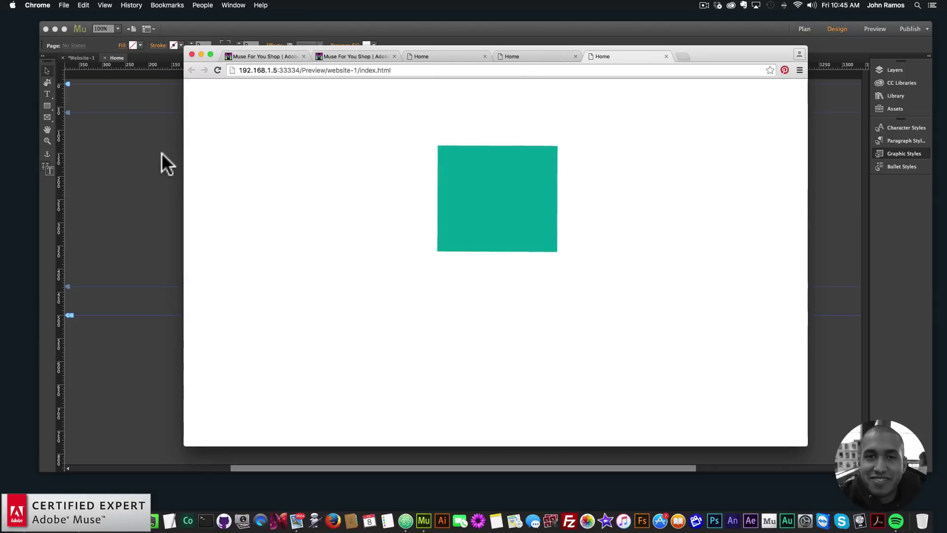
{"action": "left_click", "coordinate": [162, 152]}
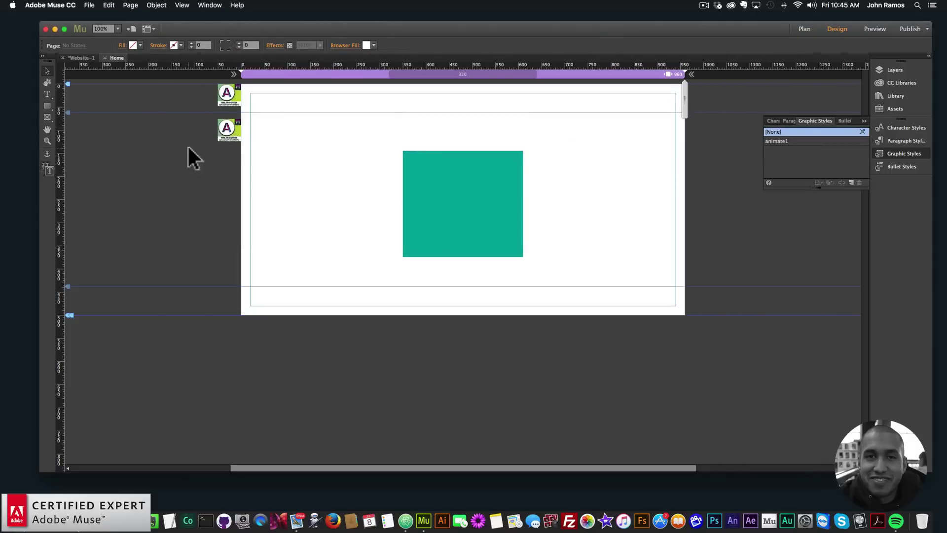
{"action": "left_click", "coordinate": [222, 130]}
Step: Replace the Fade In Duration with 1000 ms and close the widget settings
{"action": "left_click", "coordinate": [249, 118]}
{"action": "left_click", "coordinate": [365, 246]}
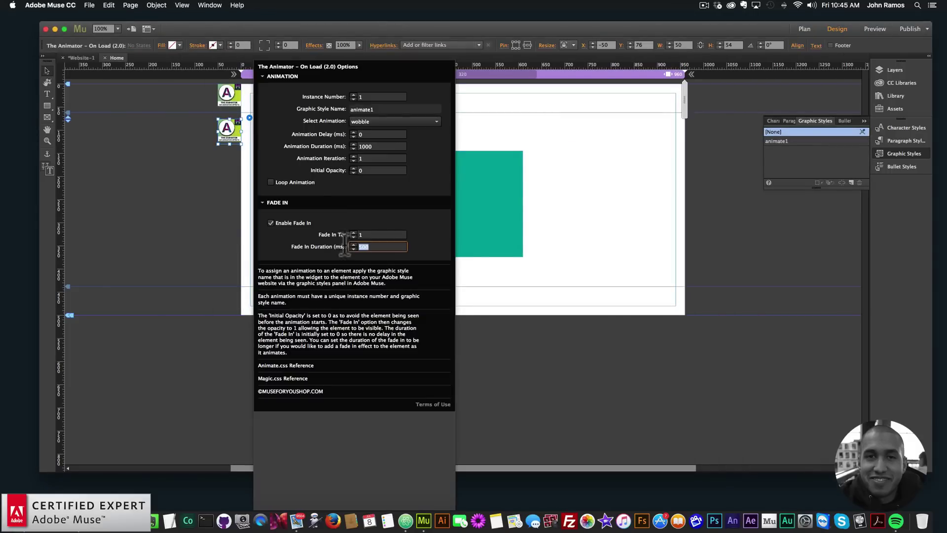
{"action": "key", "text": "super+q"}
{"action": "key", "text": "super+a"}
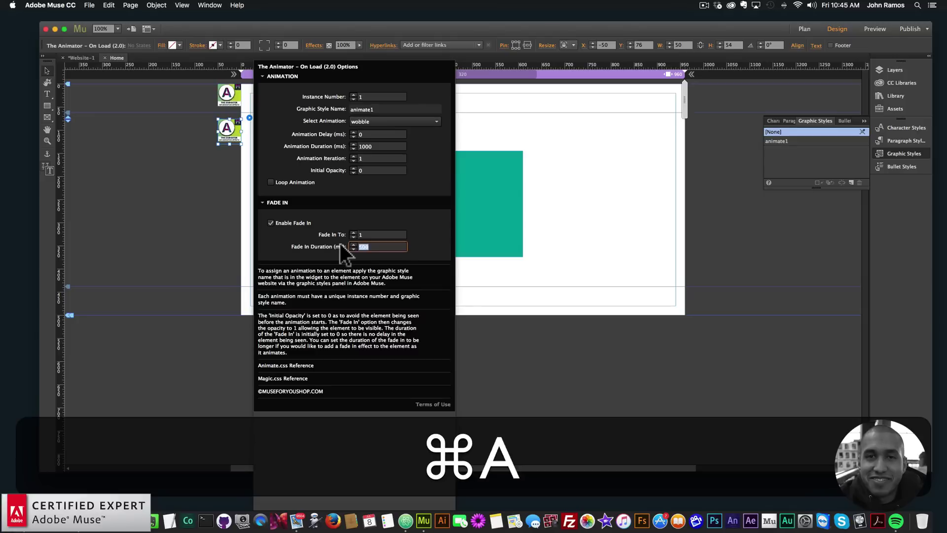
{"action": "type", "text": "1000"}
{"action": "key", "text": "Return"}
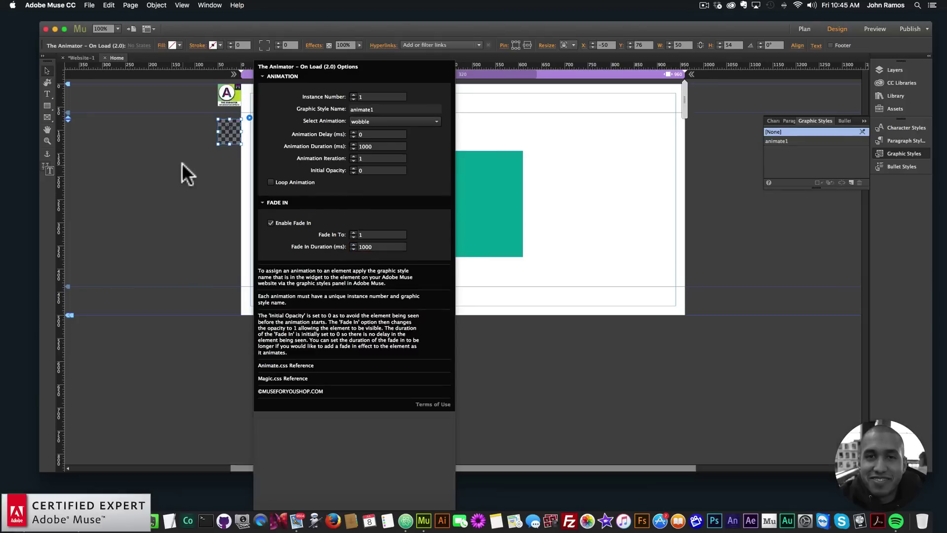
{"action": "left_click", "coordinate": [182, 164]}
Step: Preview the page in the browser, then reopen the lower Animator widget's On Load settings
{"action": "left_click", "coordinate": [90, 5]}
{"action": "left_click", "coordinate": [126, 152]}
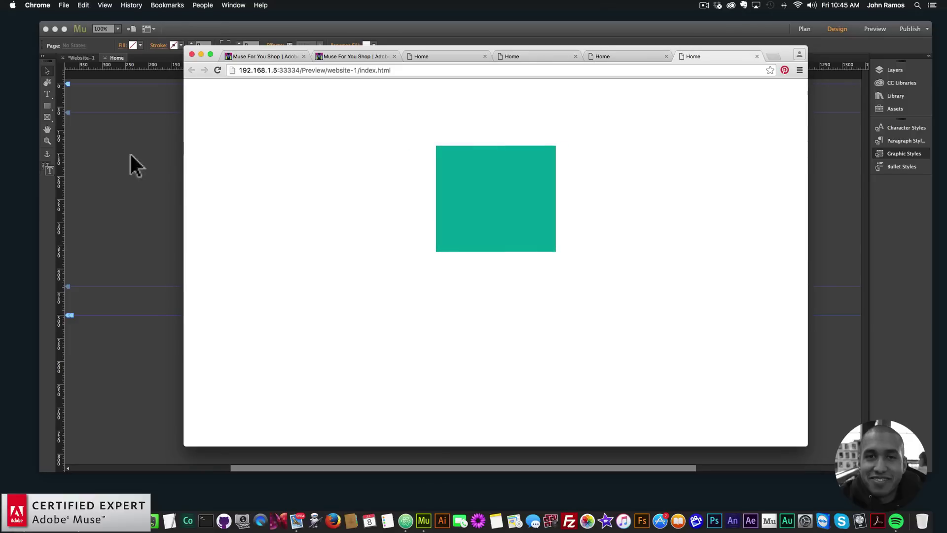
{"action": "left_click", "coordinate": [130, 153]}
{"action": "left_click", "coordinate": [236, 123]}
{"action": "left_click", "coordinate": [249, 117]}
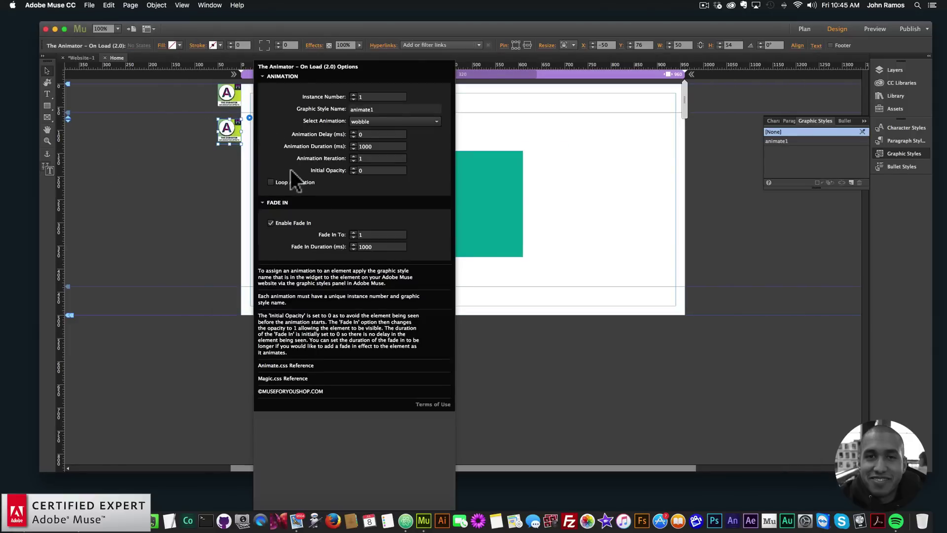
Step: Disable fade-in, set initial opacity to 1 and choose the fadeInUp animation
{"action": "left_click", "coordinate": [271, 222]}
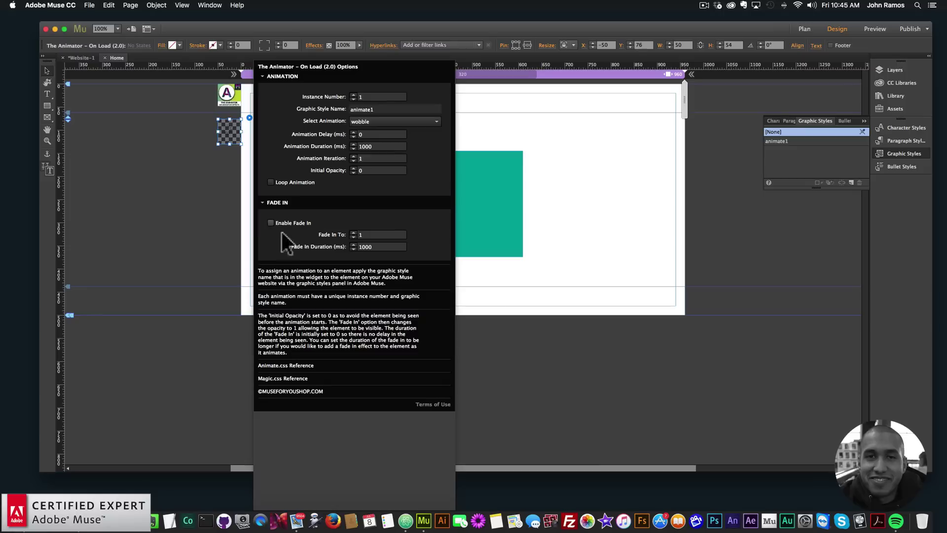
{"action": "left_click", "coordinate": [354, 168]}
{"action": "key", "text": "shift+Return"}
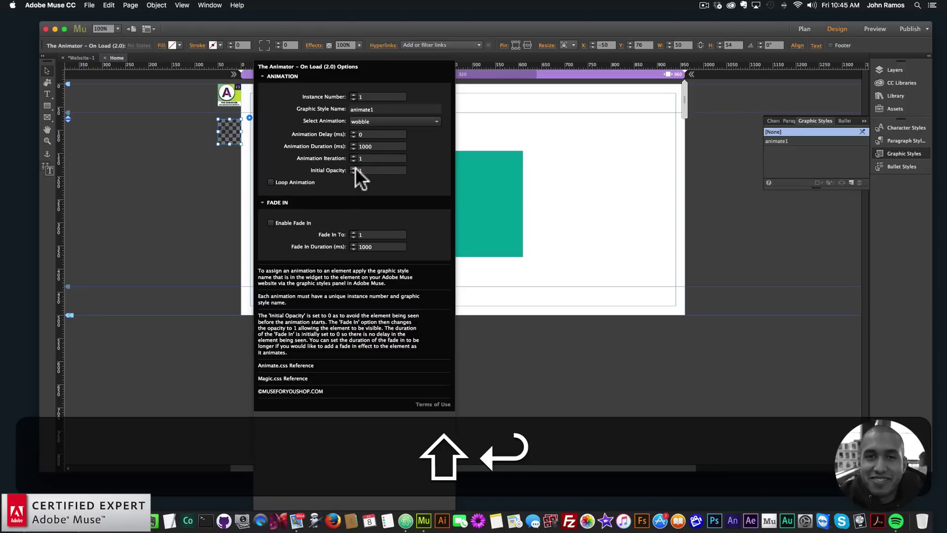
{"action": "left_click", "coordinate": [389, 122]}
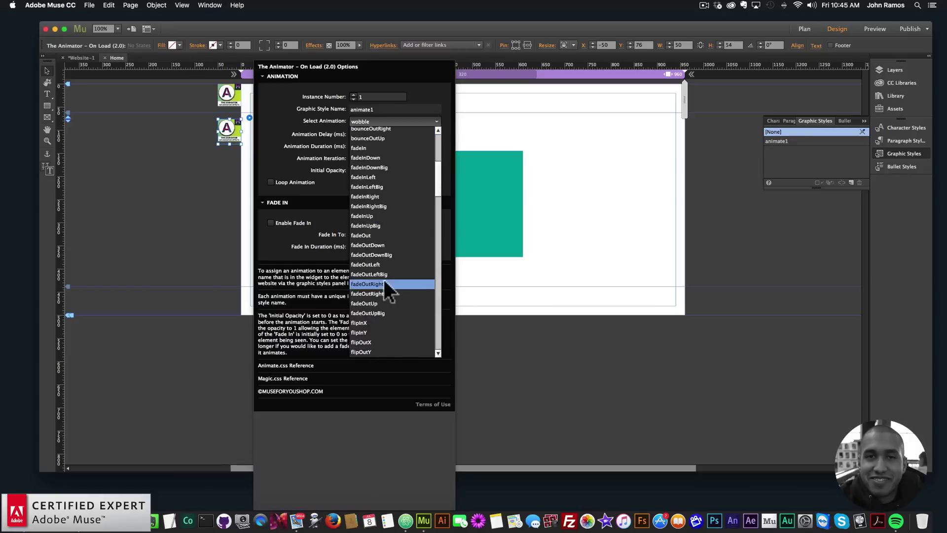
{"action": "left_click", "coordinate": [365, 212]}
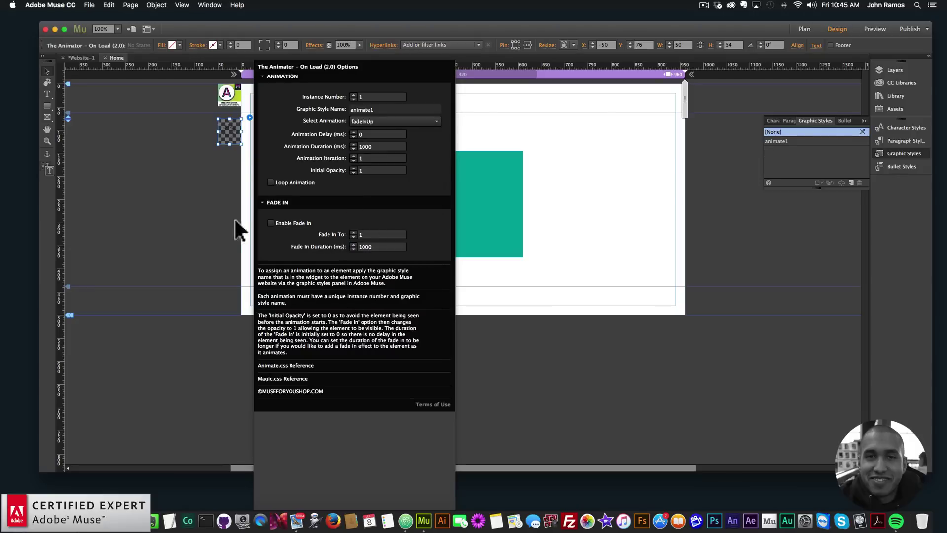
Step: Preview the page in Chrome via File > Preview Page in Browser
{"action": "left_click", "coordinate": [208, 183]}
{"action": "left_click", "coordinate": [90, 5]}
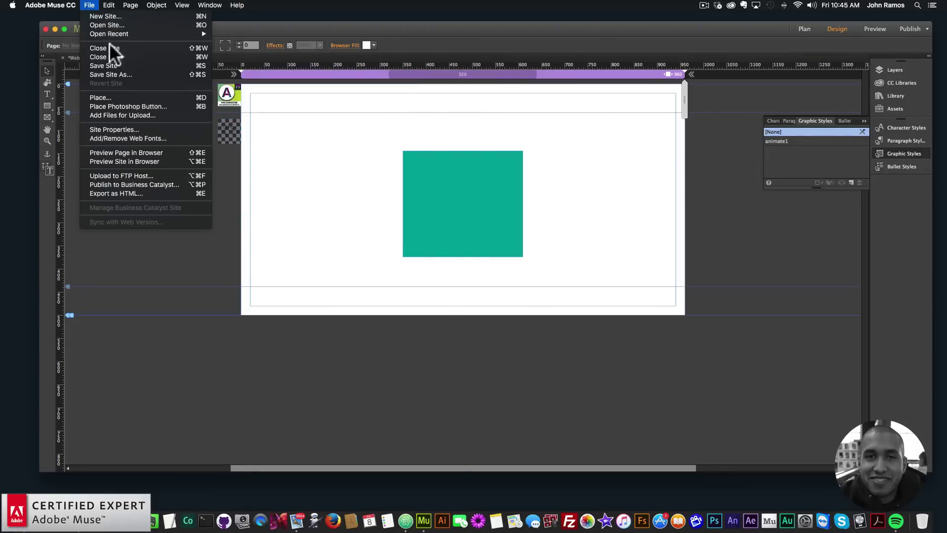
{"action": "left_click", "coordinate": [126, 153]}
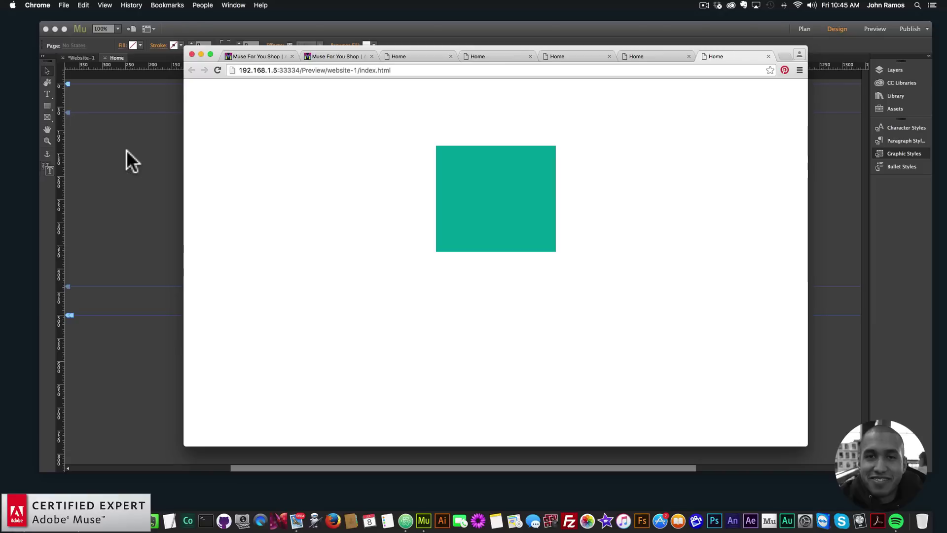
Step: Set the second Animator widget's Initial Opacity to 0
{"action": "left_click", "coordinate": [128, 152]}
{"action": "left_click", "coordinate": [235, 127]}
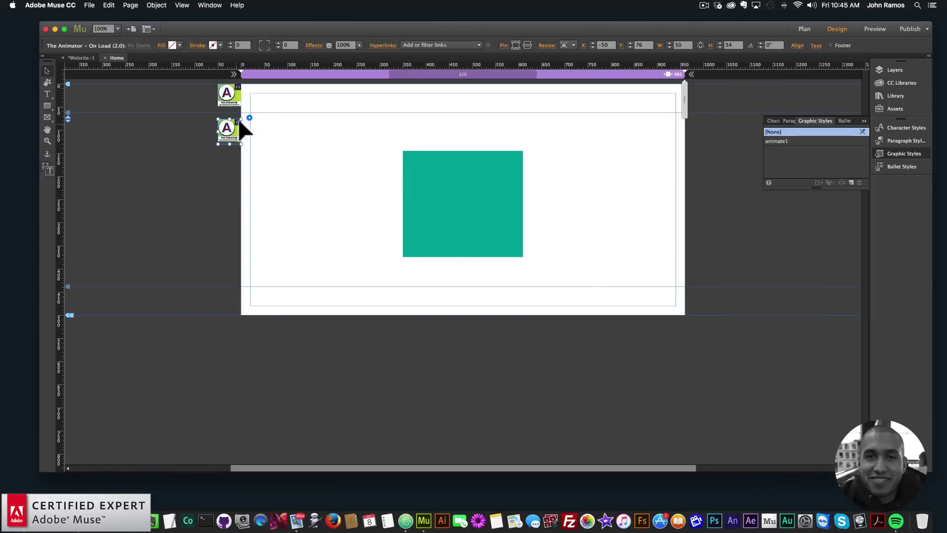
{"action": "left_click", "coordinate": [249, 117]}
{"action": "left_click", "coordinate": [365, 170]}
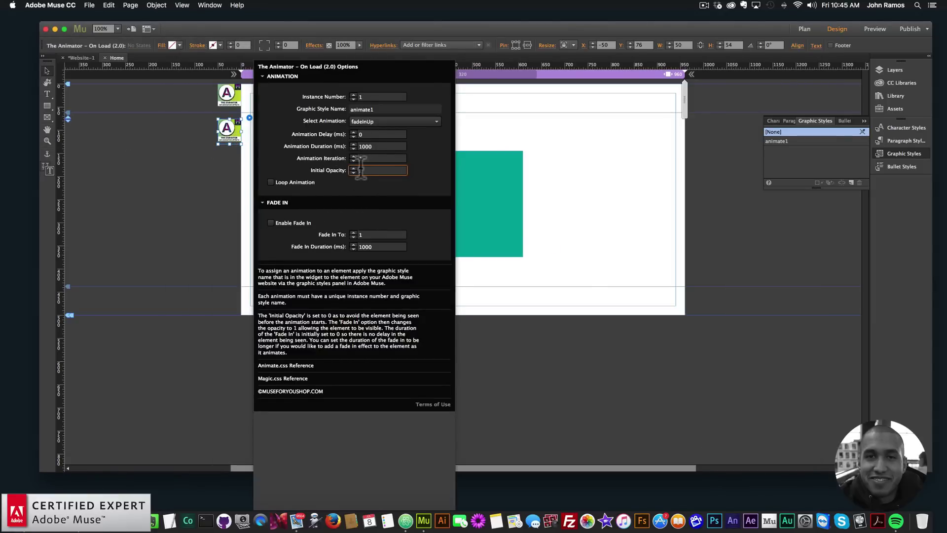
{"action": "type", "text": "0"}
{"action": "key", "text": "Return"}
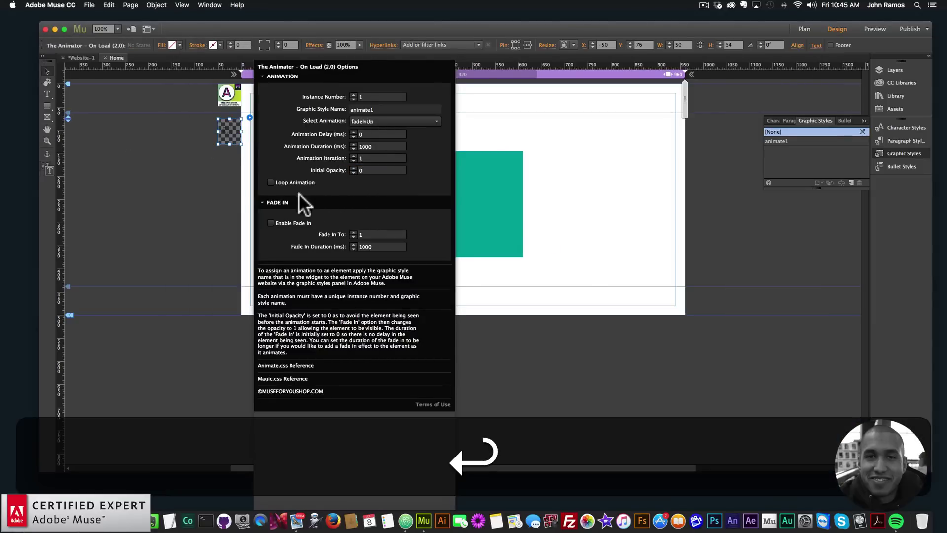
Step: Enable Fade In with a Fade In Duration of 0 ms
{"action": "left_click", "coordinate": [271, 222]}
{"action": "left_click", "coordinate": [374, 247]}
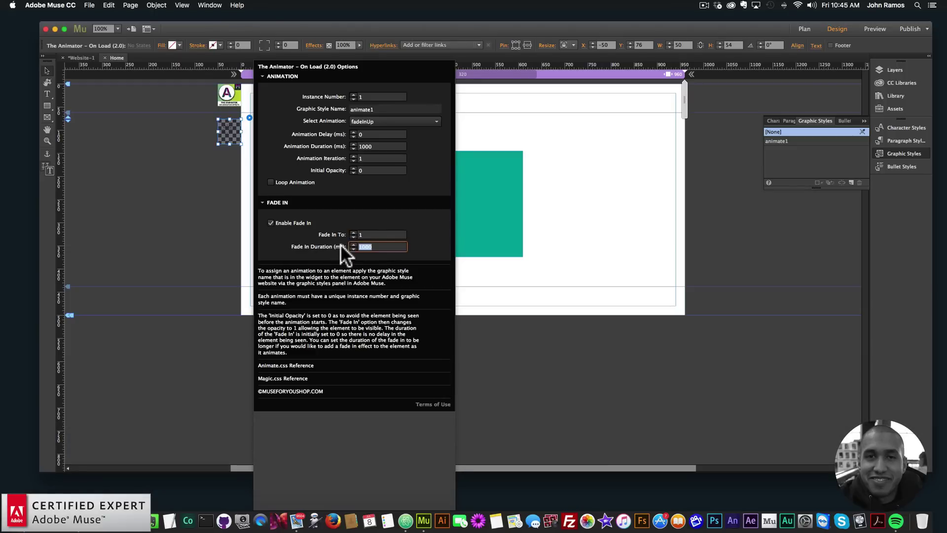
{"action": "type", "text": "0"}
{"action": "key", "text": "Return"}
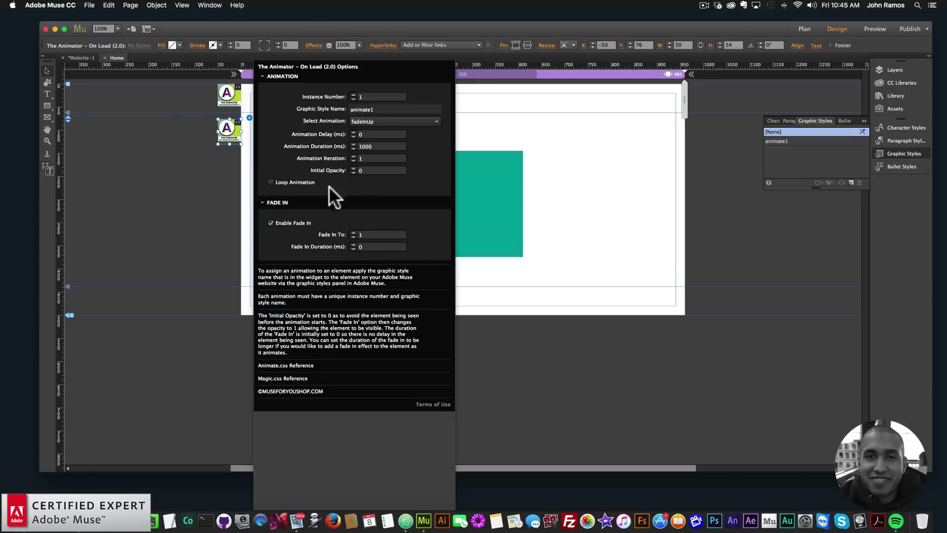
Step: Preview the updated page in Chrome, then return to Muse
{"action": "left_click", "coordinate": [187, 113]}
{"action": "left_click", "coordinate": [89, 5]}
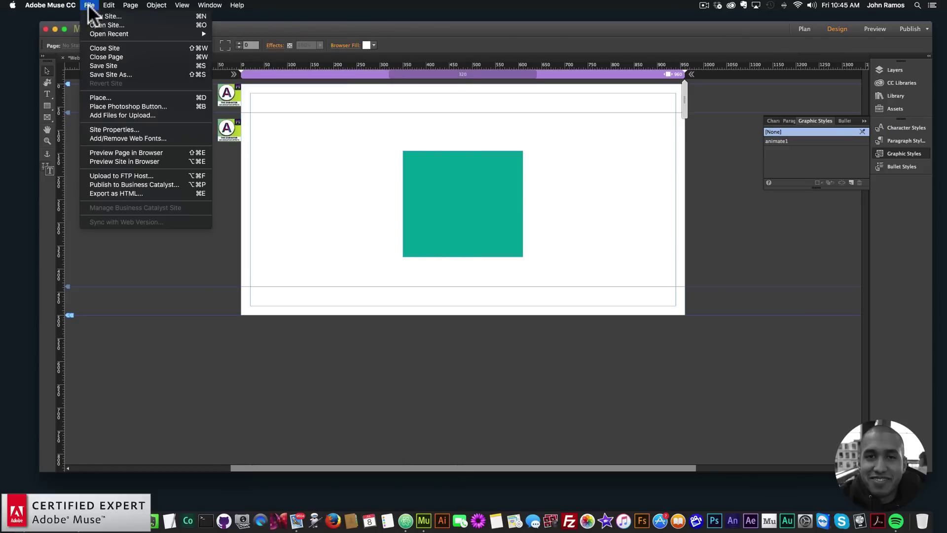
{"action": "left_click", "coordinate": [125, 148]}
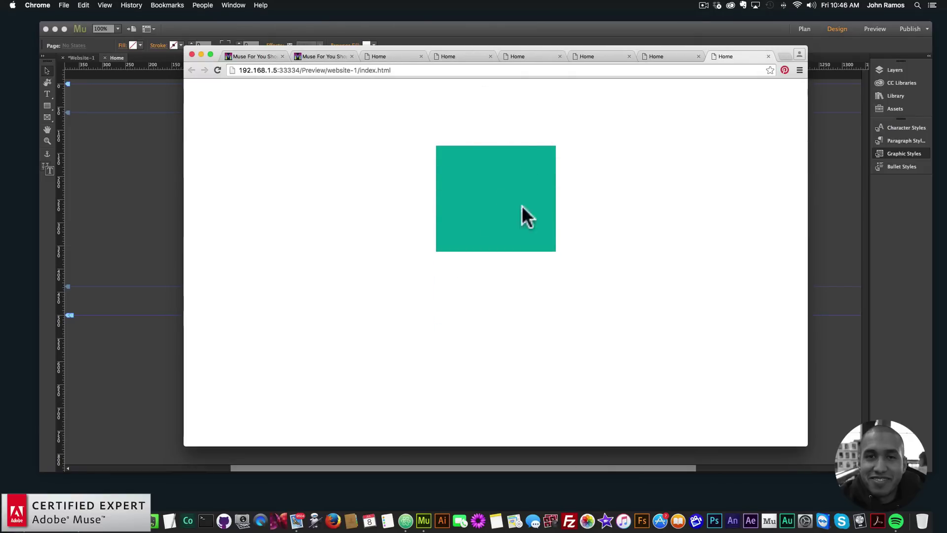
{"action": "left_click", "coordinate": [123, 158]}
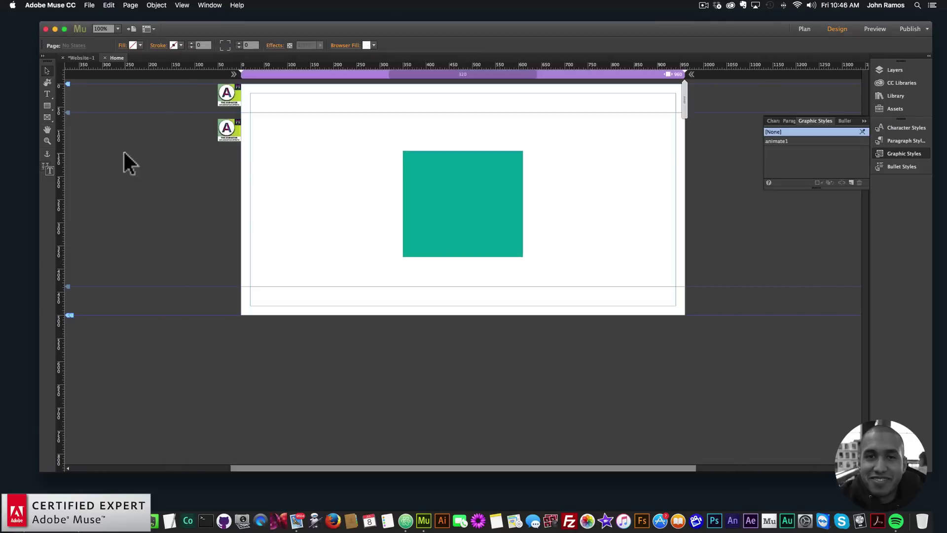
Step: Select the second Animator widget and show its On Load options panel
{"action": "left_click", "coordinate": [235, 126]}
{"action": "left_click", "coordinate": [249, 117]}
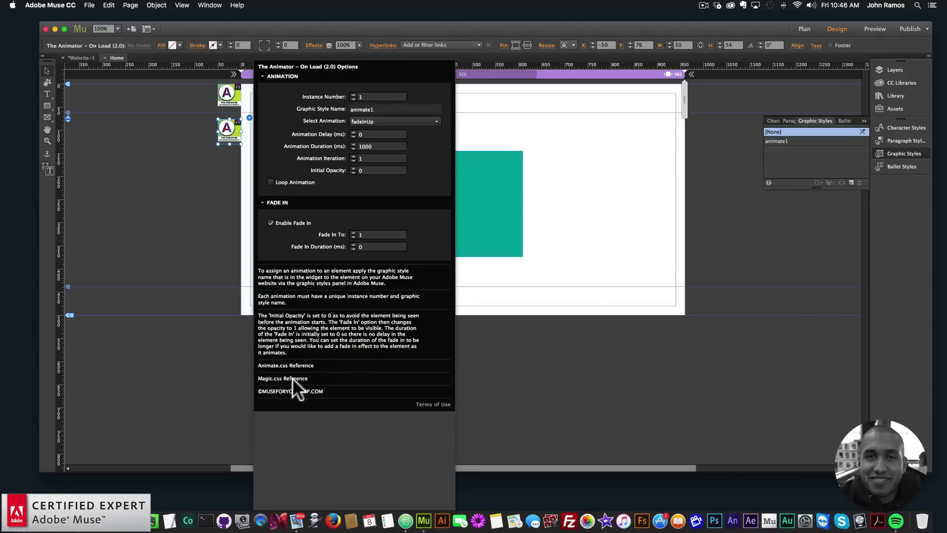
{"action": "left_click", "coordinate": [299, 365]}
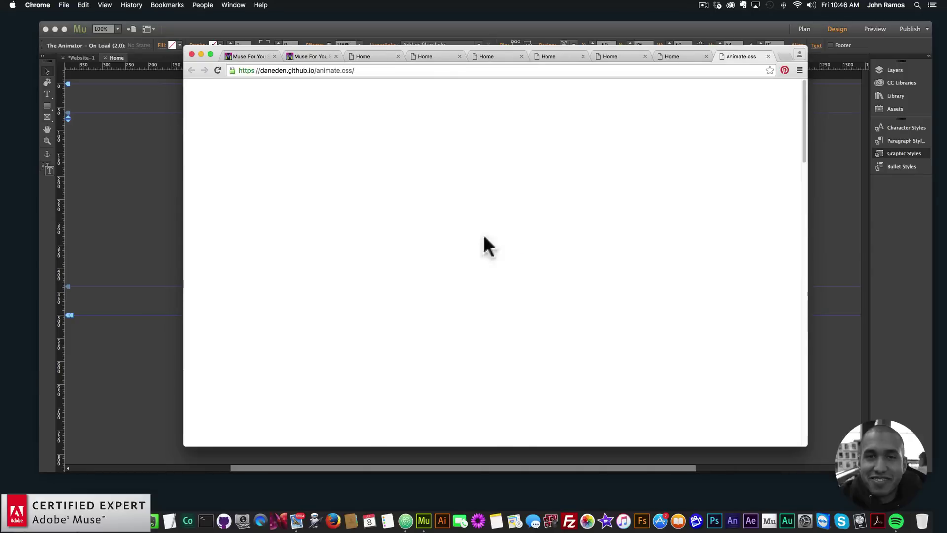
{"action": "left_click", "coordinate": [487, 269]}
{"action": "left_click", "coordinate": [569, 345]}
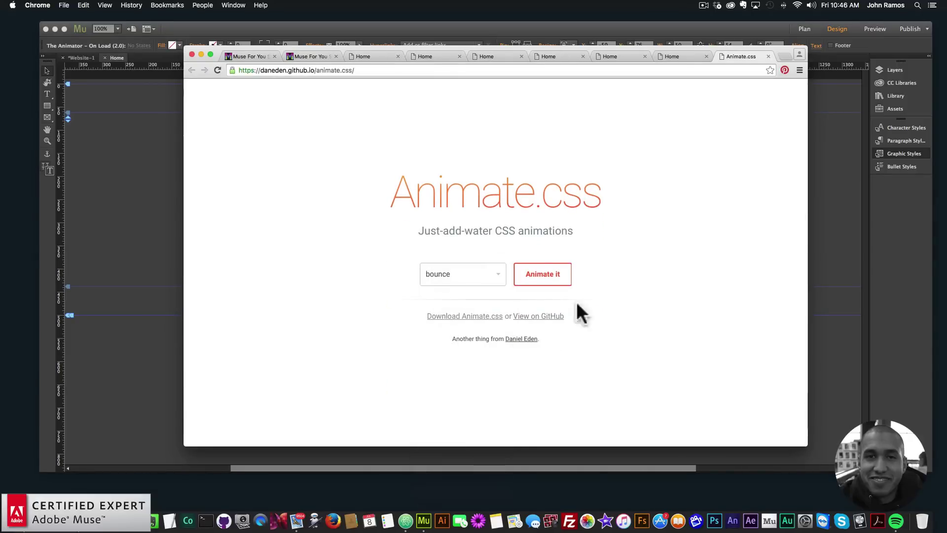
{"action": "left_click", "coordinate": [135, 176]}
{"action": "left_click", "coordinate": [229, 132]}
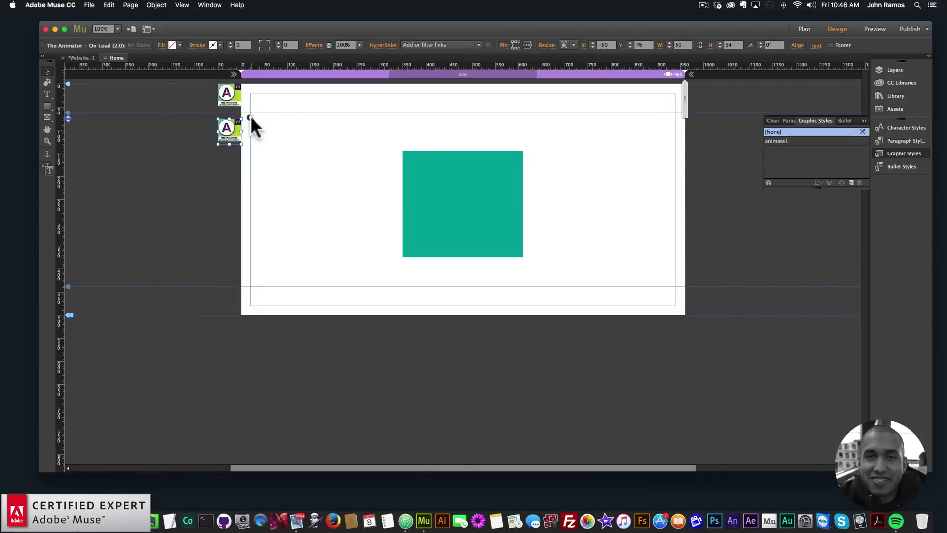
{"action": "left_click", "coordinate": [249, 117]}
{"action": "left_click", "coordinate": [282, 378]}
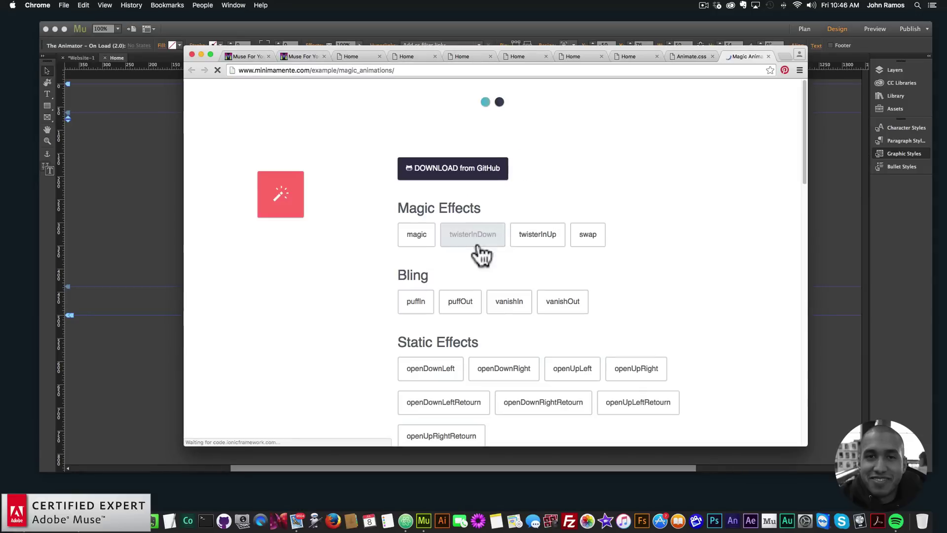
{"action": "left_click", "coordinate": [419, 238]}
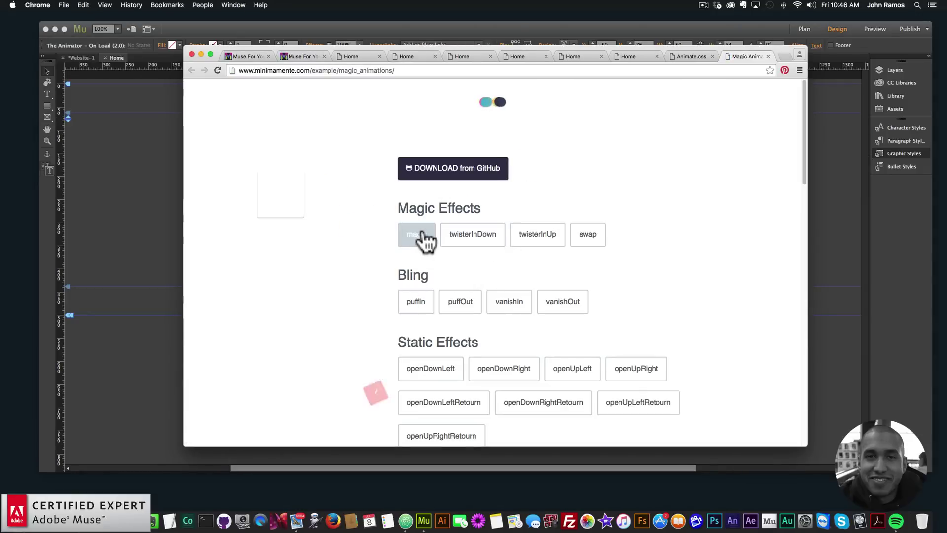
{"action": "left_click", "coordinate": [462, 307]}
{"action": "left_click", "coordinate": [513, 308]}
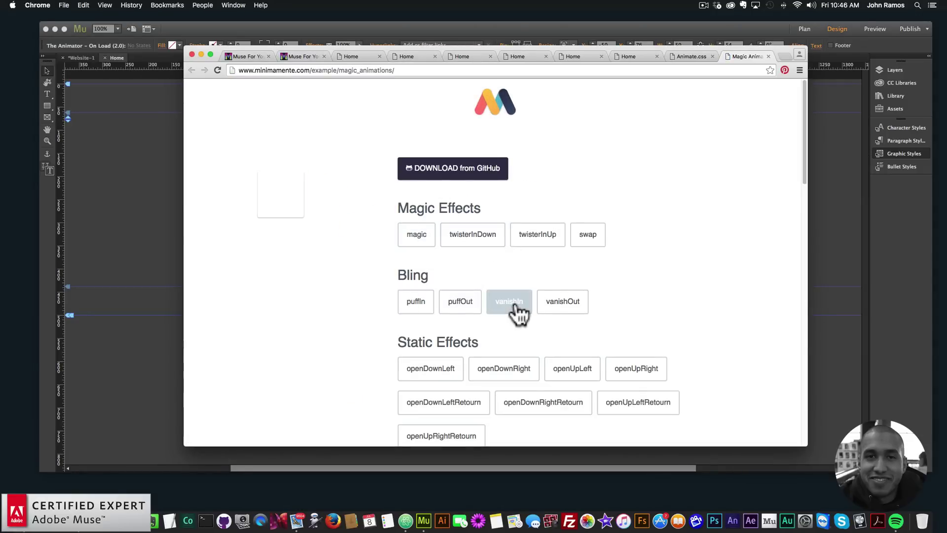
{"action": "scroll", "coordinate": [523, 316], "scroll_direction": "down", "scroll_amount": 4}
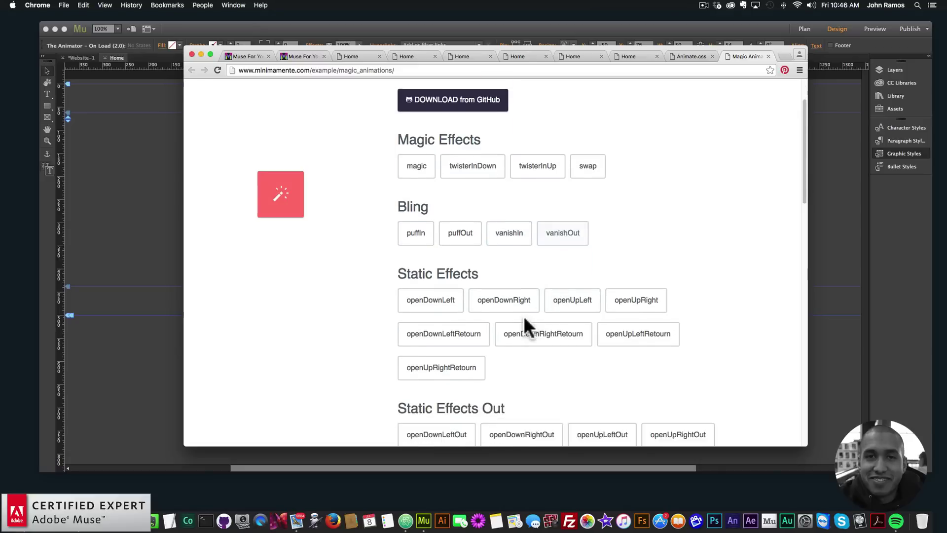
{"action": "left_click", "coordinate": [468, 326]}
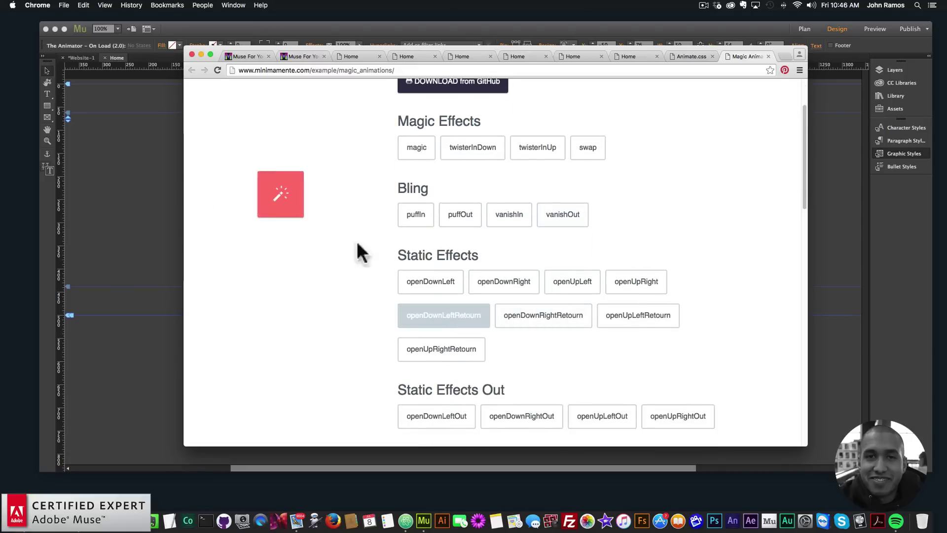
{"action": "left_click", "coordinate": [111, 192]}
{"action": "left_click", "coordinate": [250, 116]}
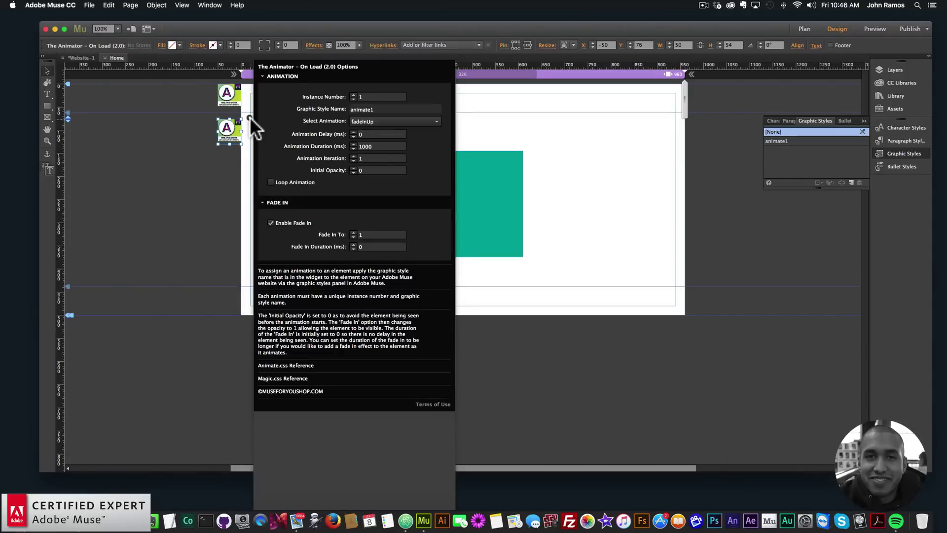
Step: Delete the second Animator widget and the teal square, leaving the Home page blank
{"action": "left_click", "coordinate": [230, 132]}
{"action": "key", "text": "BackSpace"}
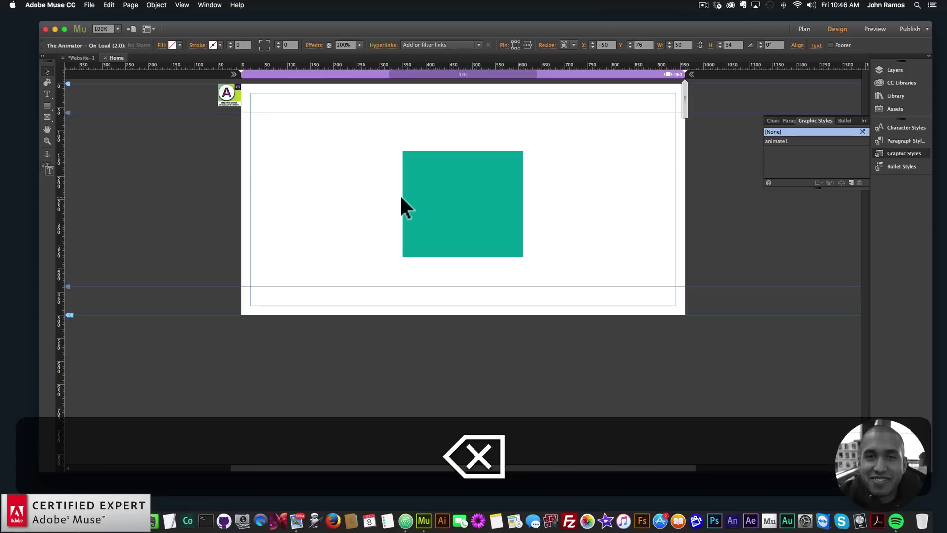
{"action": "left_click", "coordinate": [441, 191]}
{"action": "key", "text": "BackSpace"}
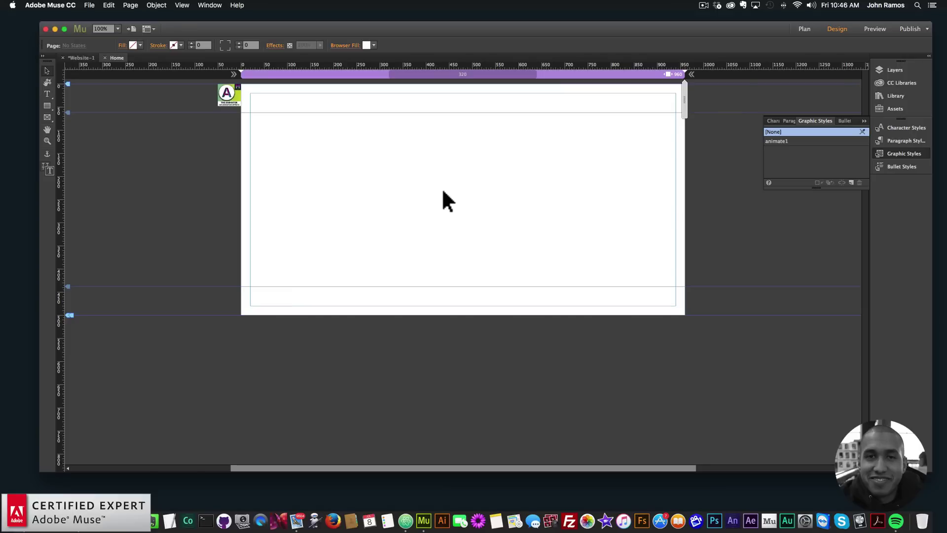
Step: Search the Library for 'anmtr' and drag the ANMTR – On Scroll widget onto the page
{"action": "left_click", "coordinate": [886, 97]}
{"action": "double_click", "coordinate": [740, 128]}
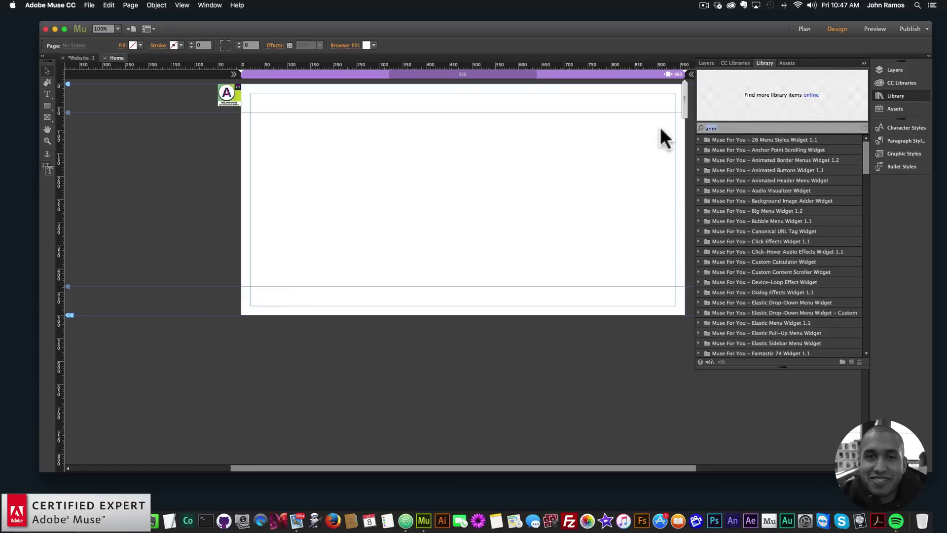
{"action": "type", "text": "anmtr"}
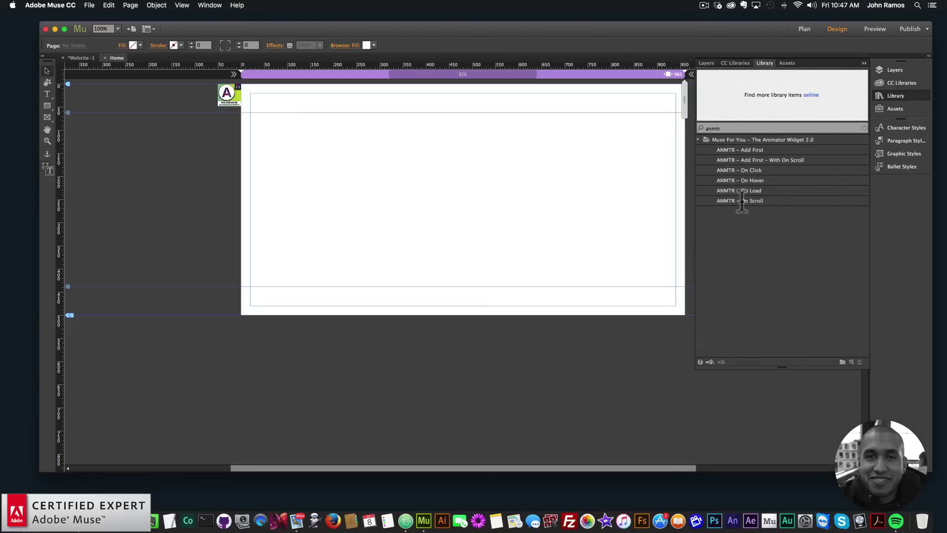
{"action": "left_click", "coordinate": [753, 201]}
{"action": "left_click_drag", "start_coordinate": [753, 197], "coordinate": [231, 126]}
{"action": "left_click", "coordinate": [353, 158]}
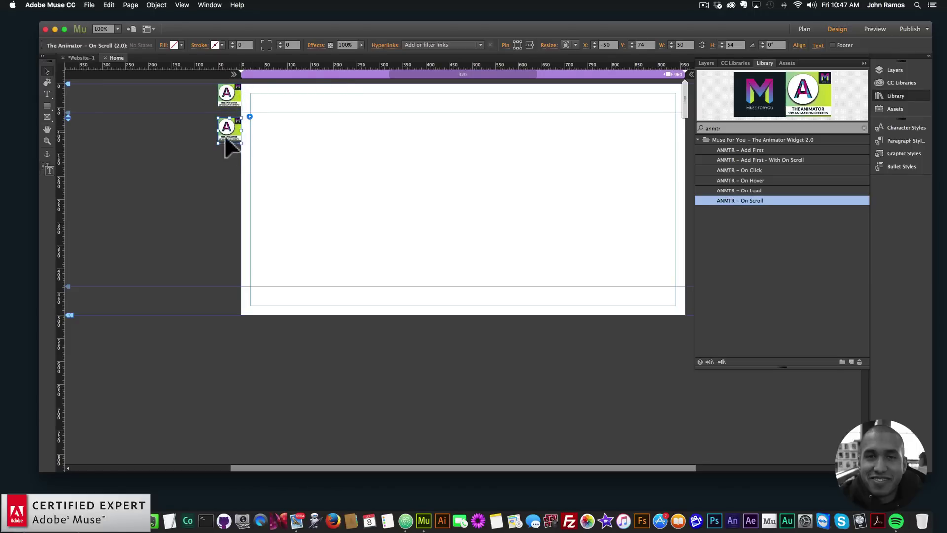
Step: Draw a 249×249 px square on the page and nudge it into position
{"action": "left_click", "coordinate": [319, 169]}
{"action": "left_click", "coordinate": [47, 106]}
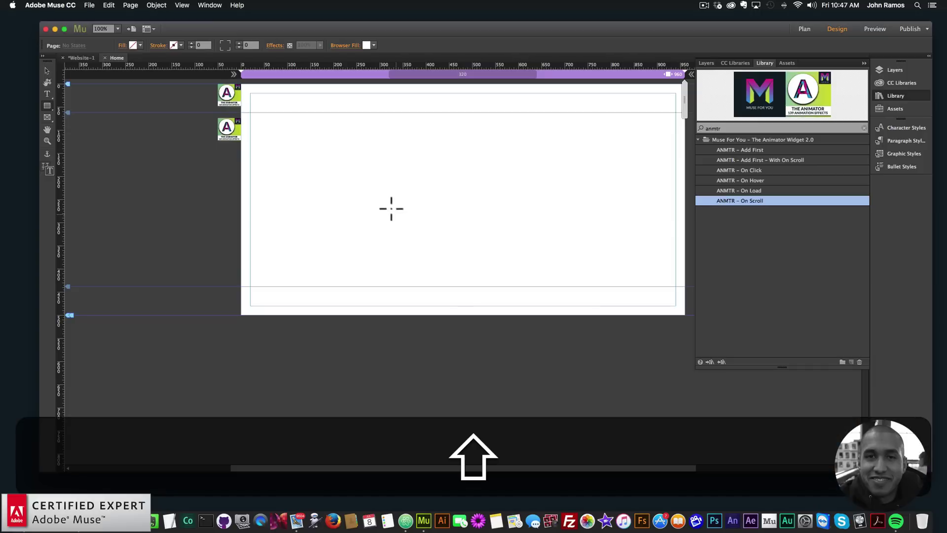
{"action": "mouse_move", "coordinate": [388, 205]}
{"action": "left_mouse_down"}
{"action": "mouse_move", "coordinate": [492, 281]}
{"action": "mouse_move", "coordinate": [503, 320]}
{"action": "left_mouse_up"}
{"action": "left_click", "coordinate": [47, 70]}
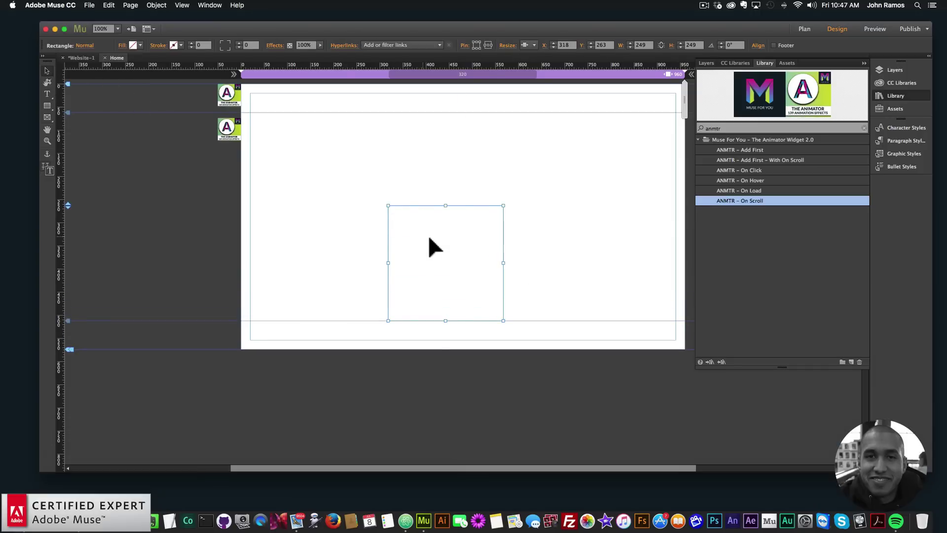
{"action": "left_click_drag", "start_coordinate": [429, 245], "coordinate": [462, 250]}
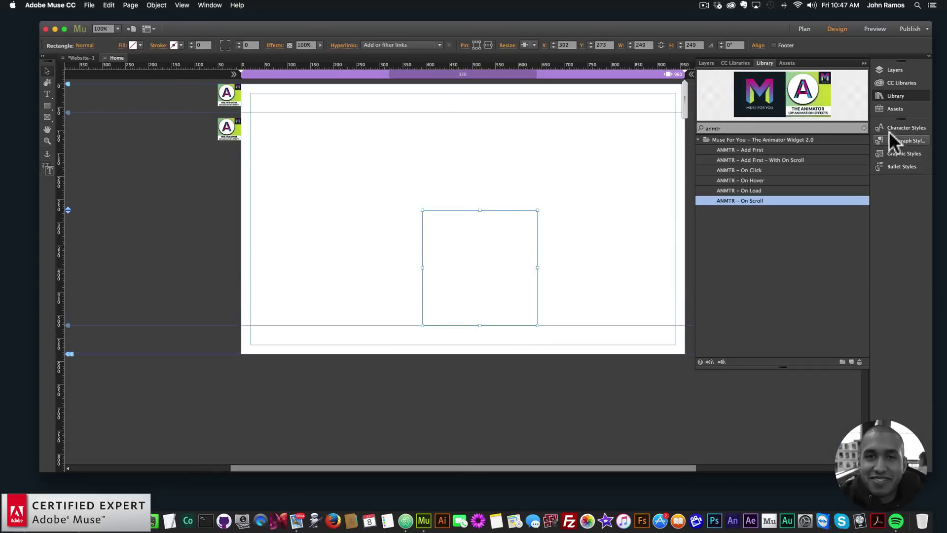
Step: Apply the animate1 graphic style to make the square teal, then reposition it
{"action": "left_click", "coordinate": [901, 154]}
{"action": "left_click", "coordinate": [779, 141]}
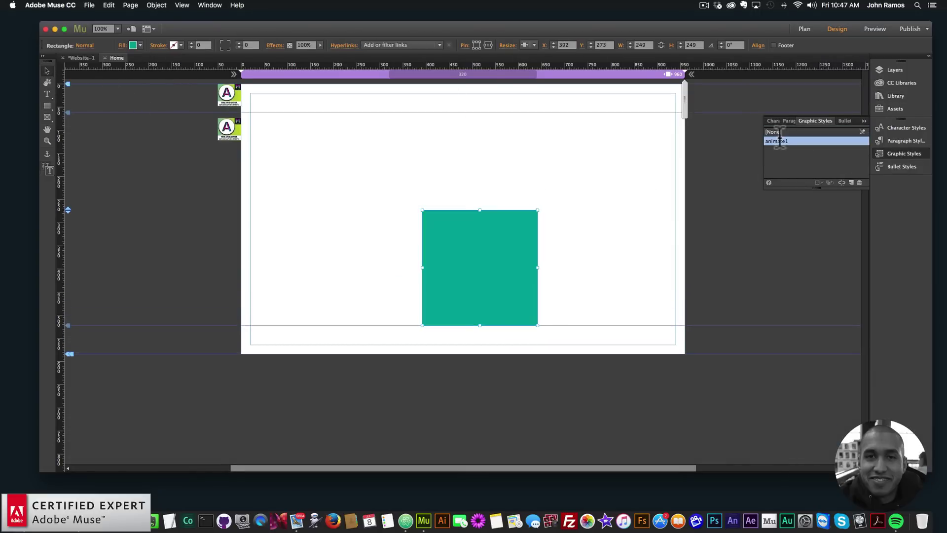
{"action": "left_click_drag", "start_coordinate": [496, 230], "coordinate": [469, 244]}
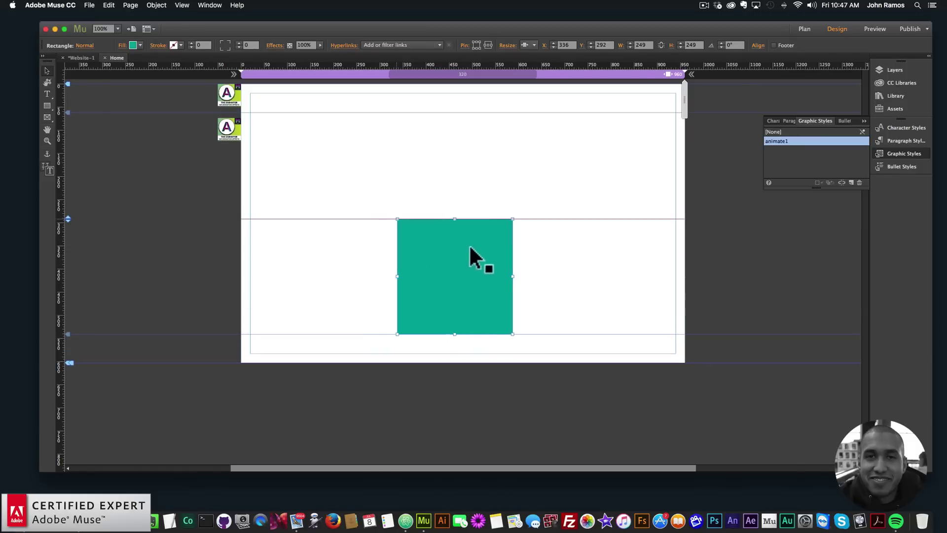
Step: Zoom out, move the teal square down and confirm the animate1 style name
{"action": "key", "text": "super+minus"}
{"action": "left_click_drag", "start_coordinate": [414, 185], "coordinate": [420, 228]}
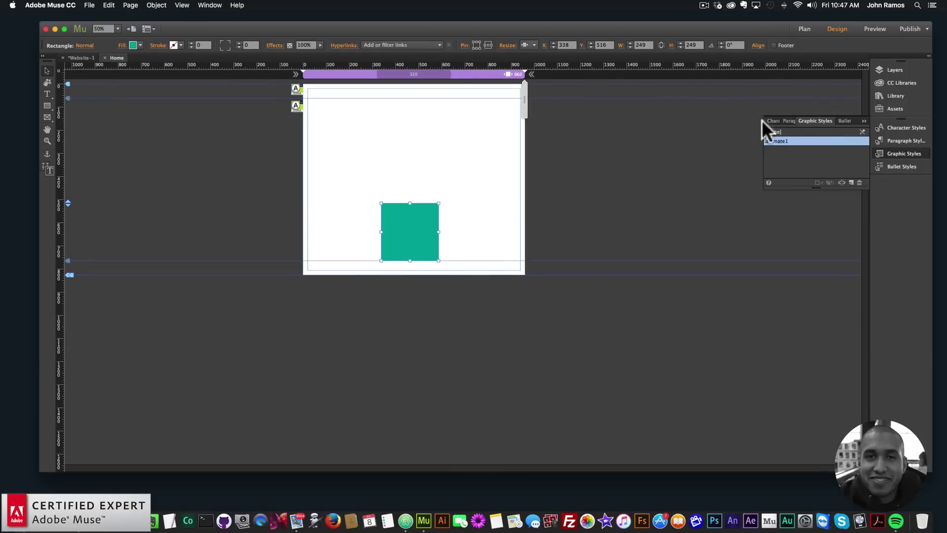
{"action": "double_click", "coordinate": [781, 141]}
{"action": "key", "text": "Return"}
Step: Extend the Home page much further down and move the square to its middle
{"action": "key", "text": "super+minus"}
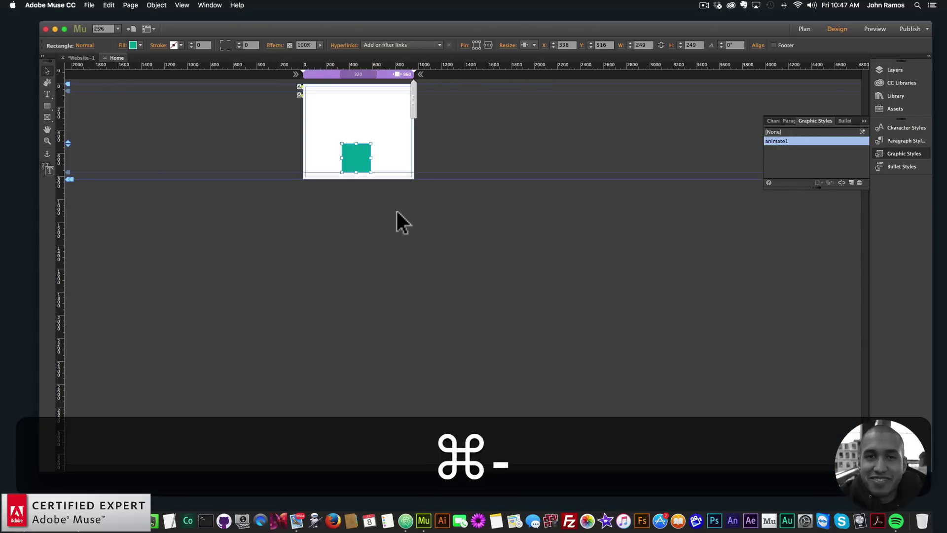
{"action": "left_click_drag", "start_coordinate": [69, 179], "coordinate": [60, 422]}
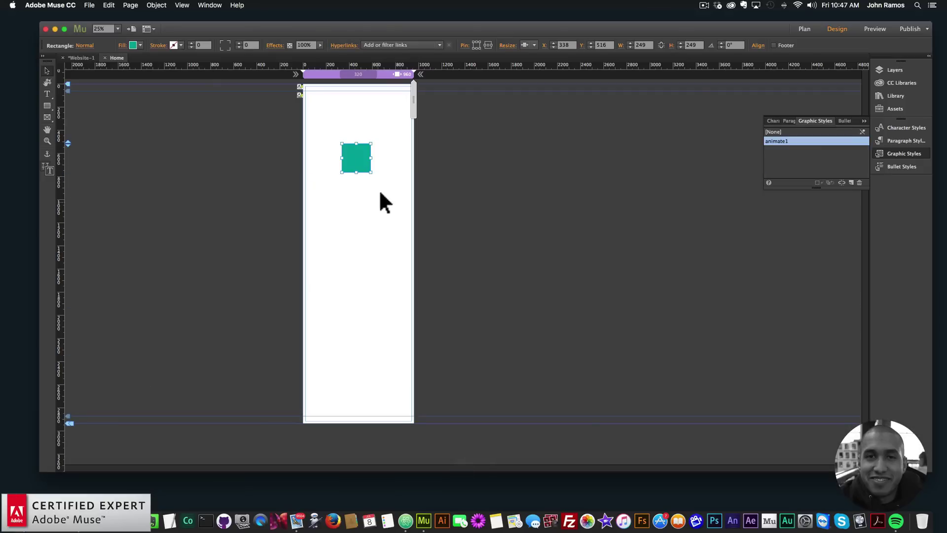
{"action": "left_click_drag", "start_coordinate": [362, 167], "coordinate": [365, 285]}
{"action": "left_click", "coordinate": [336, 117]}
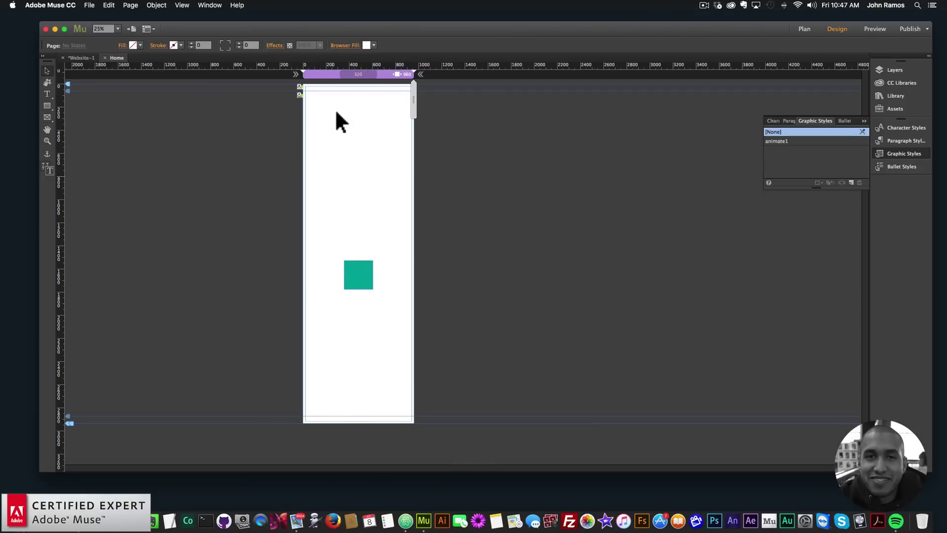
Step: Review the On Scroll widget's animation settings, then preview the page in Chrome
{"action": "left_click", "coordinate": [300, 93]}
{"action": "left_click", "coordinate": [312, 91]}
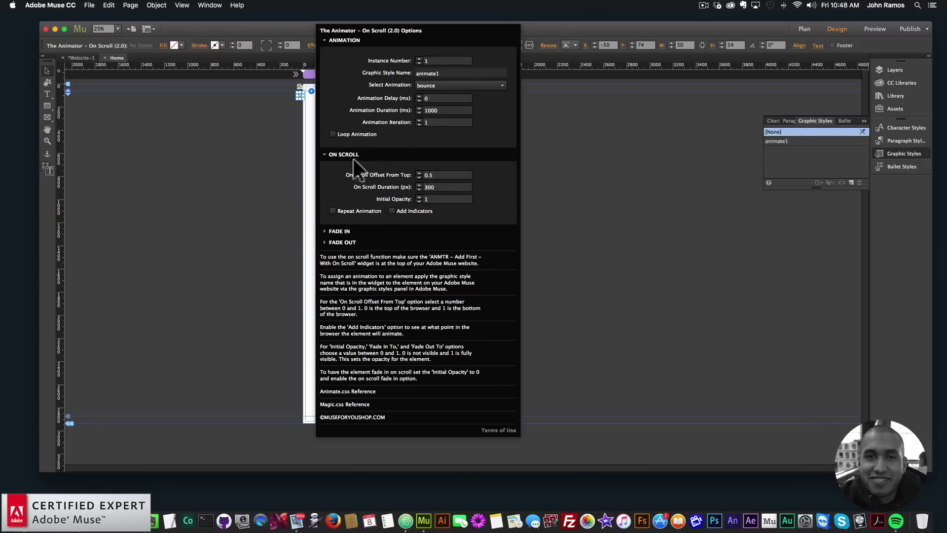
{"action": "left_click", "coordinate": [262, 156]}
{"action": "left_click", "coordinate": [90, 6]}
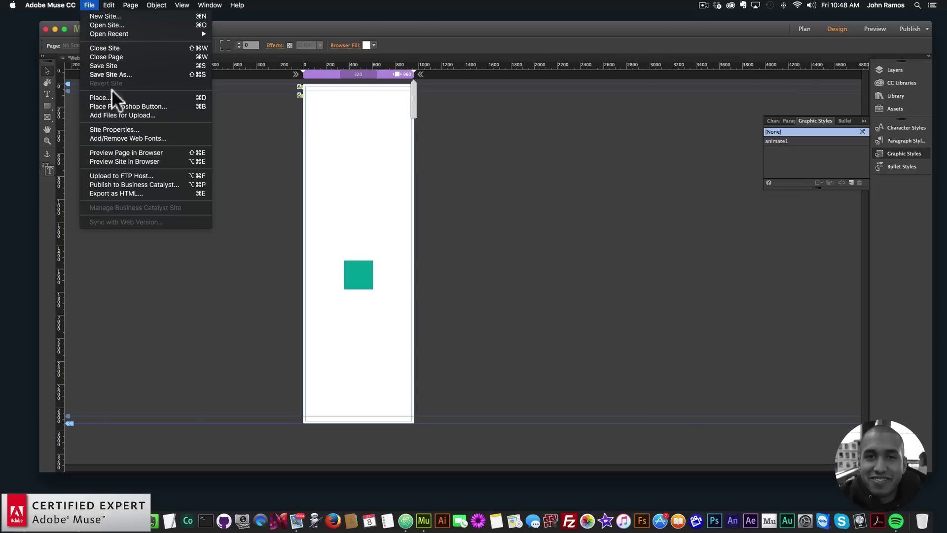
{"action": "left_click", "coordinate": [119, 151]}
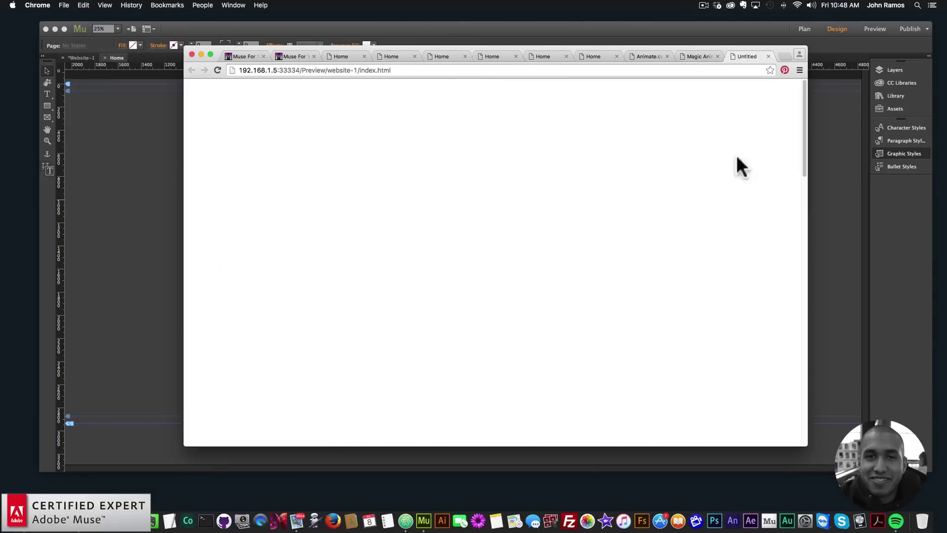
Step: Scroll the preview, then switch the On Scroll animation from bounce to wobble
{"action": "scroll", "coordinate": [796, 175], "scroll_direction": "down", "scroll_amount": 10}
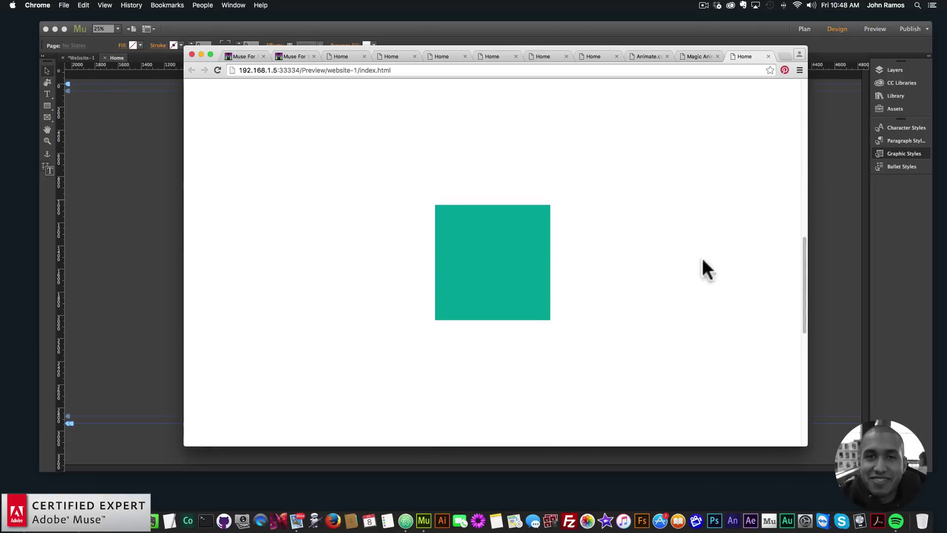
{"action": "left_click", "coordinate": [70, 185]}
{"action": "left_click", "coordinate": [299, 95]}
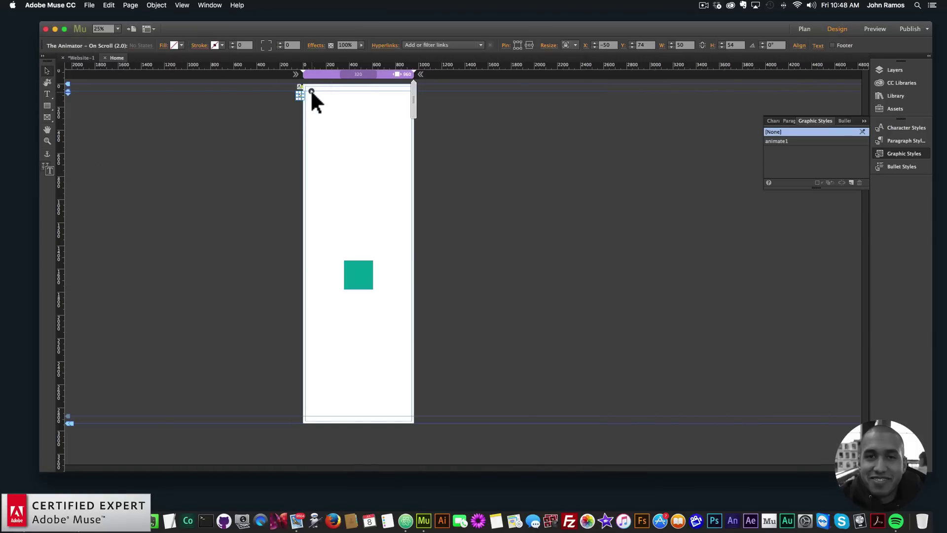
{"action": "left_click", "coordinate": [311, 90]}
{"action": "left_click", "coordinate": [461, 85]}
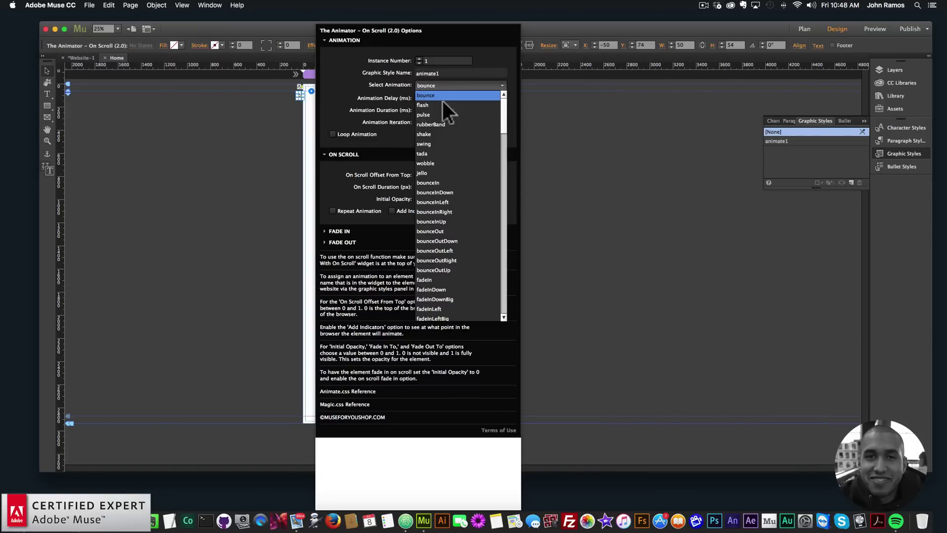
{"action": "left_click", "coordinate": [434, 163]}
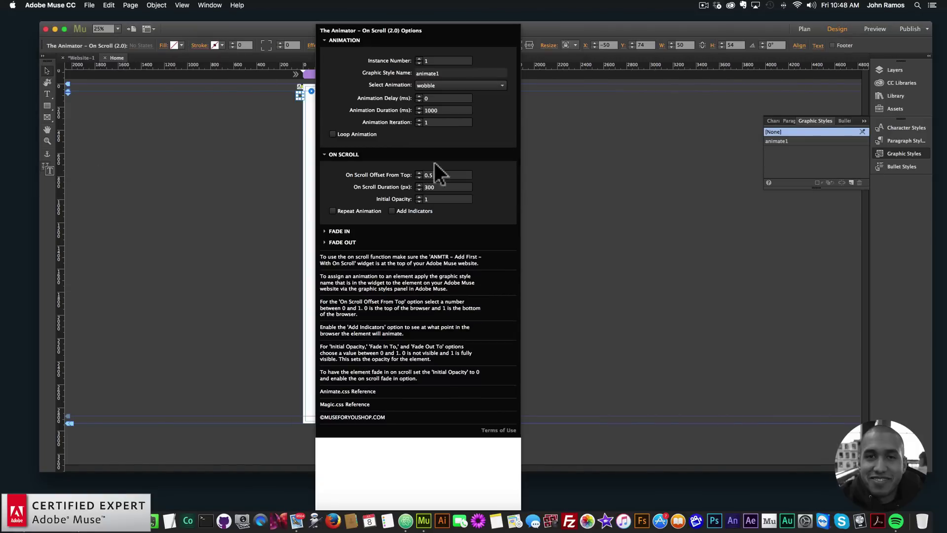
{"action": "left_click", "coordinate": [183, 150]}
Step: Preview the wobble animation in Chrome by scrolling to the square, then reselect the widget
{"action": "left_click", "coordinate": [89, 5]}
{"action": "left_click", "coordinate": [120, 154]}
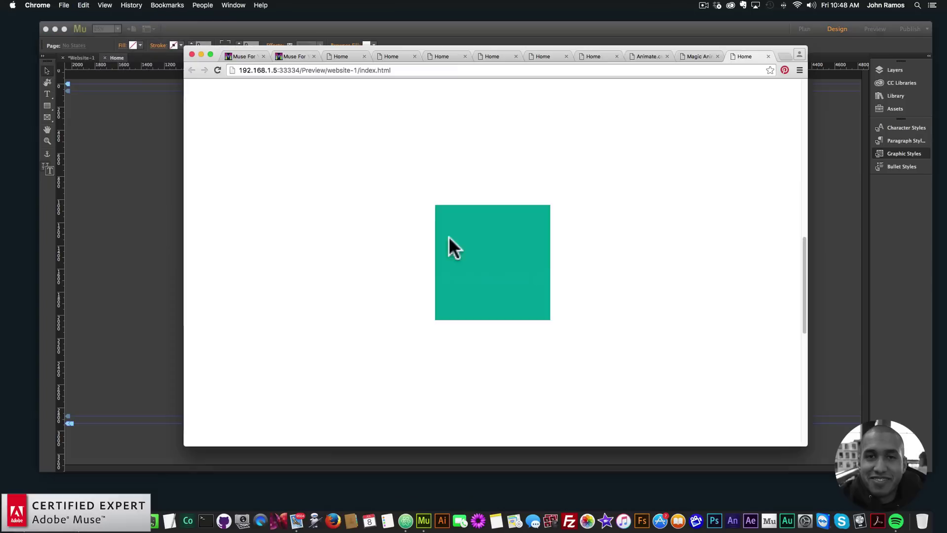
{"action": "scroll", "coordinate": [803, 152], "scroll_direction": "down", "scroll_amount": 10}
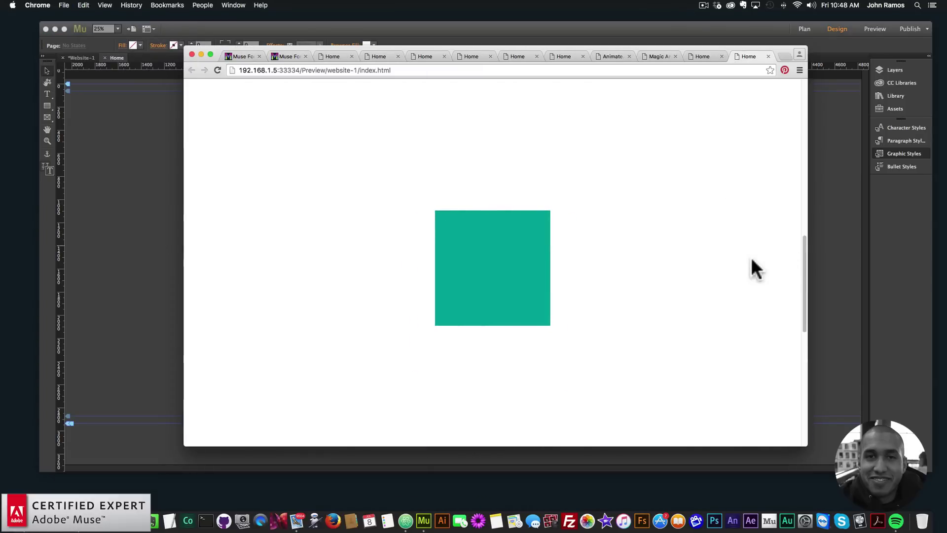
{"action": "left_click", "coordinate": [116, 207]}
{"action": "left_click", "coordinate": [298, 95]}
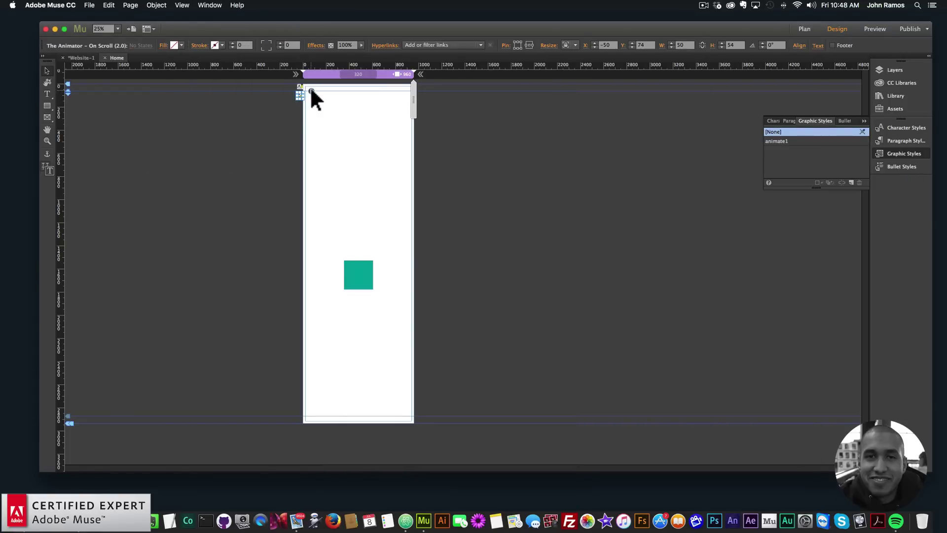
Step: Enable Add Indicators on the On Scroll widget and preview the page in Chrome
{"action": "left_click", "coordinate": [310, 90]}
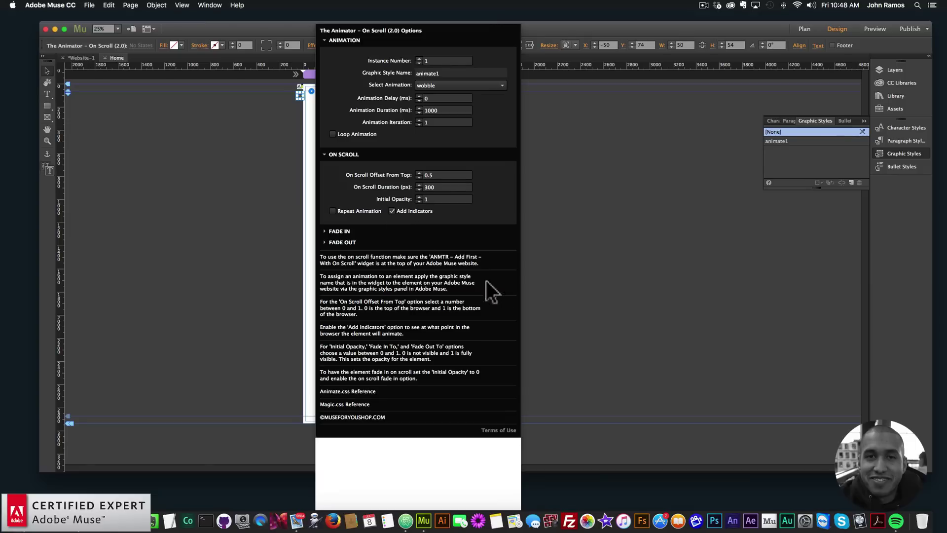
{"action": "left_click", "coordinate": [276, 155]}
{"action": "left_click", "coordinate": [90, 4]}
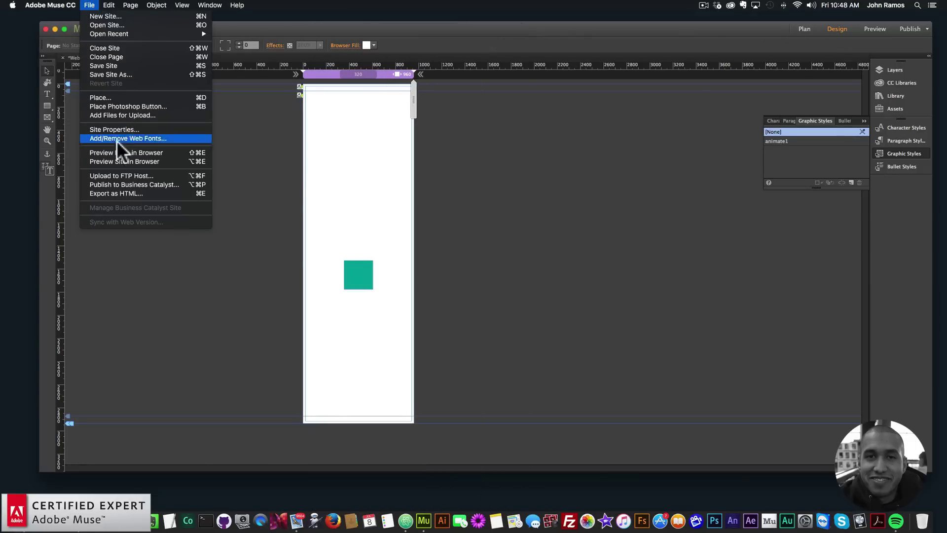
{"action": "left_click", "coordinate": [207, 153]}
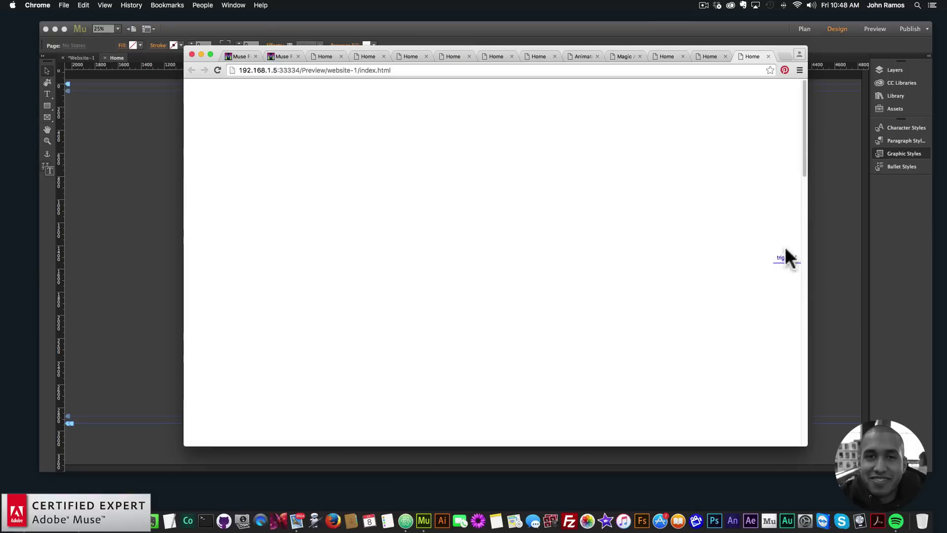
Step: Scroll the Chrome preview to see where the start 1, trigger 1 and end 1 markers fall
{"action": "scroll", "coordinate": [804, 148], "scroll_direction": "down", "scroll_amount": 3}
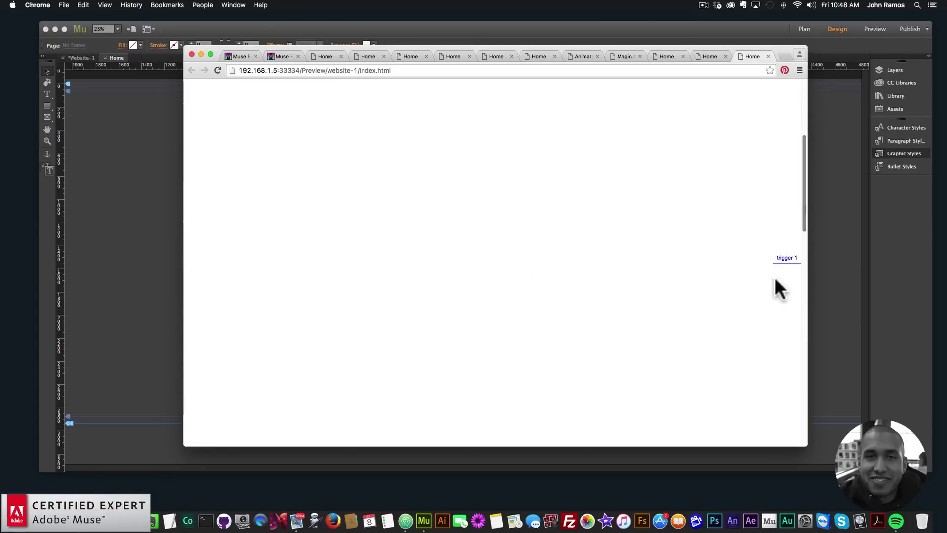
{"action": "left_click_drag", "start_coordinate": [799, 185], "coordinate": [794, 250]}
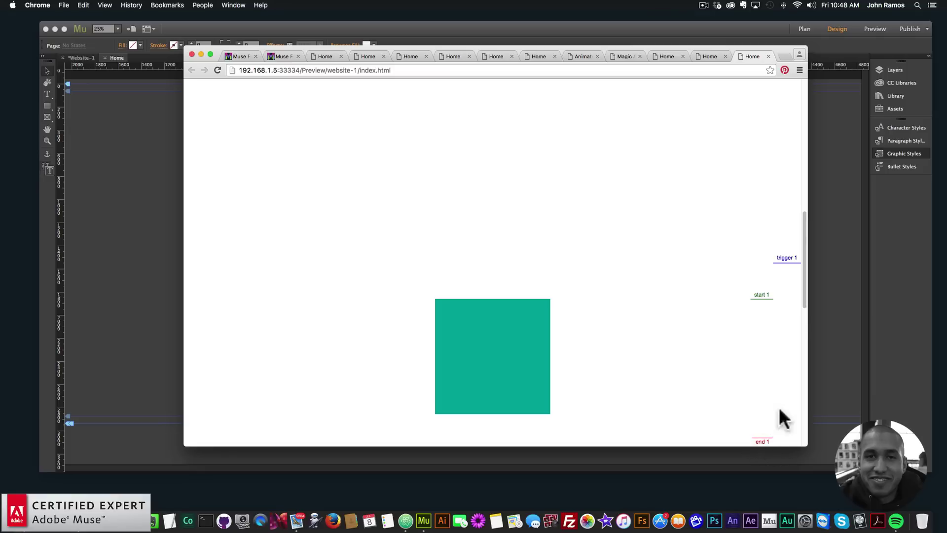
{"action": "left_click_drag", "start_coordinate": [801, 262], "coordinate": [802, 277]}
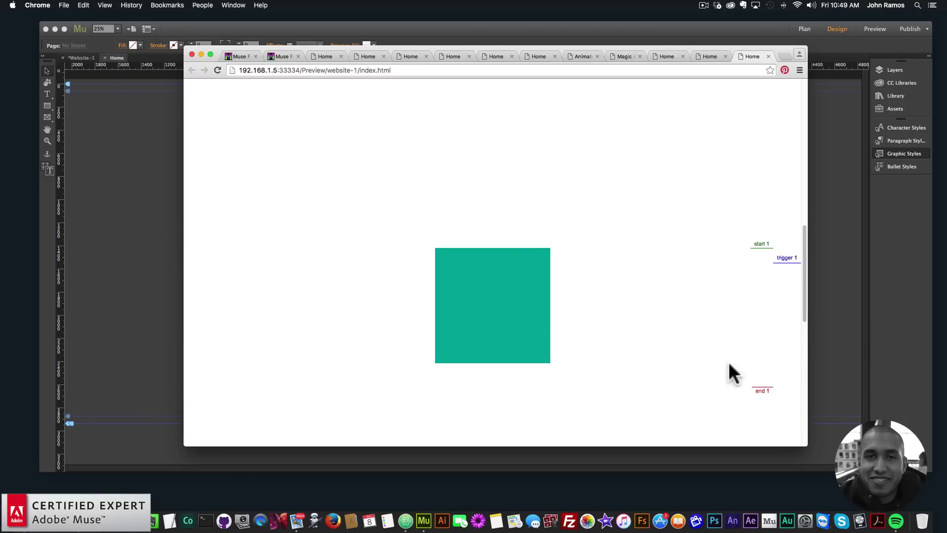
Step: Turn on Repeat Animation in the Animator options and preview the page in Chrome again
{"action": "left_click", "coordinate": [164, 139]}
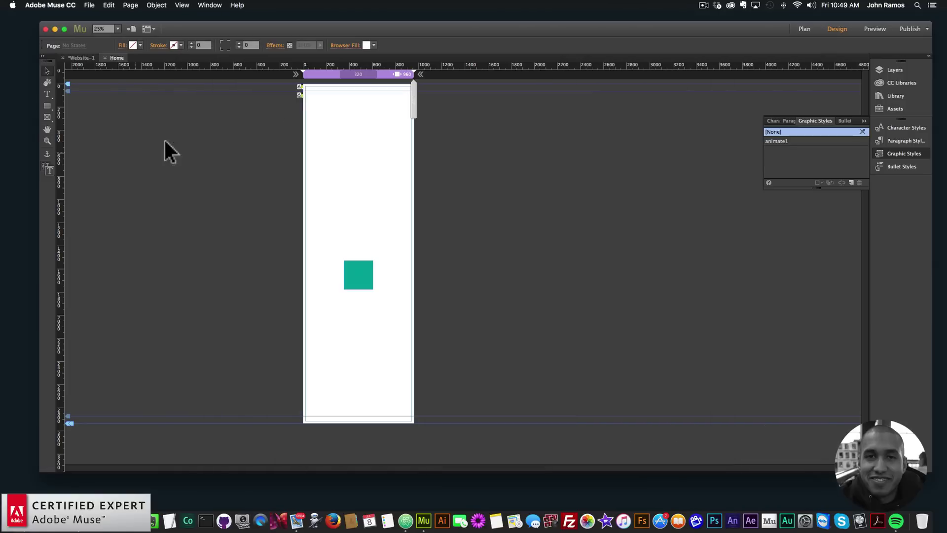
{"action": "left_click", "coordinate": [299, 95]}
{"action": "left_click", "coordinate": [311, 91]}
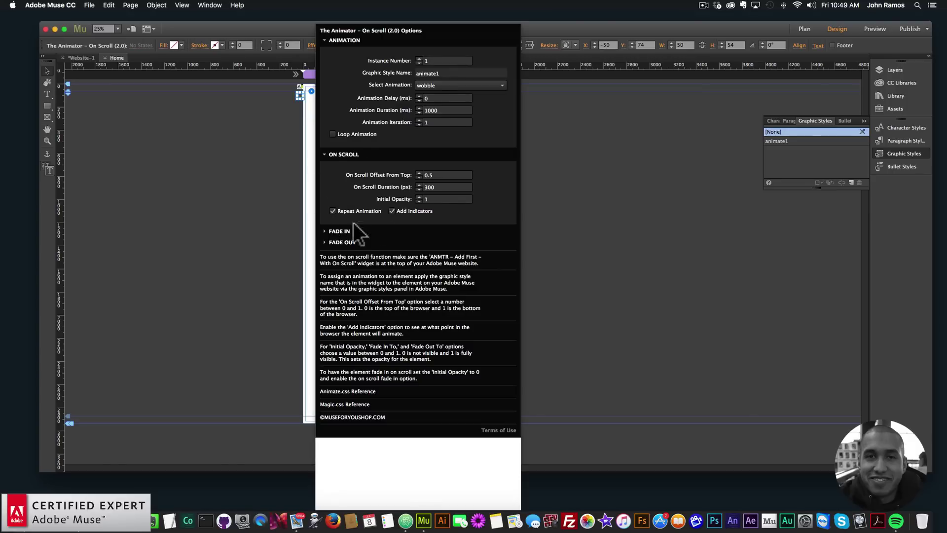
{"action": "left_click", "coordinate": [230, 179]}
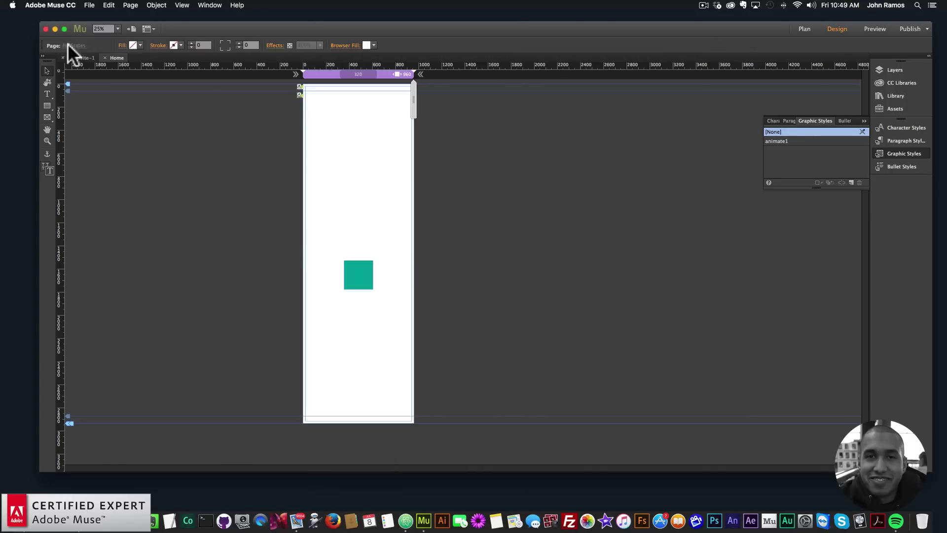
{"action": "left_click", "coordinate": [90, 5]}
{"action": "left_click", "coordinate": [116, 153]}
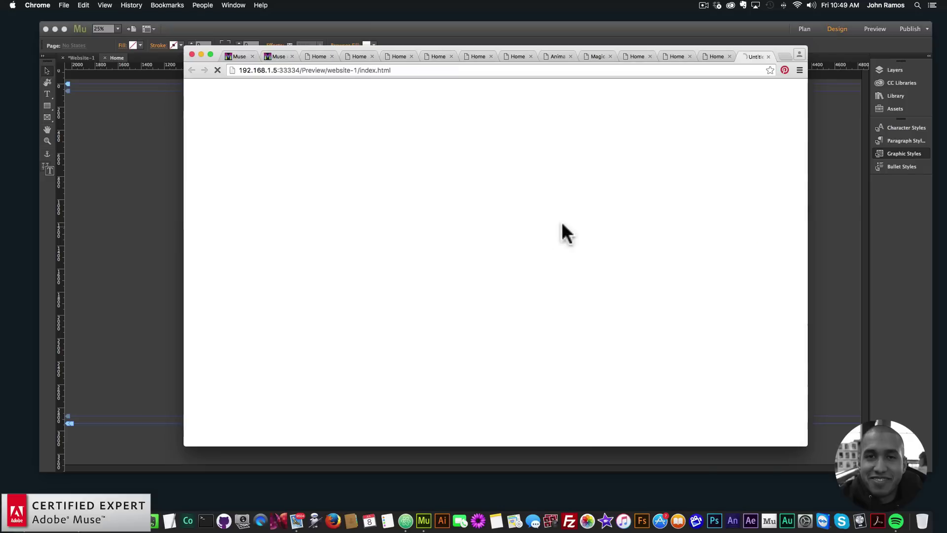
Step: Watch the repeating wobble against the markers in Chrome, then reselect the Animator widget in Muse
{"action": "mouse_move", "coordinate": [803, 144]}
{"action": "left_mouse_down"}
{"action": "mouse_move", "coordinate": [797, 297]}
{"action": "mouse_move", "coordinate": [793, 239]}
{"action": "mouse_move", "coordinate": [800, 306]}
{"action": "mouse_move", "coordinate": [796, 208]}
{"action": "mouse_move", "coordinate": [807, 294]}
{"action": "mouse_move", "coordinate": [799, 254]}
{"action": "left_mouse_up"}
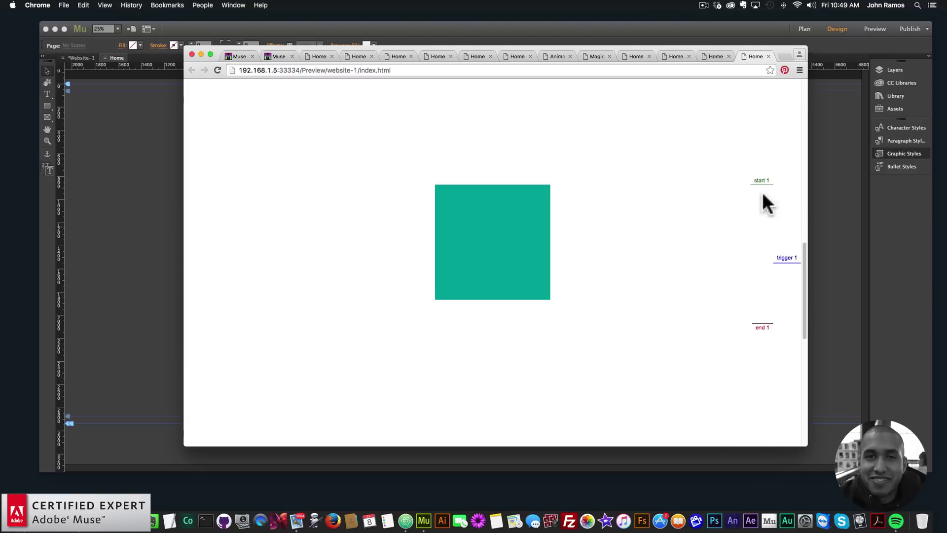
{"action": "key", "text": "super+Tab"}
{"action": "left_click", "coordinate": [300, 93]}
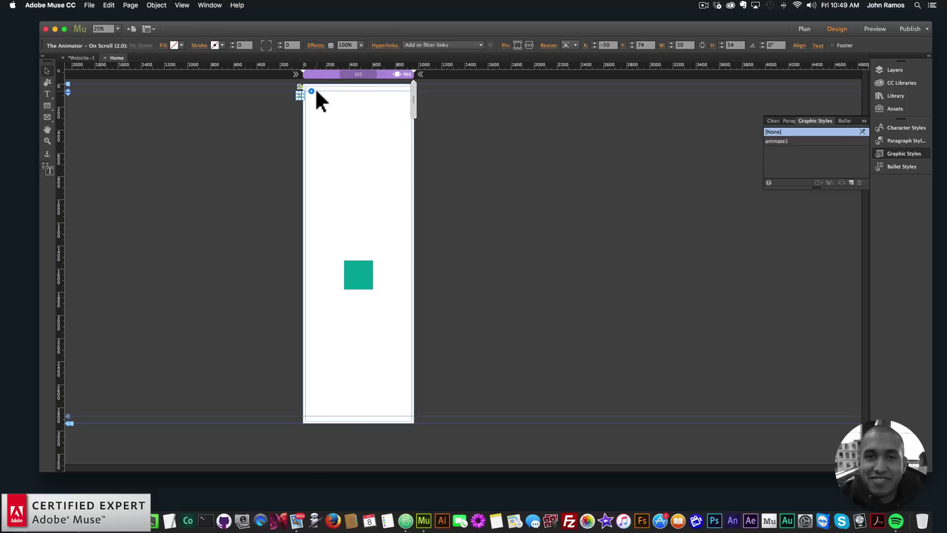
Step: Change On Scroll Duration from 300 to 500 px and check the longer range in Chrome
{"action": "left_click", "coordinate": [311, 90]}
{"action": "double_click", "coordinate": [442, 183]}
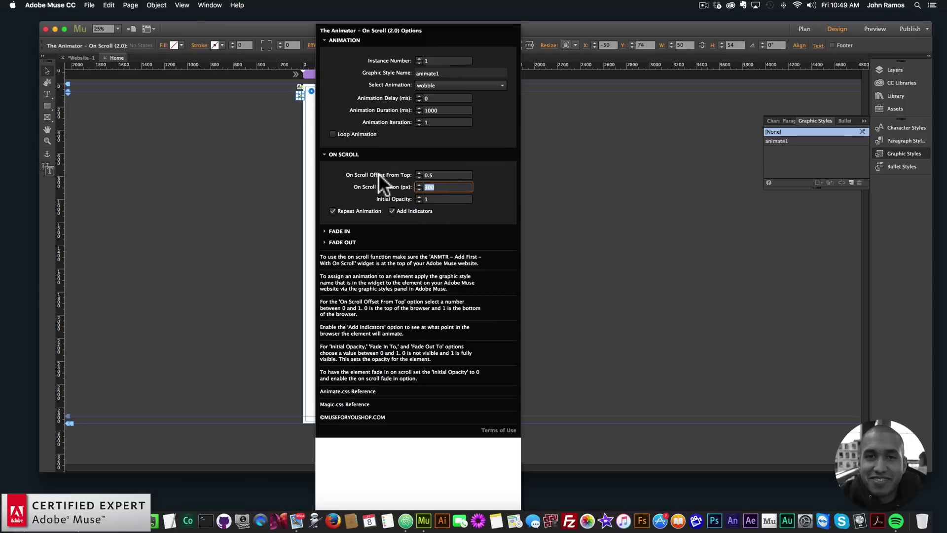
{"action": "type", "text": "500"}
{"action": "key", "text": "Return"}
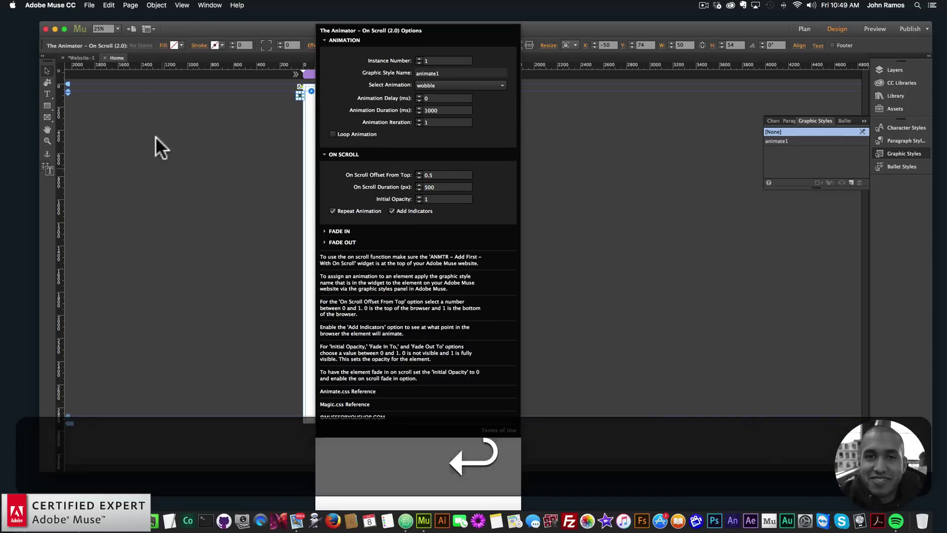
{"action": "left_click", "coordinate": [156, 136]}
{"action": "left_click", "coordinate": [89, 5]}
{"action": "left_click", "coordinate": [120, 152]}
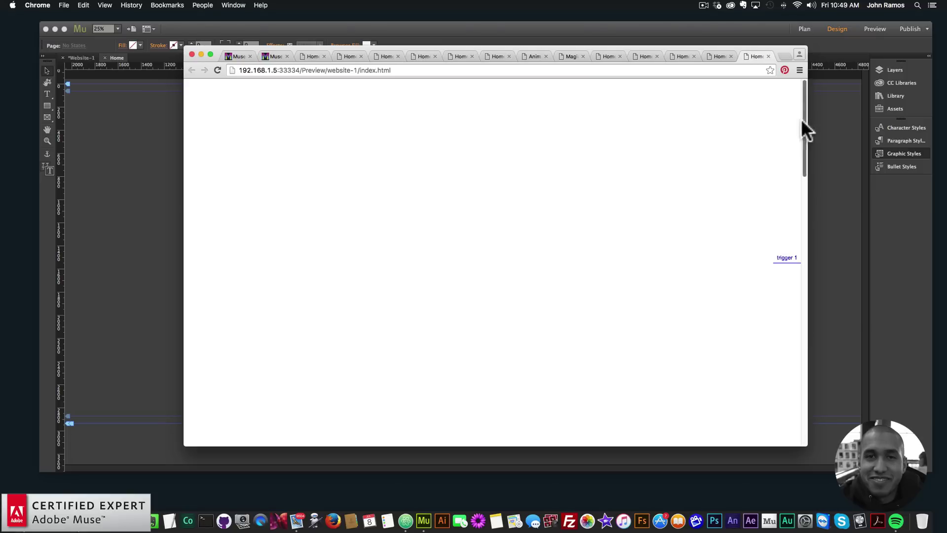
{"action": "left_click_drag", "start_coordinate": [802, 129], "coordinate": [804, 290]}
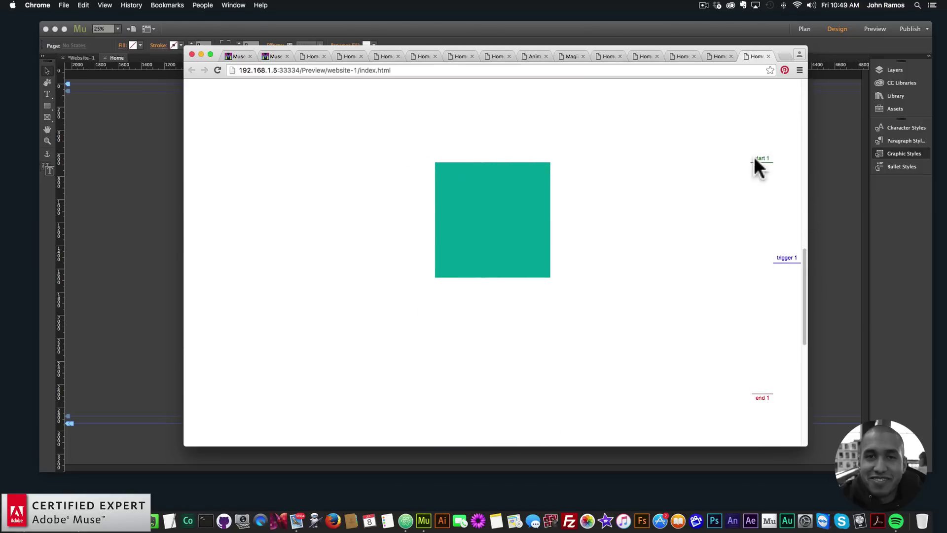
{"action": "mouse_move", "coordinate": [801, 272]}
{"action": "left_mouse_down"}
{"action": "mouse_move", "coordinate": [802, 263]}
{"action": "mouse_move", "coordinate": [801, 280]}
{"action": "left_mouse_up"}
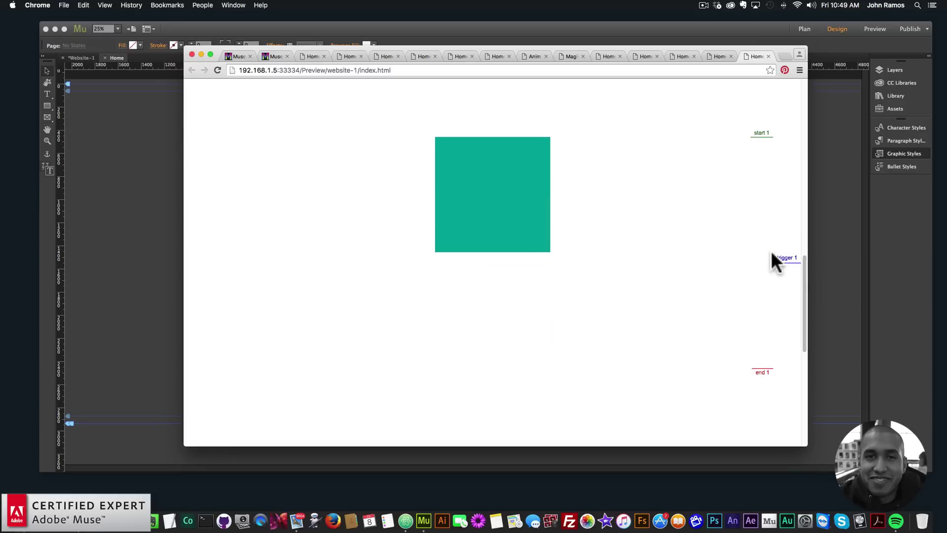
{"action": "left_click", "coordinate": [94, 177]}
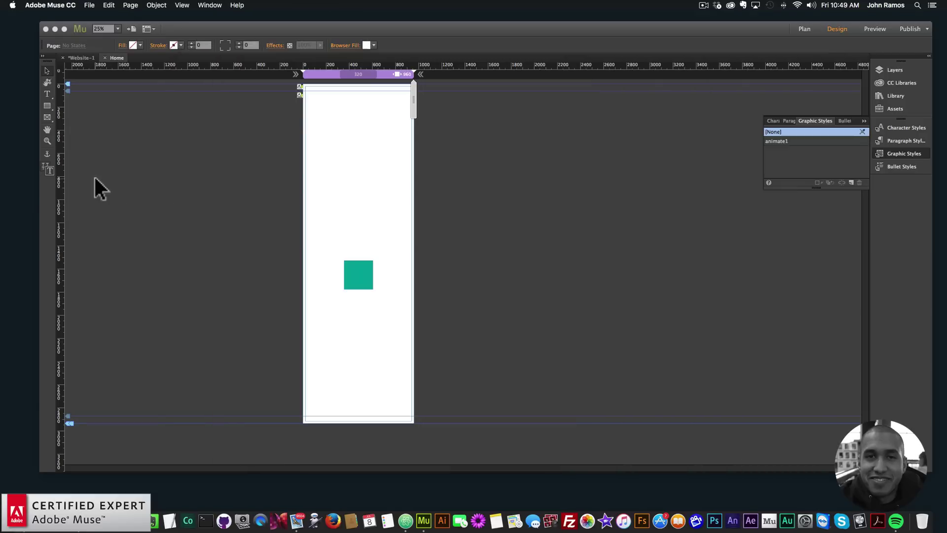
Step: Set On Scroll Duration to 100 px and preview the page in Chrome
{"action": "left_click", "coordinate": [299, 94]}
{"action": "left_click", "coordinate": [311, 91]}
{"action": "double_click", "coordinate": [436, 187]}
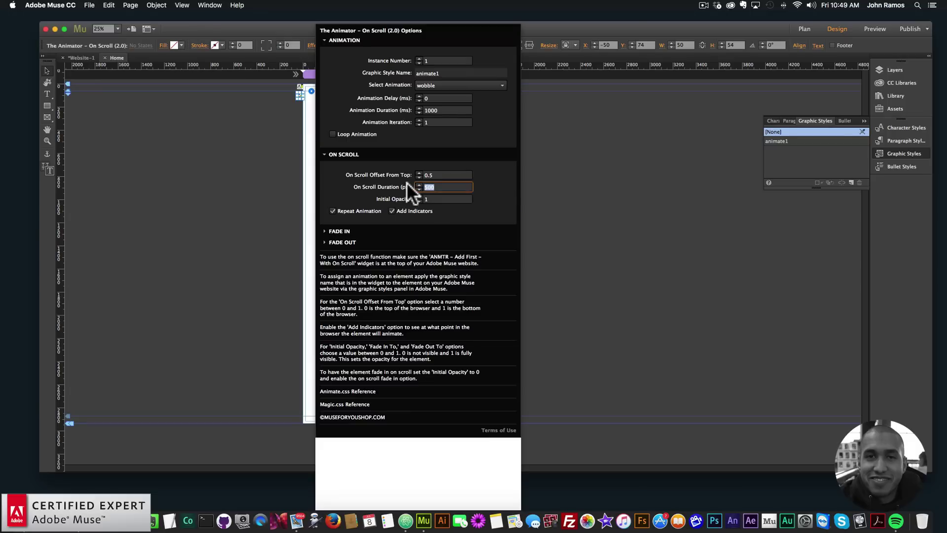
{"action": "type", "text": "0"}
{"action": "key", "text": "Return"}
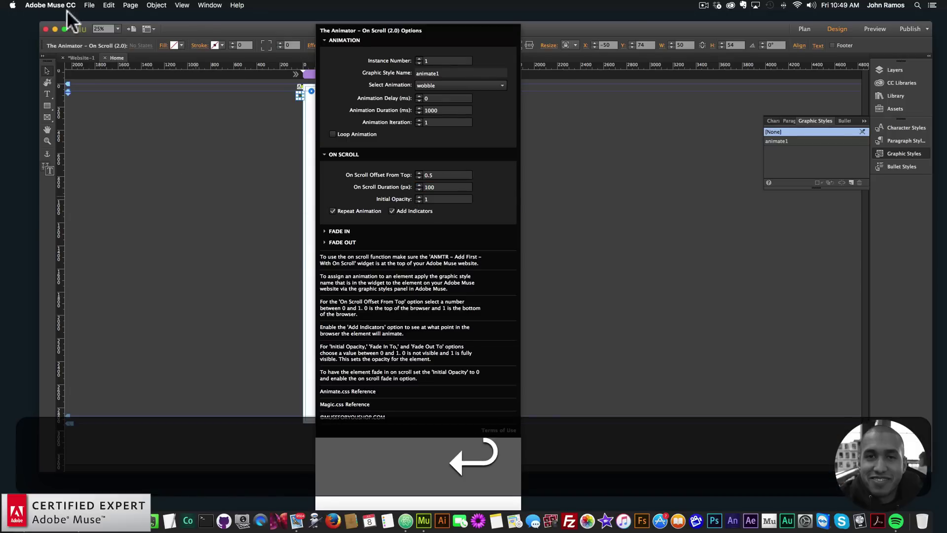
{"action": "left_click", "coordinate": [90, 5]}
{"action": "left_click", "coordinate": [126, 153]}
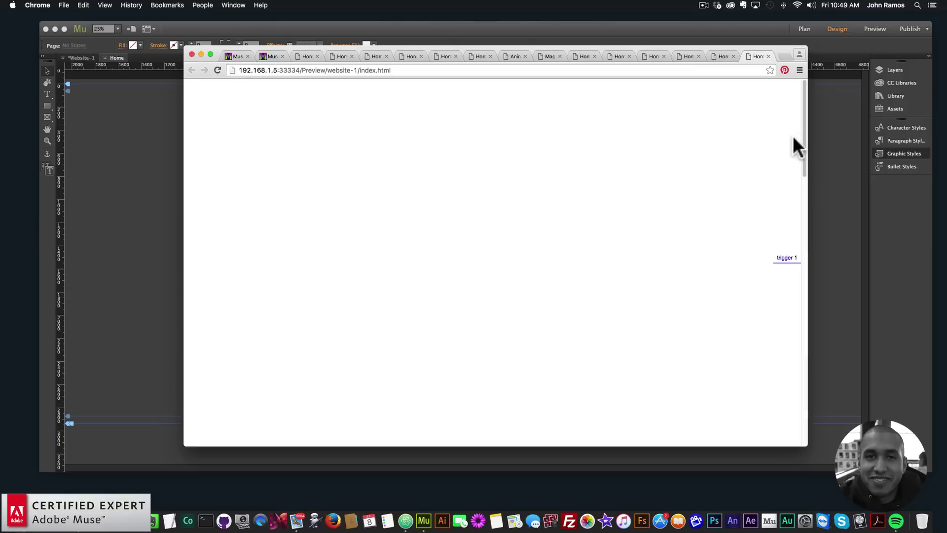
{"action": "left_click_drag", "start_coordinate": [804, 158], "coordinate": [744, 245]}
Step: Back in Muse, reopen the widget's On Scroll options and select the Offset From Top value
{"action": "left_click", "coordinate": [162, 170]}
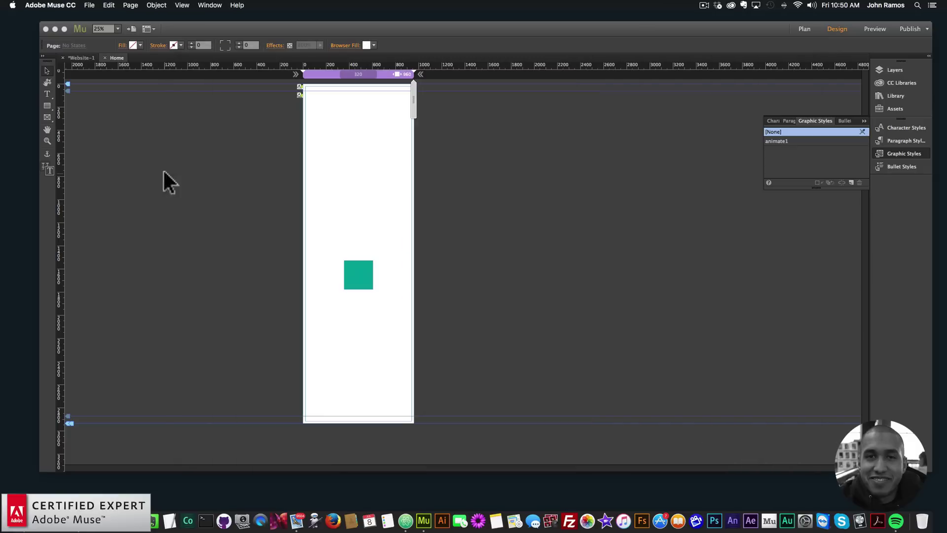
{"action": "left_click", "coordinate": [302, 95]}
{"action": "left_click", "coordinate": [311, 90]}
{"action": "left_click", "coordinate": [444, 175]}
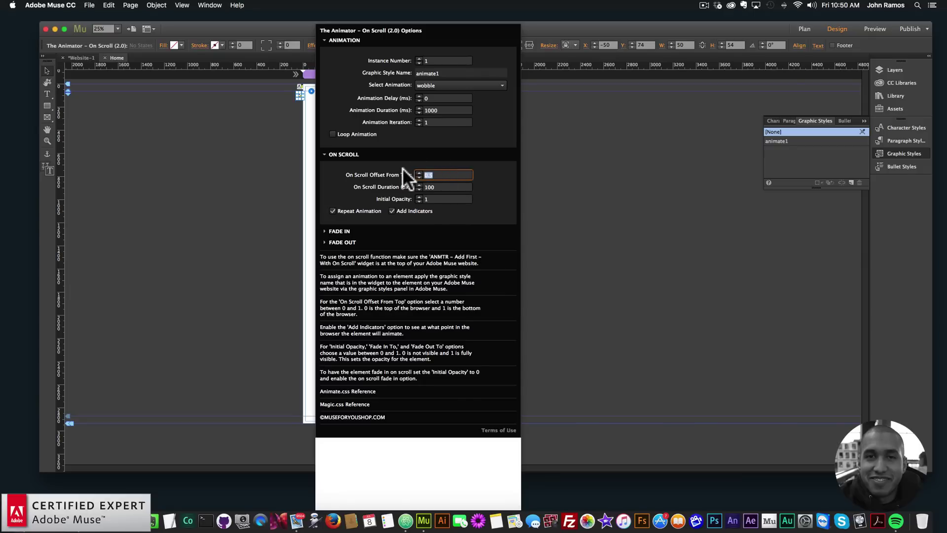
Step: Commit the new On Scroll Offset From Top and preview it in Chrome
{"action": "key", "text": "Return"}
{"action": "left_click", "coordinate": [242, 166]}
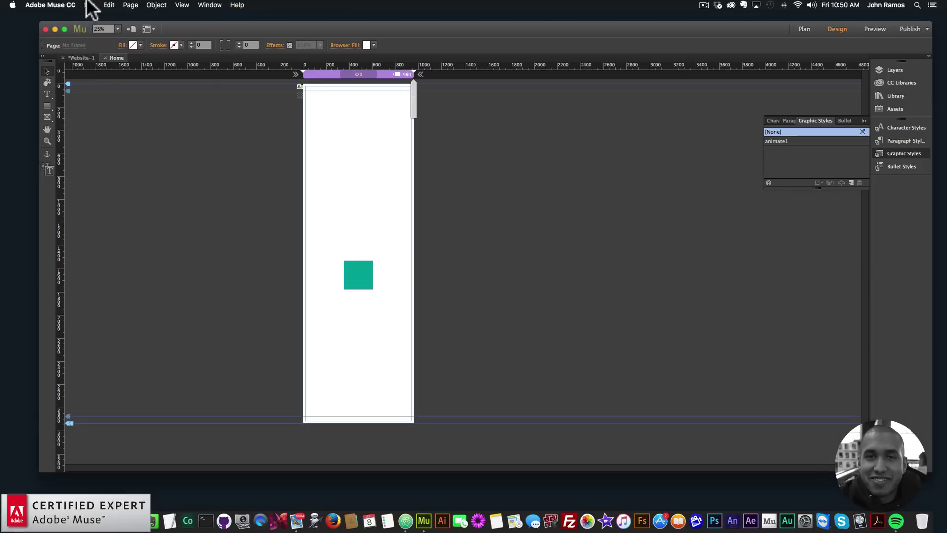
{"action": "left_click", "coordinate": [89, 5]}
{"action": "left_click", "coordinate": [134, 150]}
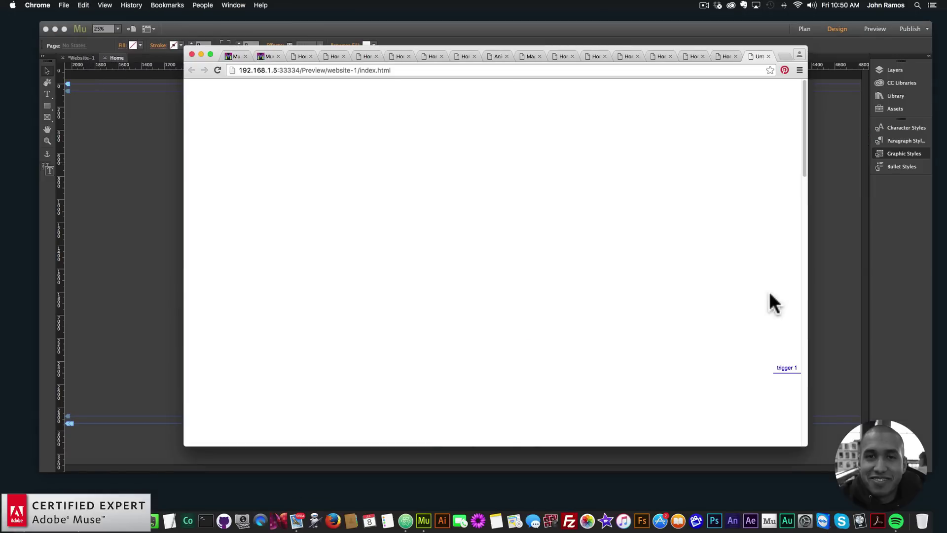
Step: Set On Scroll Offset From Top to 0.8 and preview it in Chrome
{"action": "left_click", "coordinate": [161, 154]}
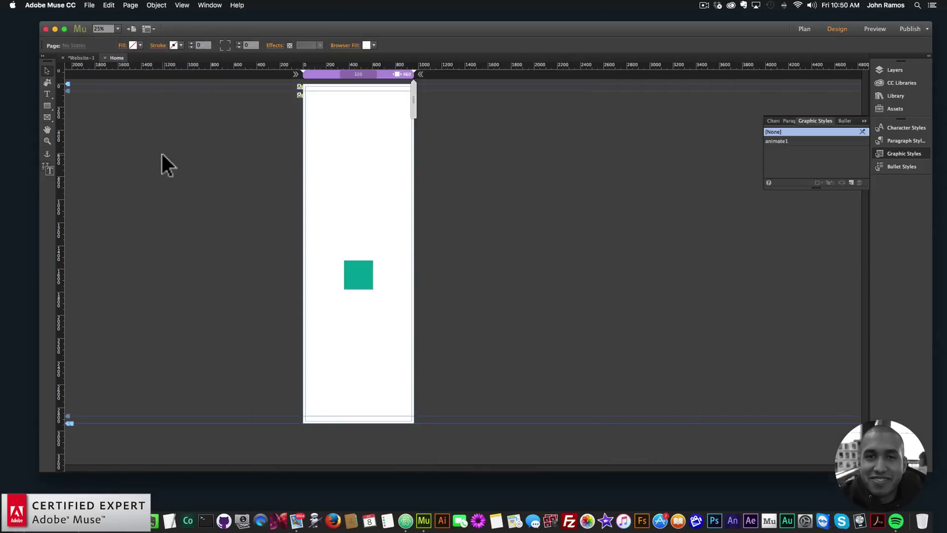
{"action": "left_click", "coordinate": [301, 92]}
{"action": "left_click", "coordinate": [311, 90]}
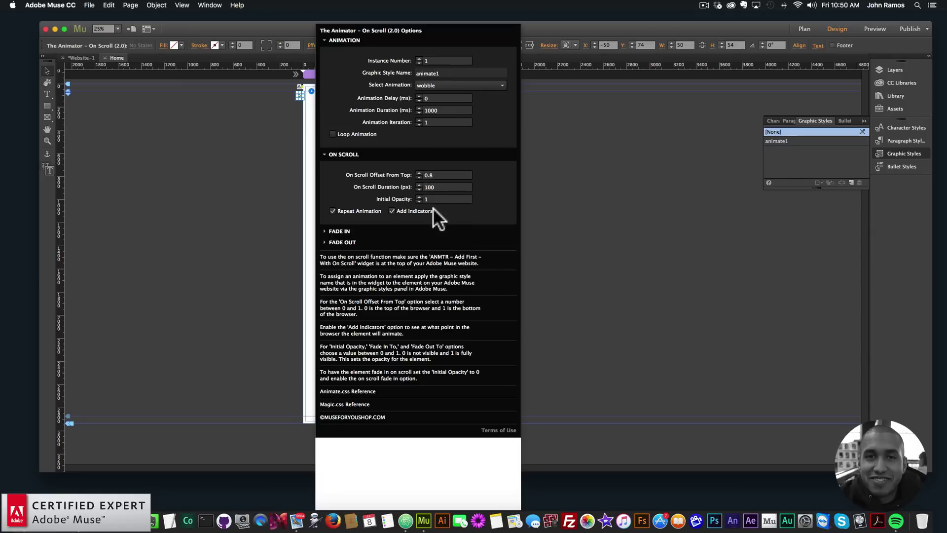
{"action": "double_click", "coordinate": [435, 175]}
{"action": "key", "text": "Return"}
{"action": "left_click", "coordinate": [87, 5]}
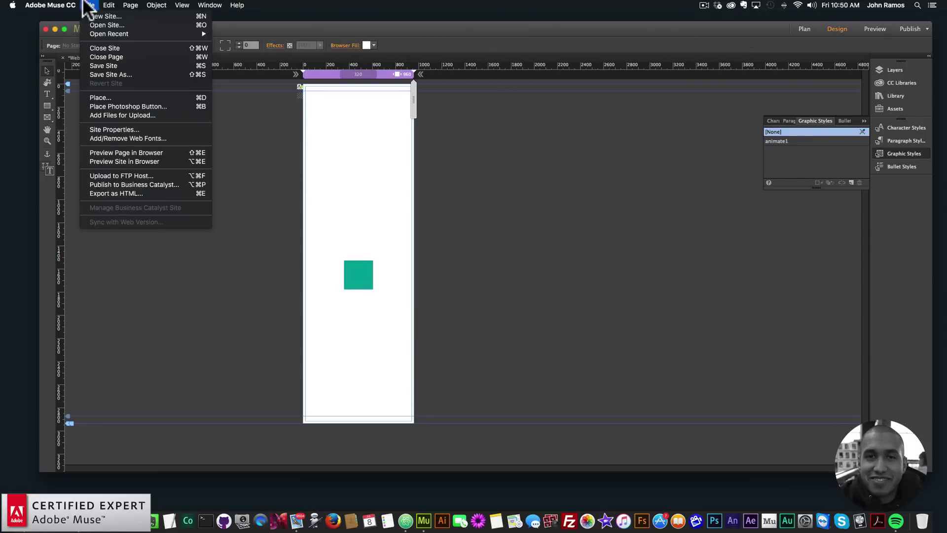
{"action": "left_click", "coordinate": [123, 154]}
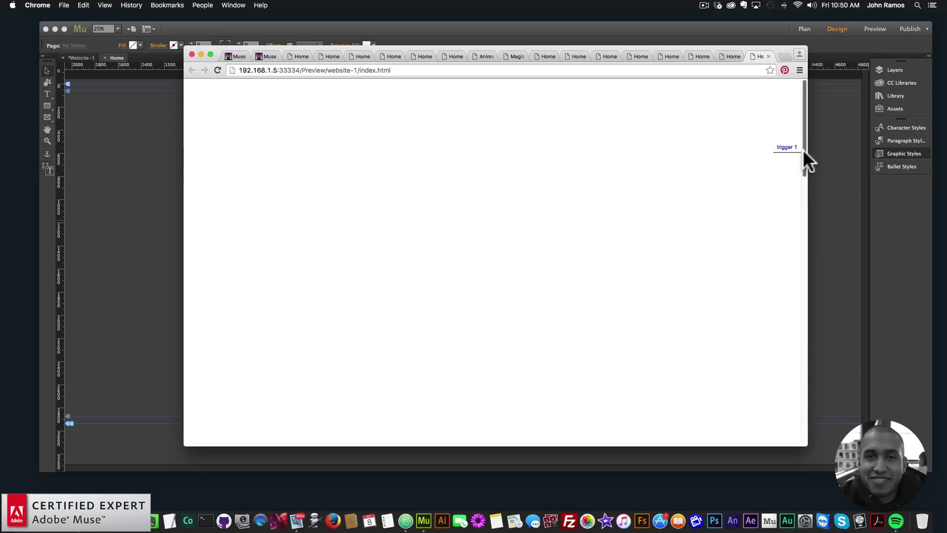
Step: Change the offset from top once more and check the result in the Chrome preview
{"action": "left_click", "coordinate": [148, 106]}
{"action": "left_click", "coordinate": [305, 88]}
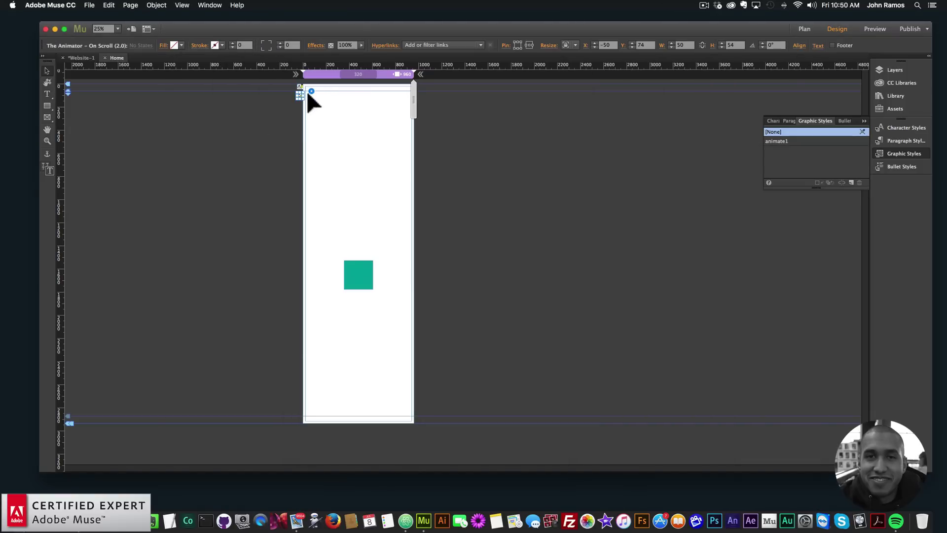
{"action": "left_click", "coordinate": [311, 90]}
{"action": "double_click", "coordinate": [438, 186]}
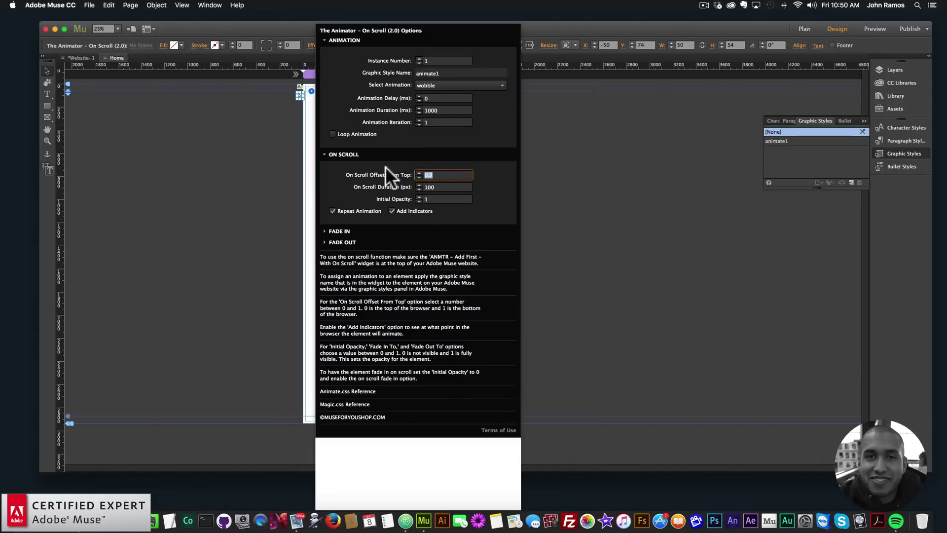
{"action": "key", "text": "Return"}
{"action": "left_click", "coordinate": [85, 6]}
{"action": "left_click", "coordinate": [122, 152]}
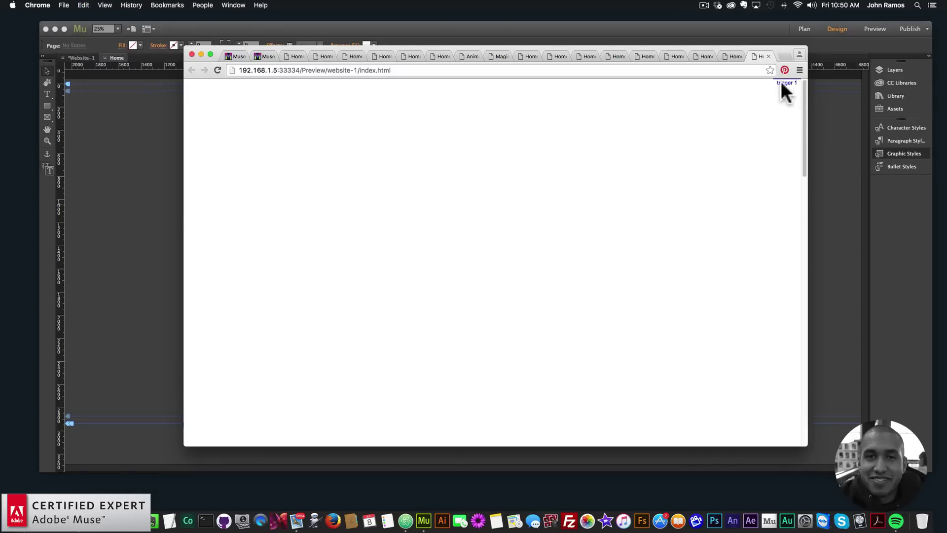
Step: Set the offset from top to 1 and preview it in Chrome
{"action": "left_click", "coordinate": [164, 187]}
{"action": "left_click", "coordinate": [299, 93]}
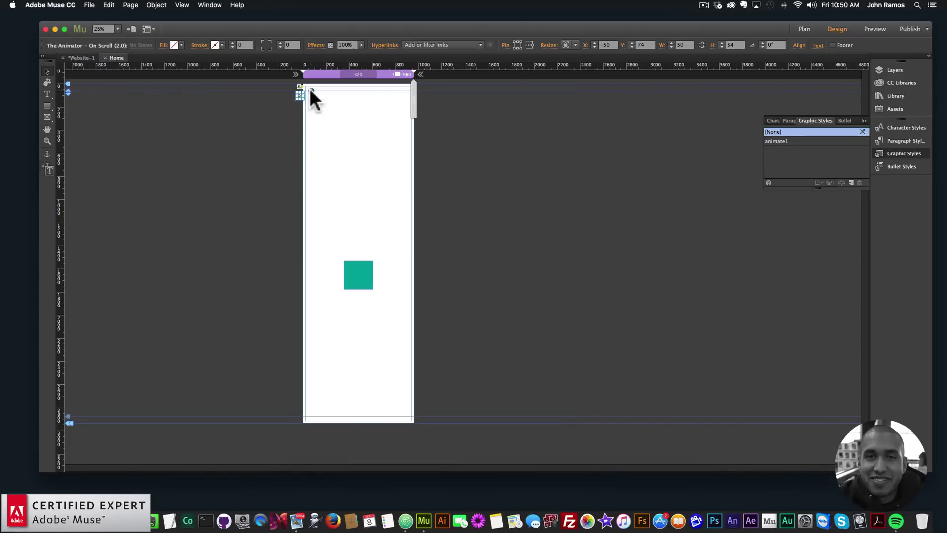
{"action": "left_click", "coordinate": [310, 91]}
{"action": "key", "text": "super+i"}
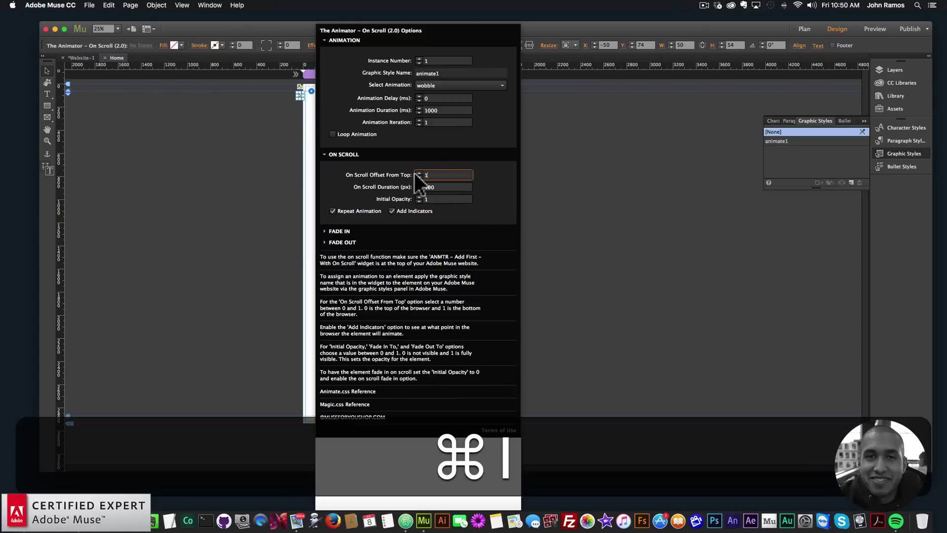
{"action": "key", "text": "Return"}
{"action": "left_click", "coordinate": [89, 5]}
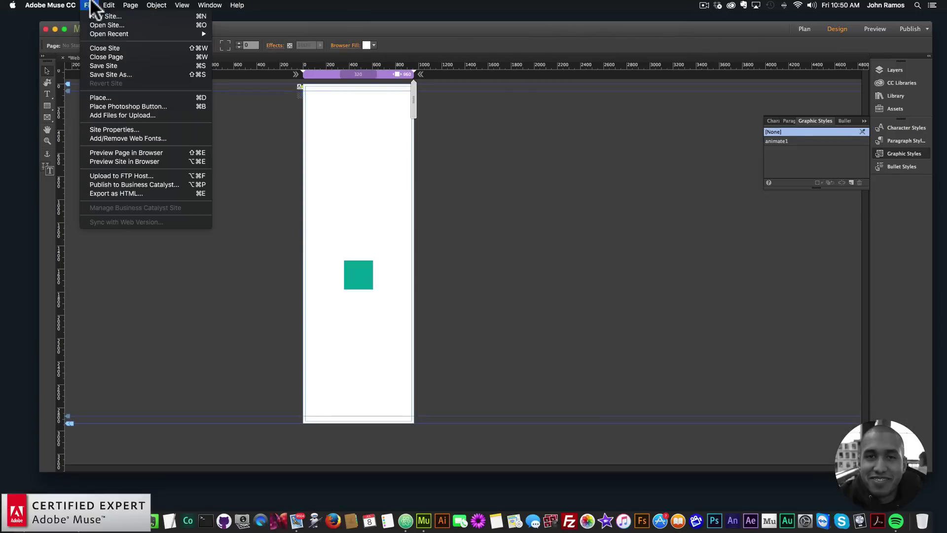
{"action": "left_click", "coordinate": [128, 153]}
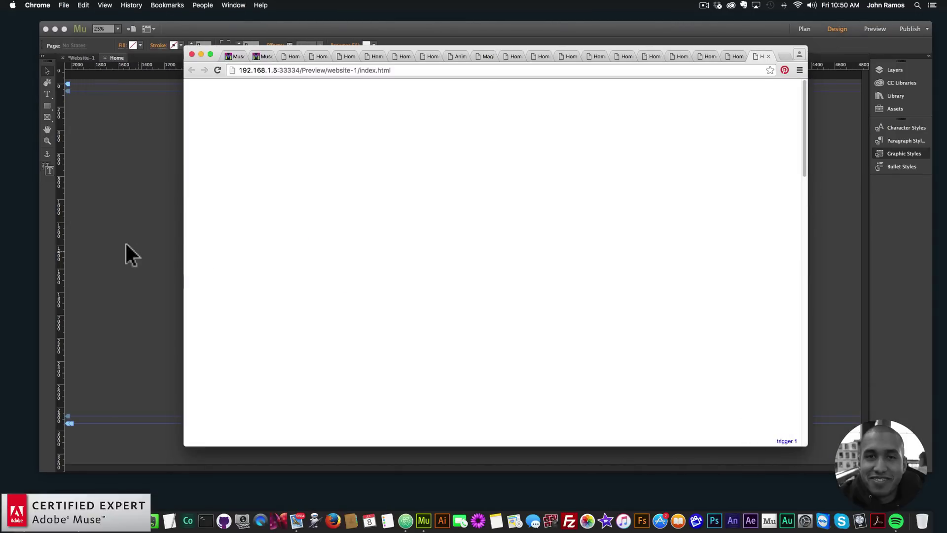
Step: Settle on an offset from top of 0.6 and scroll through it in the Chrome preview
{"action": "left_click", "coordinate": [157, 193]}
{"action": "left_click", "coordinate": [298, 94]}
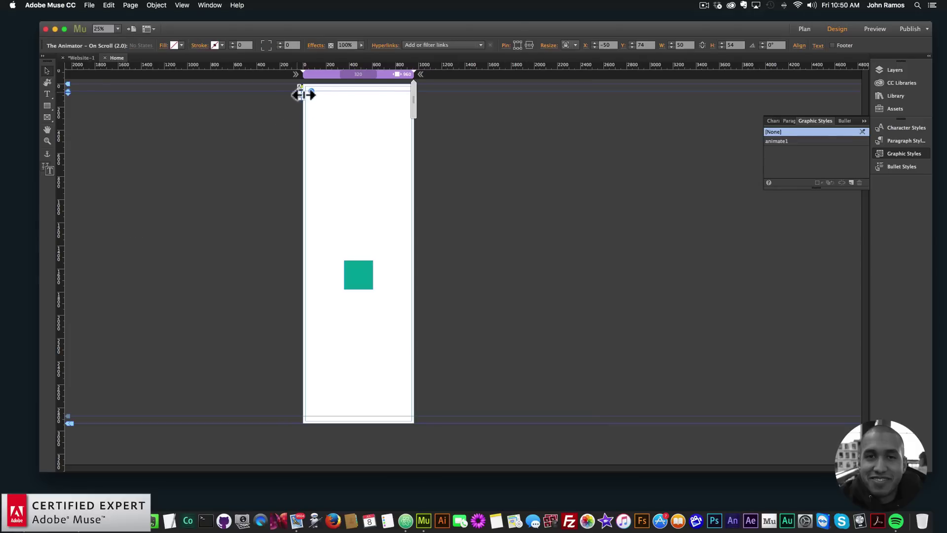
{"action": "left_click", "coordinate": [311, 91]}
{"action": "left_click", "coordinate": [449, 175]}
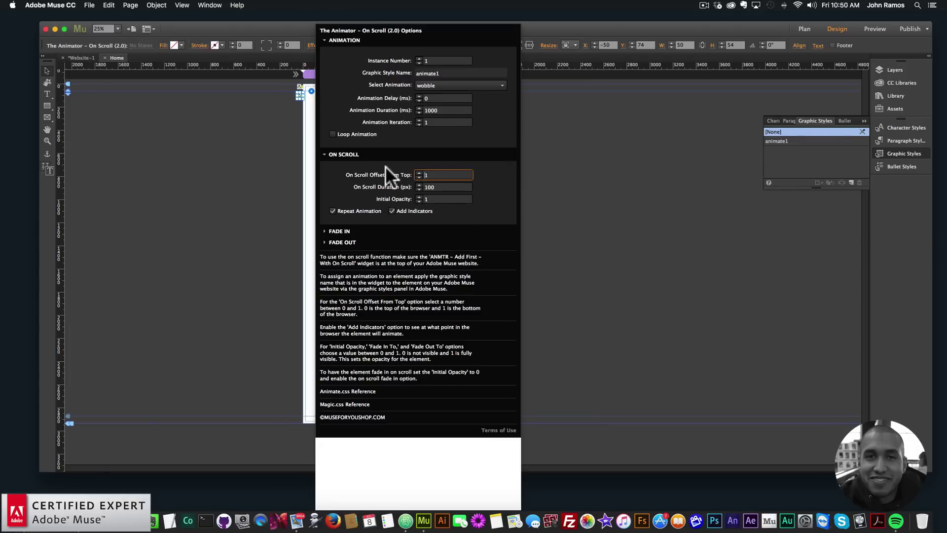
{"action": "type", "text": "0.6"}
{"action": "key", "text": "Return"}
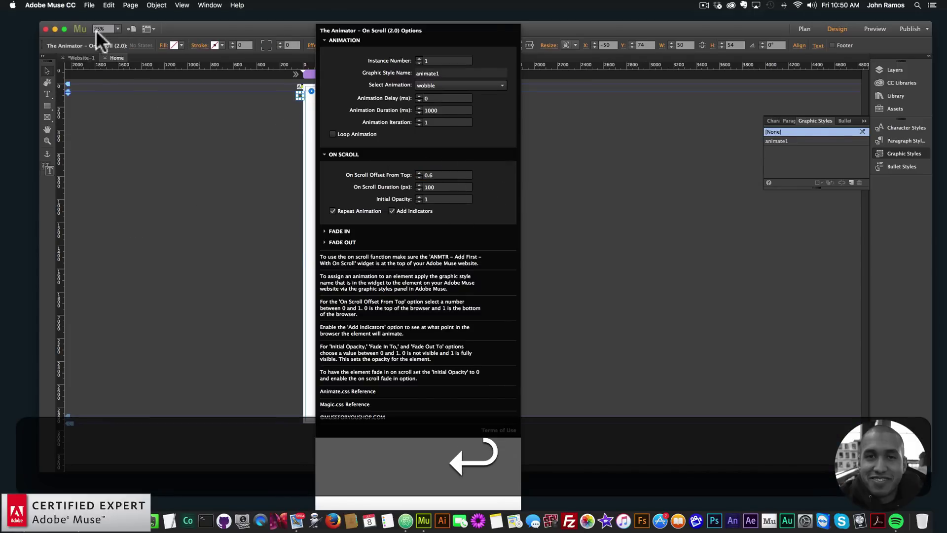
{"action": "left_click", "coordinate": [89, 5]}
{"action": "left_click", "coordinate": [114, 153]}
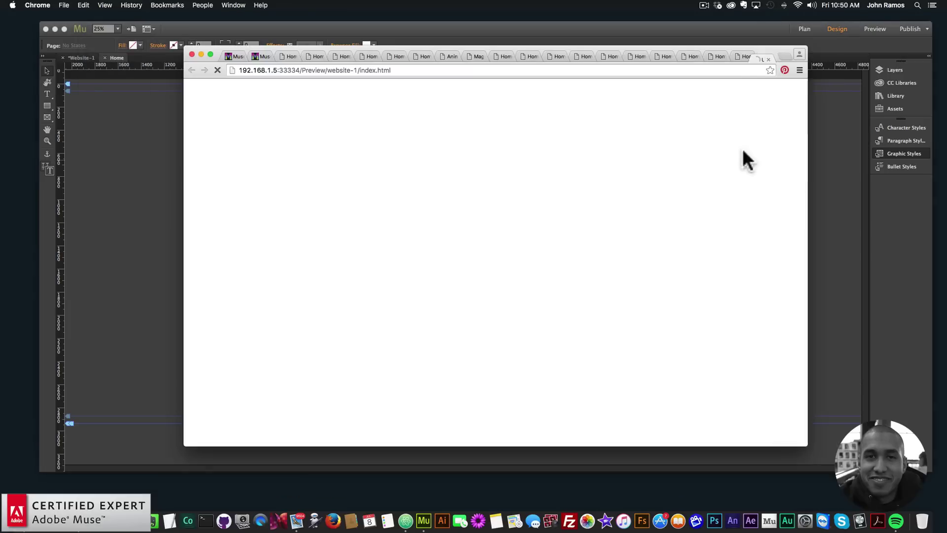
{"action": "left_click_drag", "start_coordinate": [798, 107], "coordinate": [802, 266]}
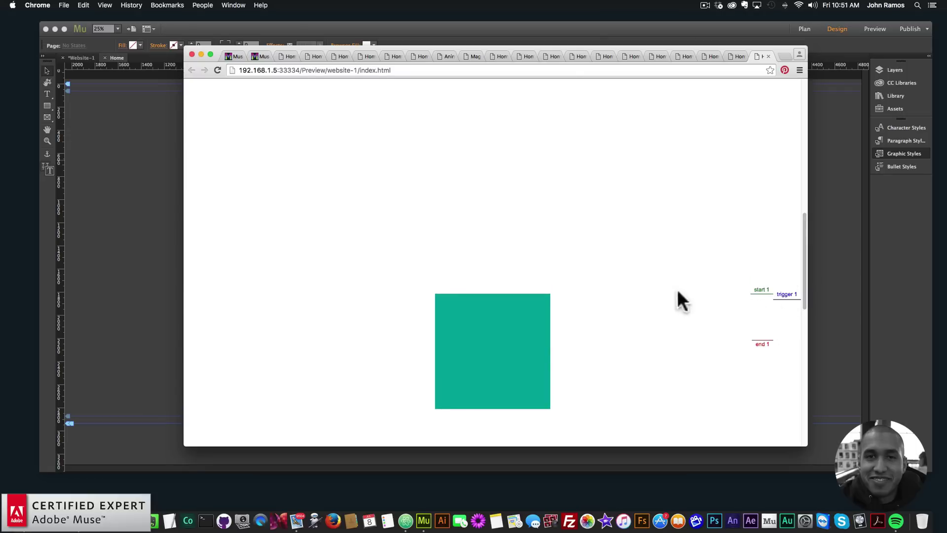
{"action": "left_click", "coordinate": [143, 193]}
{"action": "left_click", "coordinate": [309, 85]}
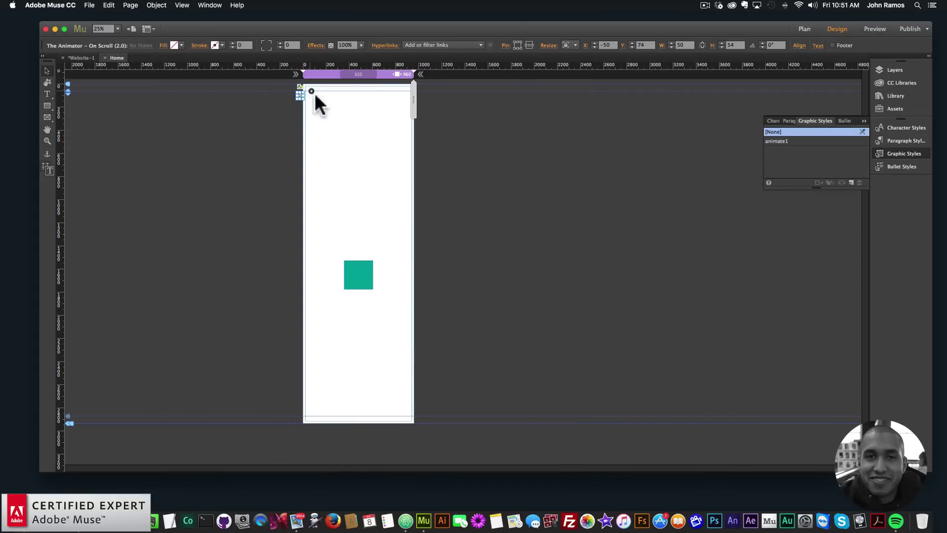
Step: Set the widget's On Scroll Duration back to 300 px
{"action": "left_click", "coordinate": [312, 90]}
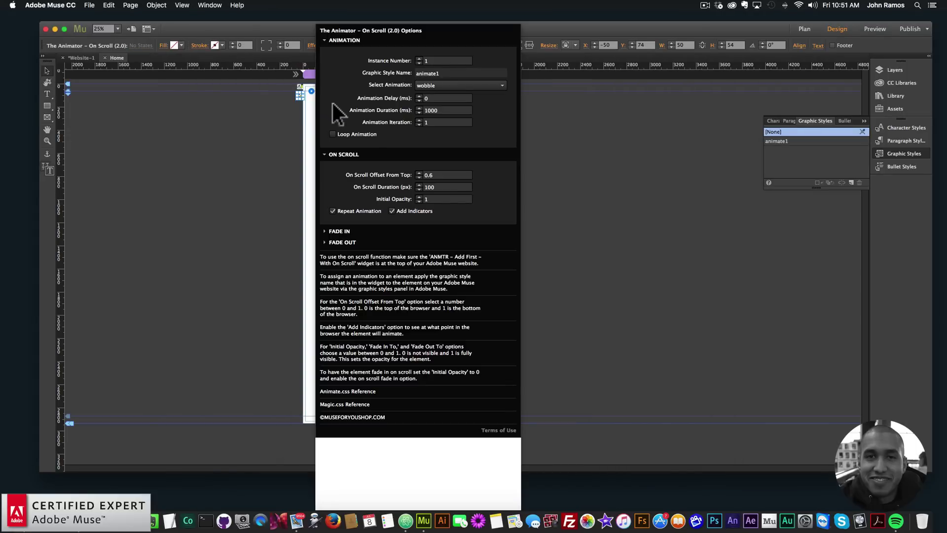
{"action": "double_click", "coordinate": [439, 188]}
{"action": "type", "text": "300"}
{"action": "key", "text": "Return"}
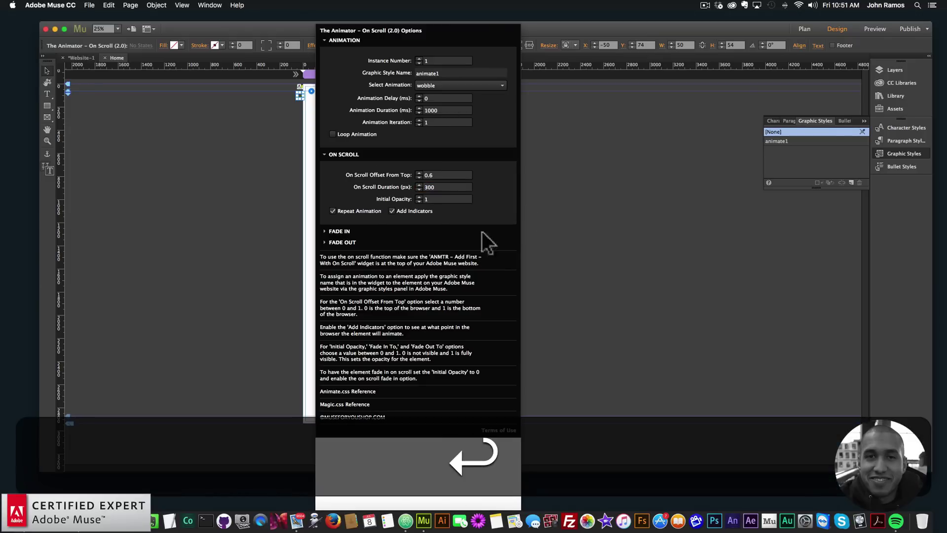
Step: Enable On Scroll Fade In with an Initial Opacity of 0
{"action": "left_click", "coordinate": [340, 230]}
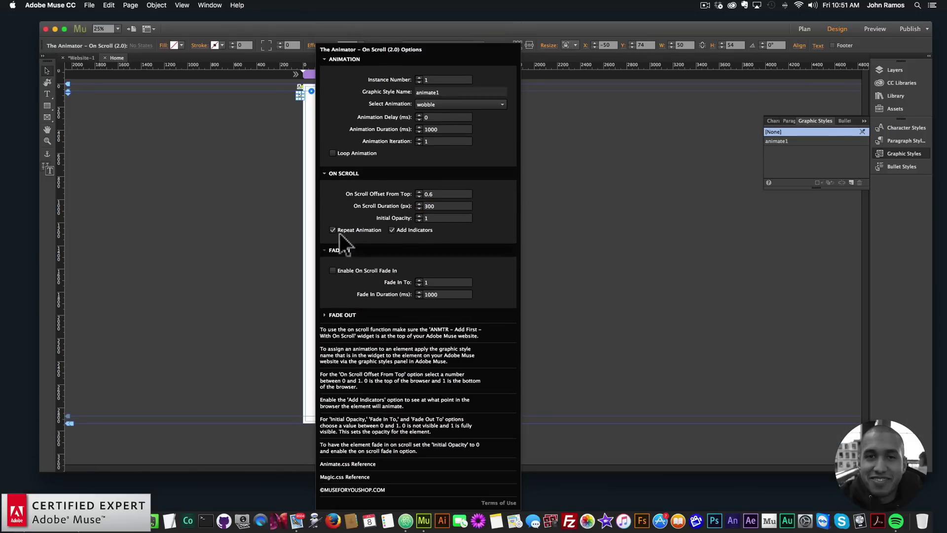
{"action": "left_click", "coordinate": [348, 316]}
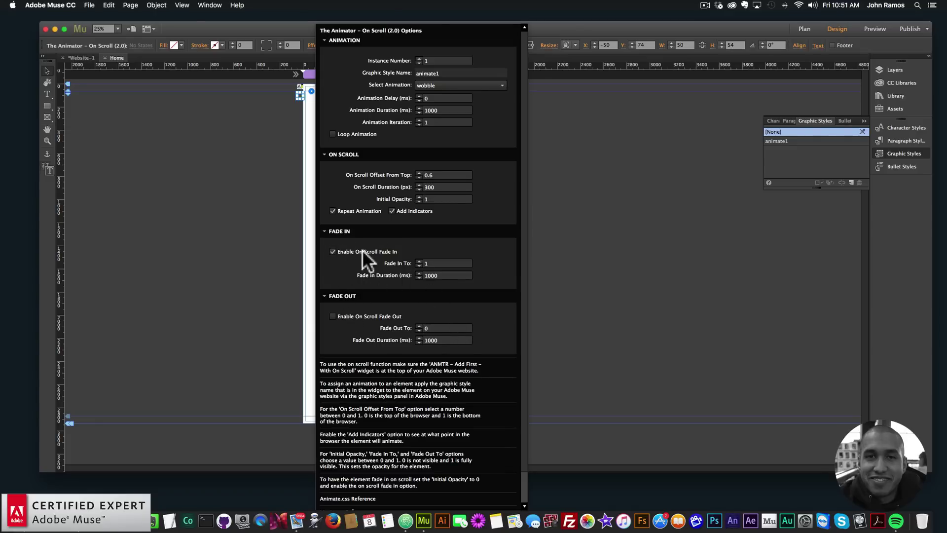
{"action": "double_click", "coordinate": [427, 198]}
{"action": "type", "text": "0"}
{"action": "key", "text": "Return"}
Step: Scroll through the fade-in in the Chrome preview, then return to Muse
{"action": "left_click", "coordinate": [244, 192]}
{"action": "left_click", "coordinate": [95, 4]}
{"action": "left_click", "coordinate": [117, 149]}
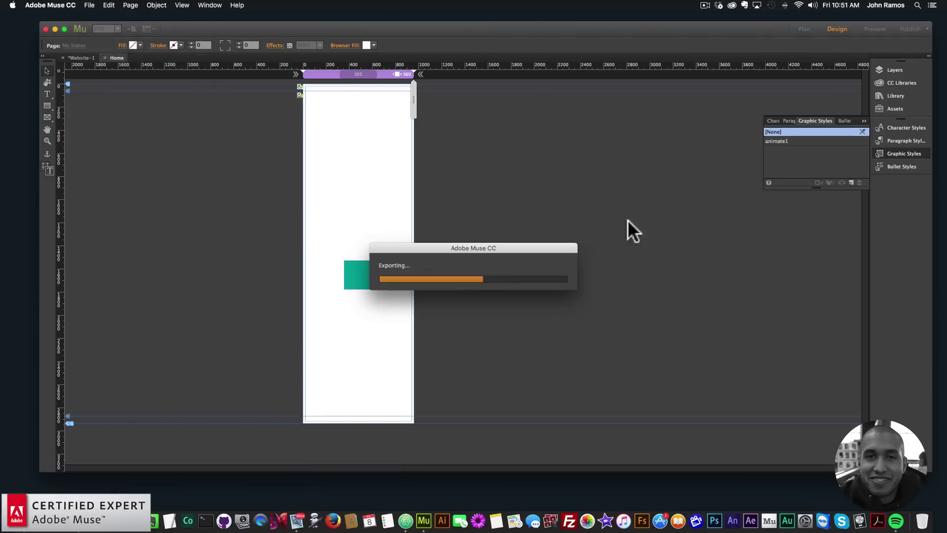
{"action": "left_click_drag", "start_coordinate": [804, 110], "coordinate": [797, 267]}
{"action": "scroll", "coordinate": [797, 266], "scroll_direction": "up", "scroll_amount": 2}
{"action": "left_click", "coordinate": [148, 239]}
{"action": "left_click", "coordinate": [302, 97]}
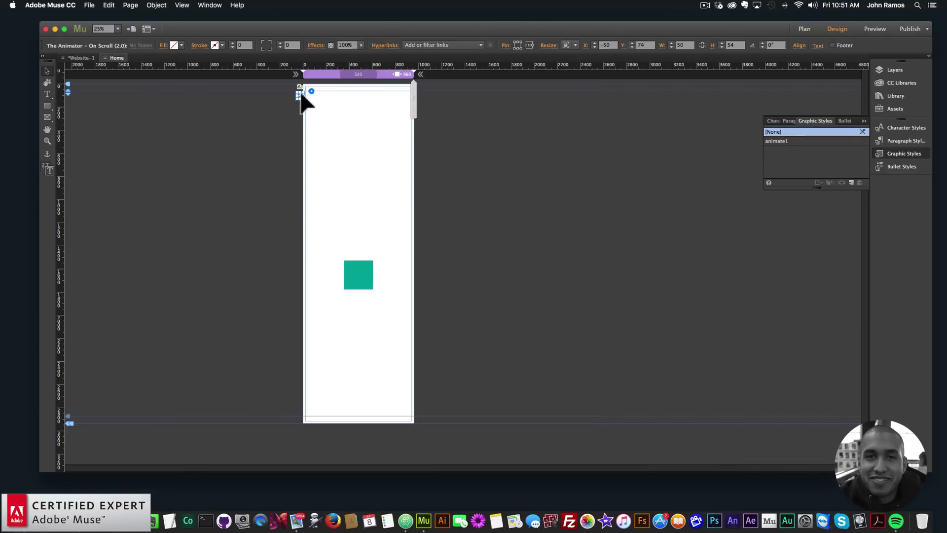
Step: Enable On Scroll Fade Out, fading to 0 over 1000 ms, and preview the page in Chrome
{"action": "left_click", "coordinate": [310, 91]}
{"action": "left_click", "coordinate": [341, 241]}
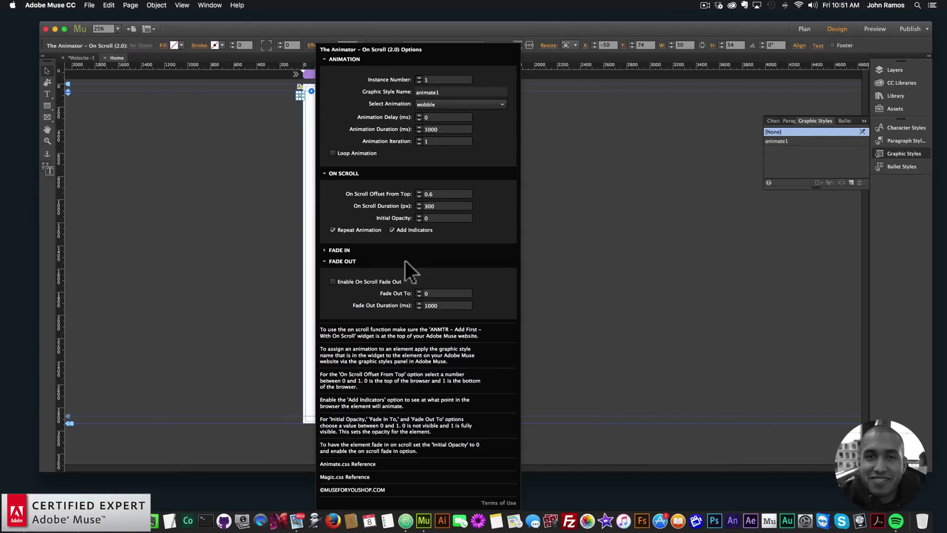
{"action": "left_click", "coordinate": [333, 281]}
{"action": "left_click", "coordinate": [266, 163]}
{"action": "left_click", "coordinate": [89, 5]}
{"action": "left_click", "coordinate": [117, 150]}
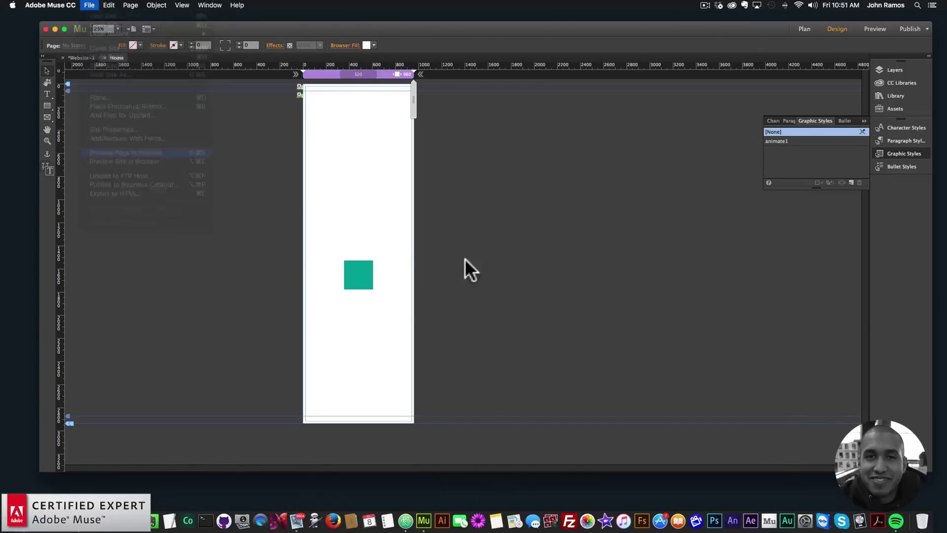
{"action": "mouse_move", "coordinate": [803, 108]}
{"action": "left_mouse_down"}
{"action": "mouse_move", "coordinate": [801, 313]}
{"action": "mouse_move", "coordinate": [797, 207]}
{"action": "mouse_move", "coordinate": [792, 253]}
{"action": "mouse_move", "coordinate": [799, 219]}
{"action": "mouse_move", "coordinate": [798, 290]}
{"action": "mouse_move", "coordinate": [799, 195]}
{"action": "mouse_move", "coordinate": [805, 279]}
{"action": "mouse_move", "coordinate": [803, 240]}
{"action": "left_mouse_up"}
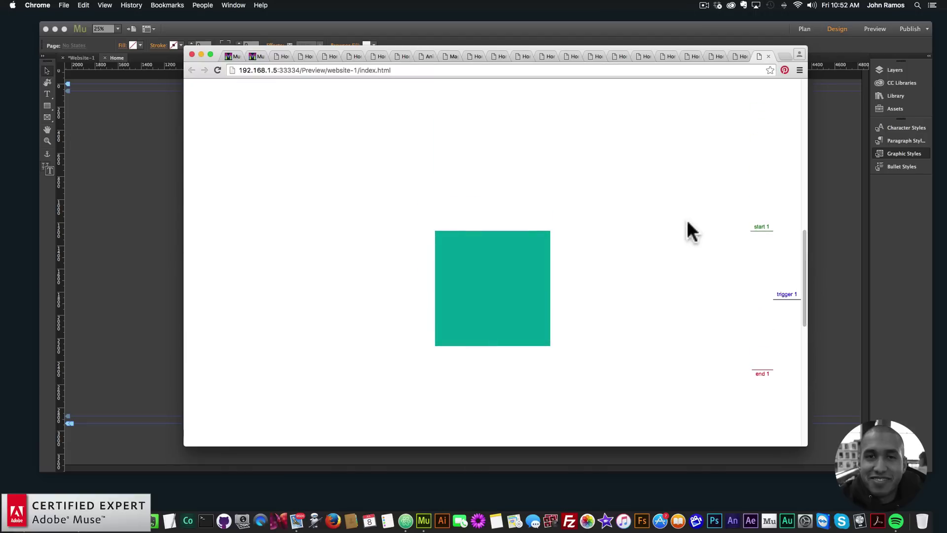
{"action": "left_click", "coordinate": [148, 186]}
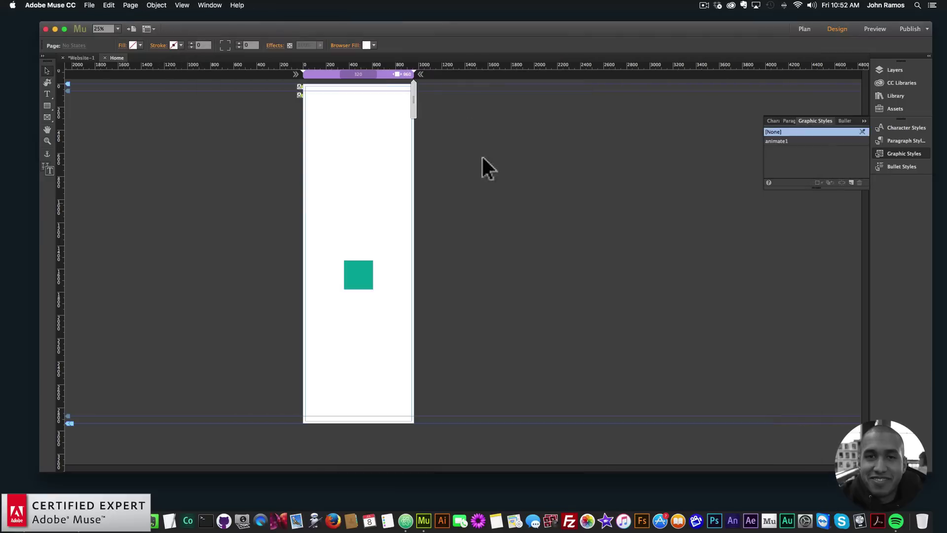
Step: Add breakpoints at 808 px and 676 px
{"action": "right_click", "coordinate": [395, 72]}
{"action": "left_click", "coordinate": [403, 77]}
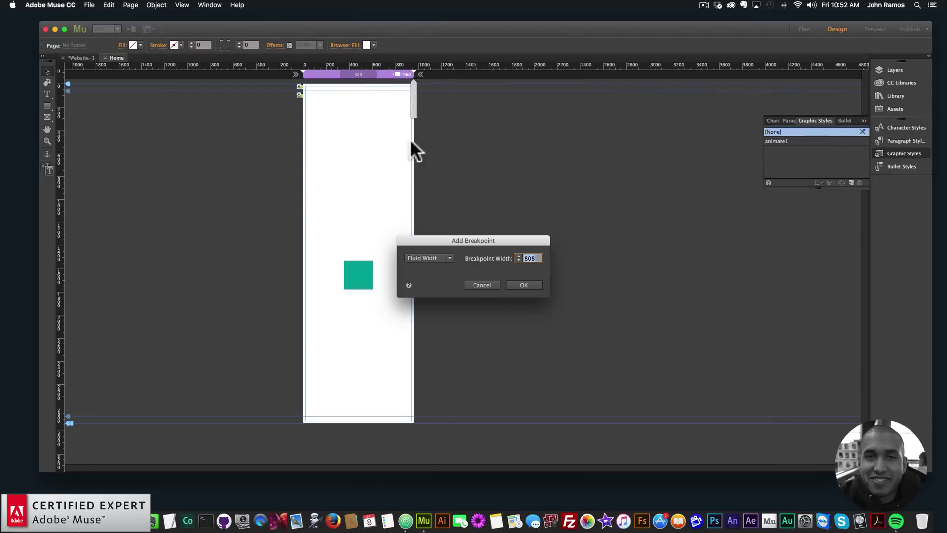
{"action": "left_click", "coordinate": [522, 286]}
{"action": "right_click", "coordinate": [394, 74]}
{"action": "left_click", "coordinate": [399, 77]}
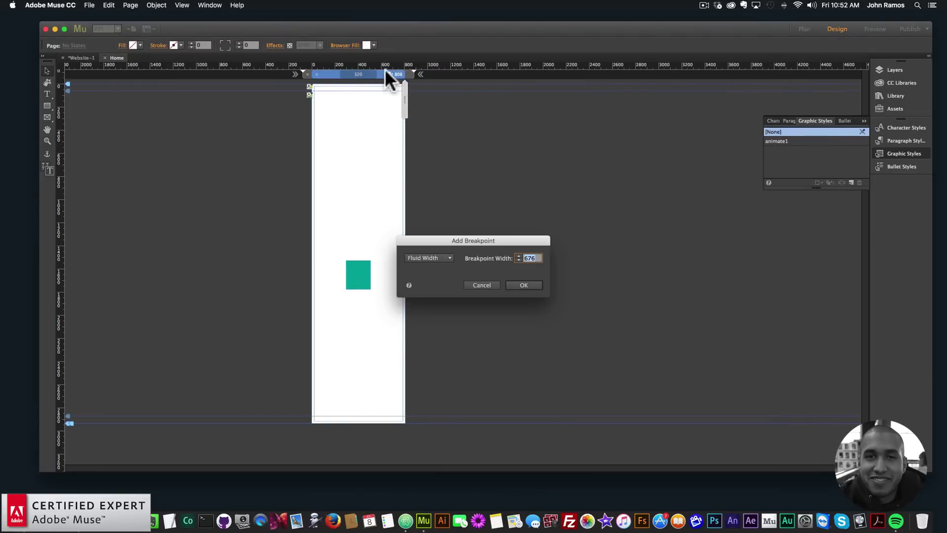
{"action": "left_click", "coordinate": [523, 285]}
Step: Add two narrower breakpoints down to 527 px and preview the page in Chrome
{"action": "right_click", "coordinate": [386, 75]}
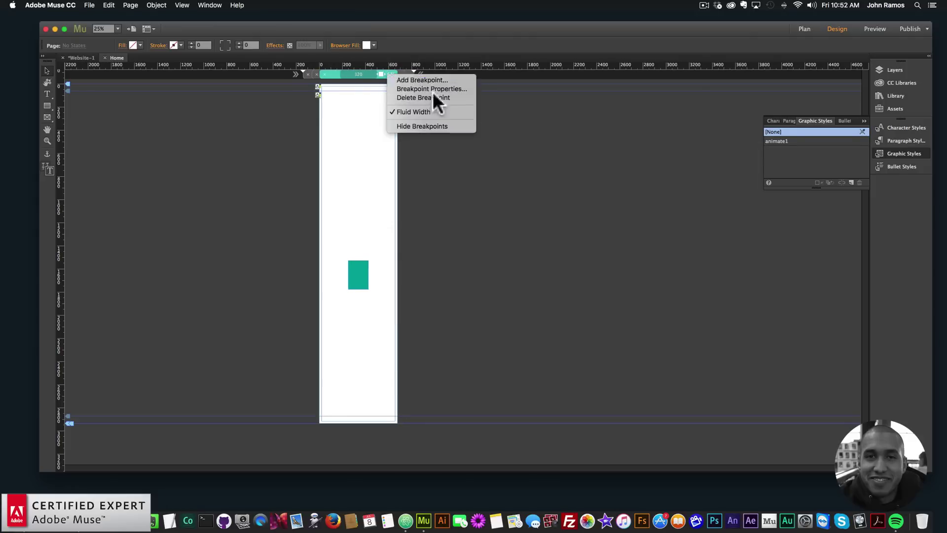
{"action": "left_click", "coordinate": [419, 80]}
{"action": "left_click", "coordinate": [523, 285]}
{"action": "right_click", "coordinate": [384, 73]}
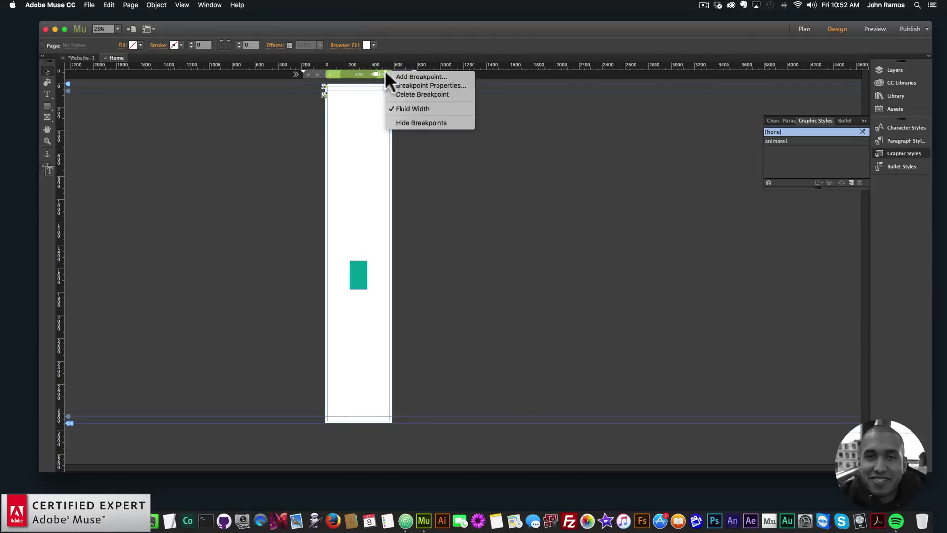
{"action": "left_click", "coordinate": [421, 78]}
{"action": "left_click", "coordinate": [522, 285]}
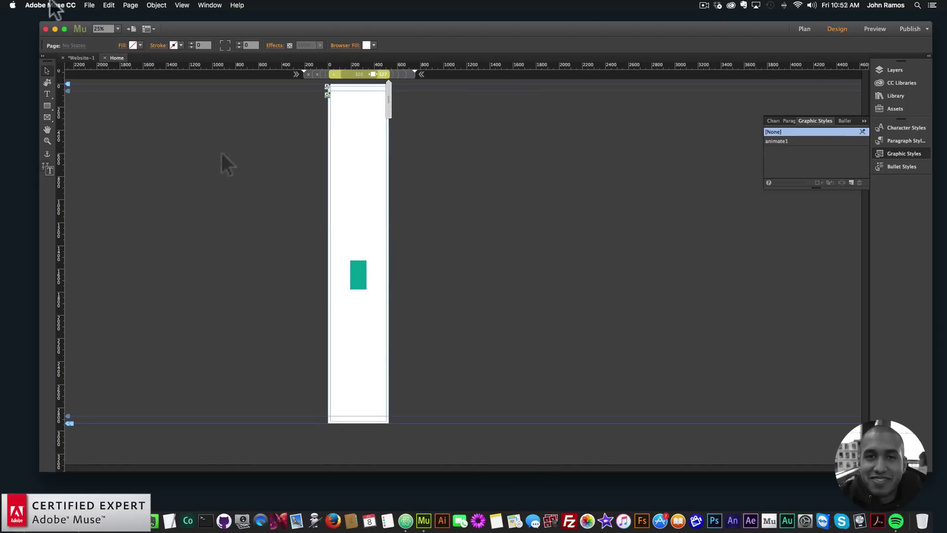
{"action": "left_click", "coordinate": [88, 6]}
{"action": "left_click", "coordinate": [120, 151]}
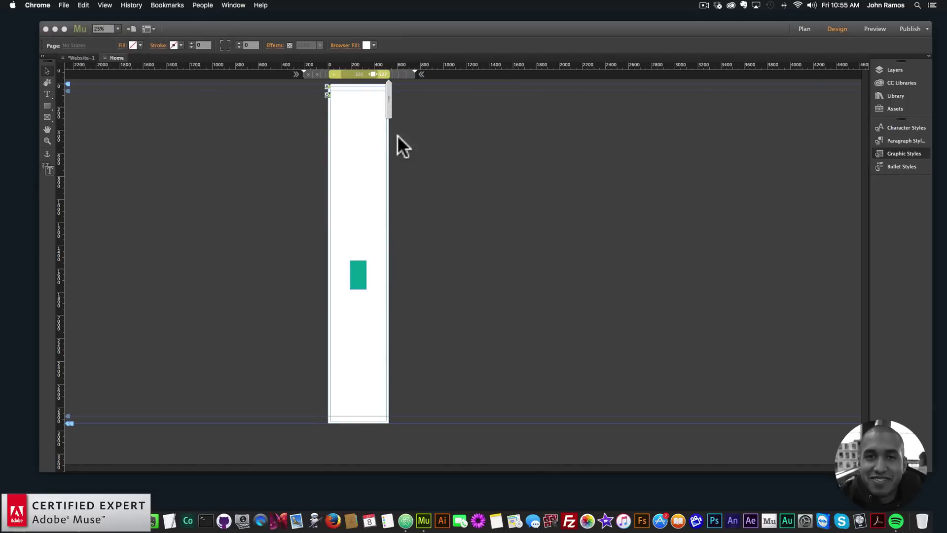
Step: Narrow the Chrome preview to phone width, scroll it, and close it
{"action": "left_click_drag", "start_coordinate": [822, 186], "coordinate": [368, 193]}
{"action": "left_click_drag", "start_coordinate": [364, 128], "coordinate": [365, 276]}
{"action": "left_click", "coordinate": [192, 54]}
Step: Back in Muse, select the on-scroll widget and then the teal rectangle
{"action": "left_click", "coordinate": [323, 92]}
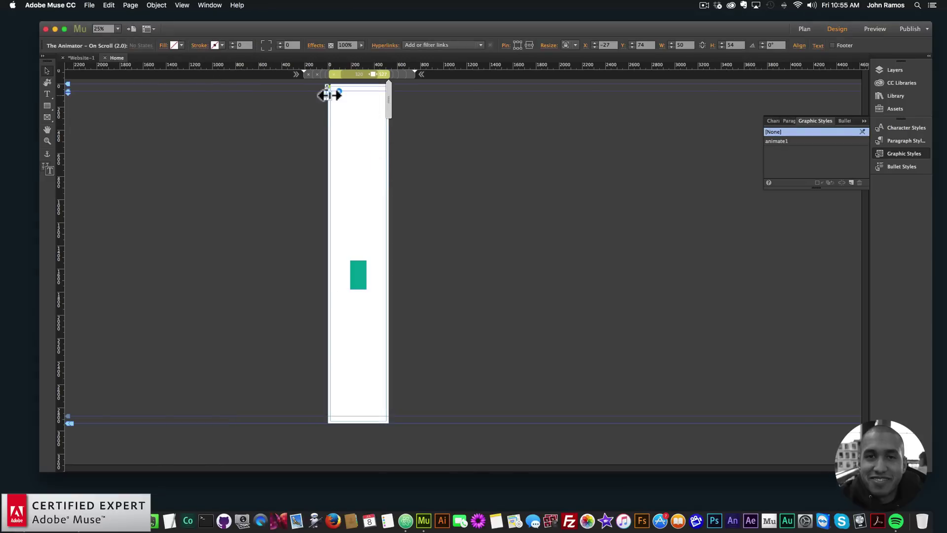
{"action": "left_click", "coordinate": [338, 89]}
{"action": "left_click", "coordinate": [293, 158]}
{"action": "left_click_drag", "start_coordinate": [292, 158], "coordinate": [329, 104]}
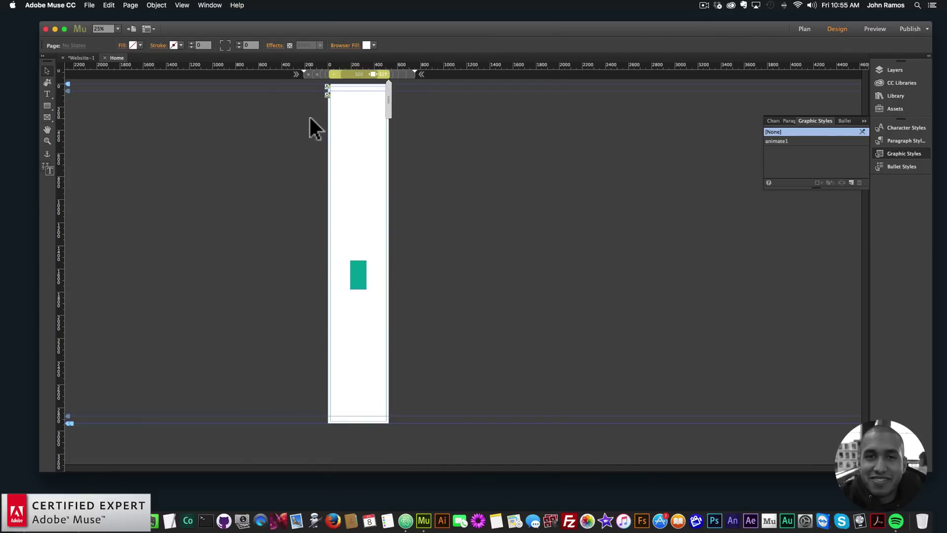
{"action": "left_click", "coordinate": [328, 91]}
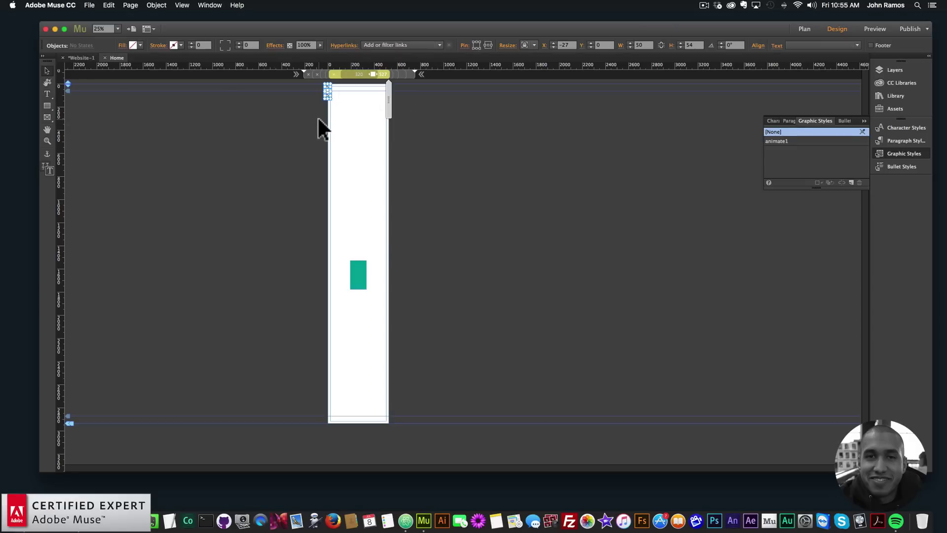
{"action": "left_click", "coordinate": [354, 273]}
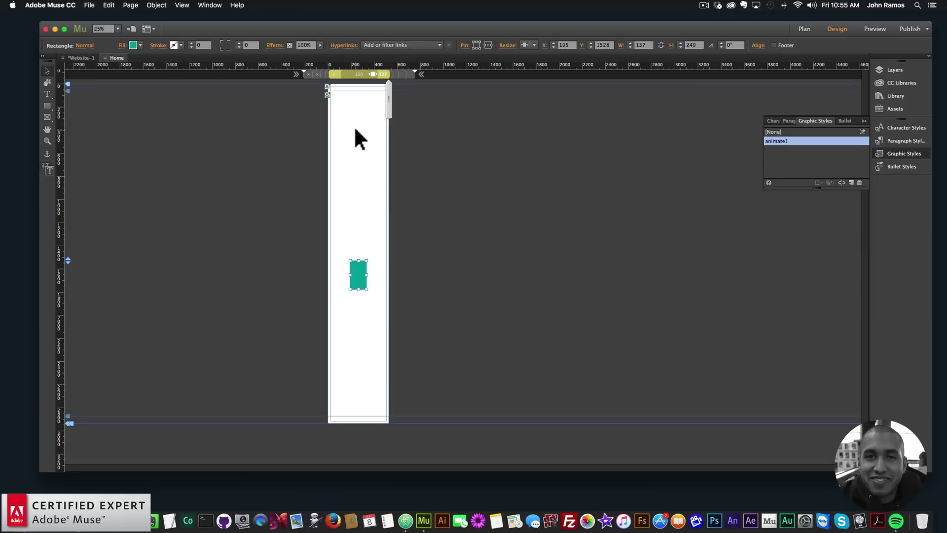
Step: Compare the wider breakpoint layout, then switch to the 320 px breakpoint and select the widget
{"action": "left_click", "coordinate": [409, 73]}
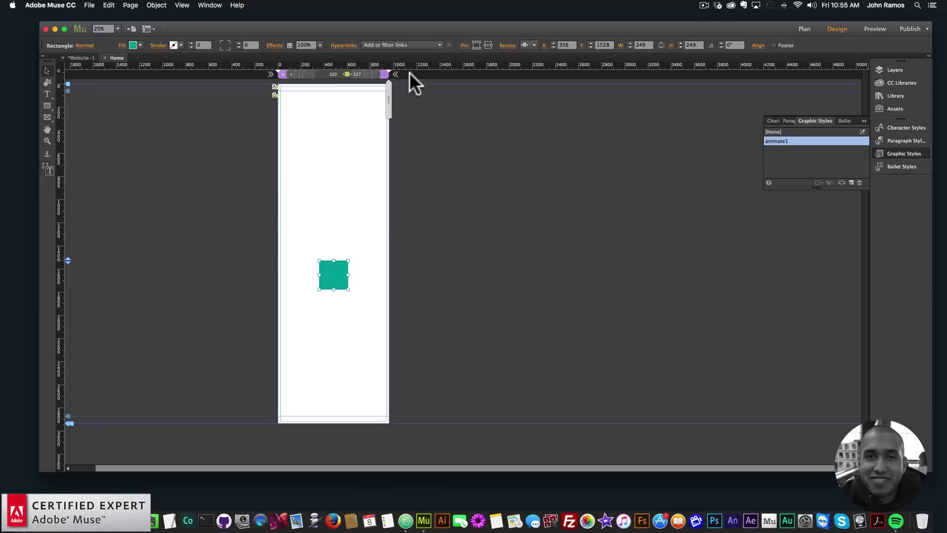
{"action": "left_click", "coordinate": [273, 104]}
{"action": "left_click", "coordinate": [355, 74]}
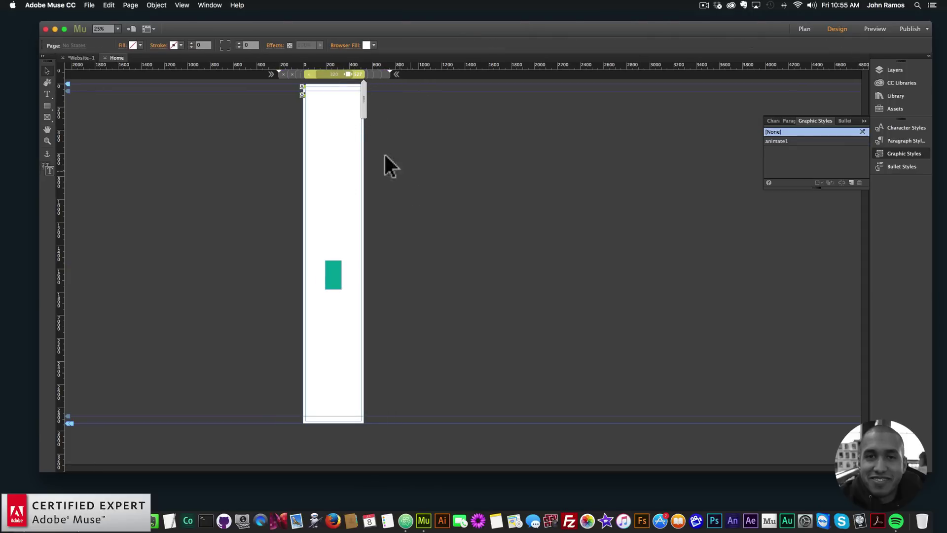
{"action": "left_click", "coordinate": [302, 93]}
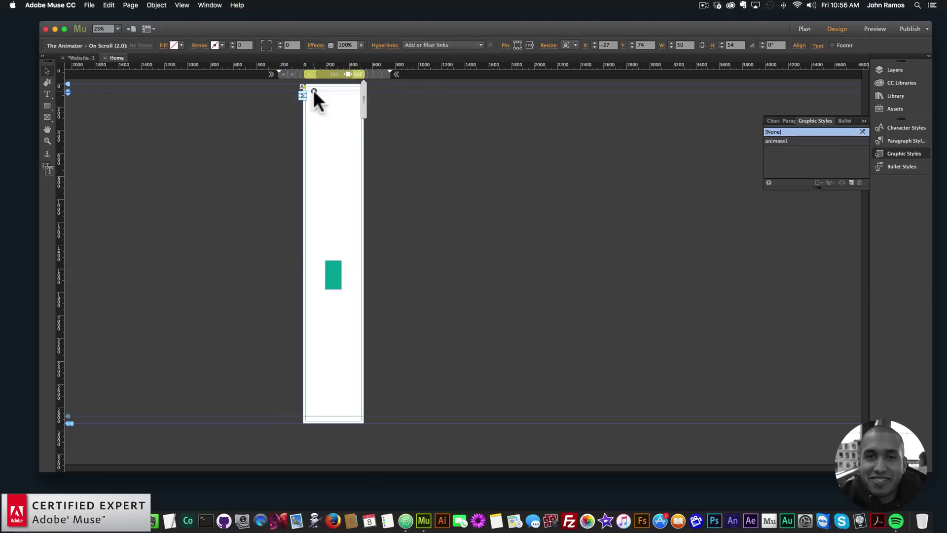
Step: Change the widget's On Scroll Duration from 200 to 300 px at the 320 px breakpoint
{"action": "left_click", "coordinate": [314, 90]}
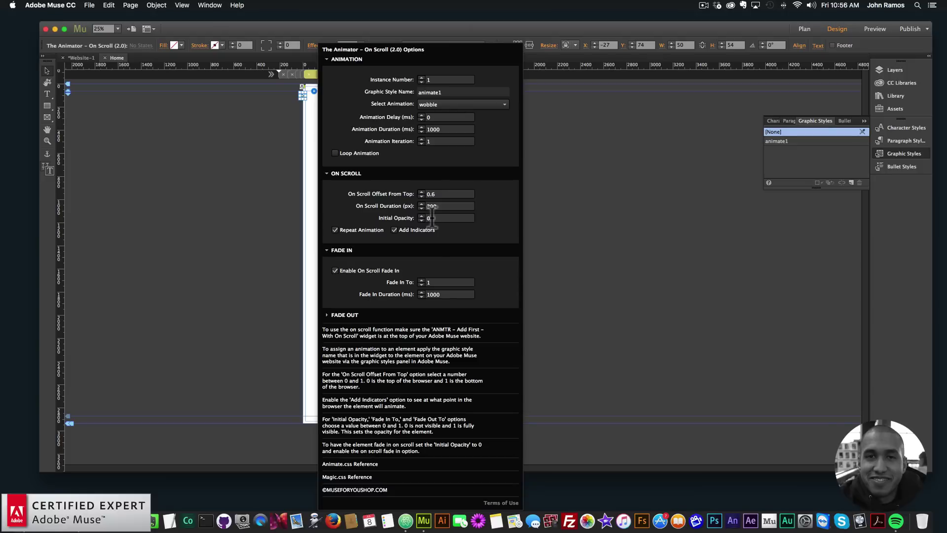
{"action": "type", "text": "300"}
{"action": "left_click", "coordinate": [523, 233]}
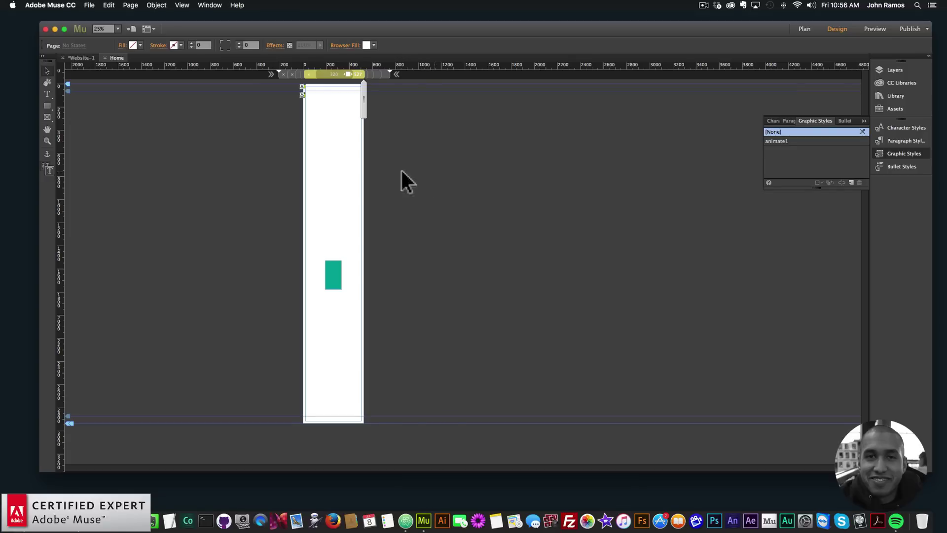
Step: Open a new, widened Chrome window and go to museforyoushop.com
{"action": "left_click", "coordinate": [63, 518]}
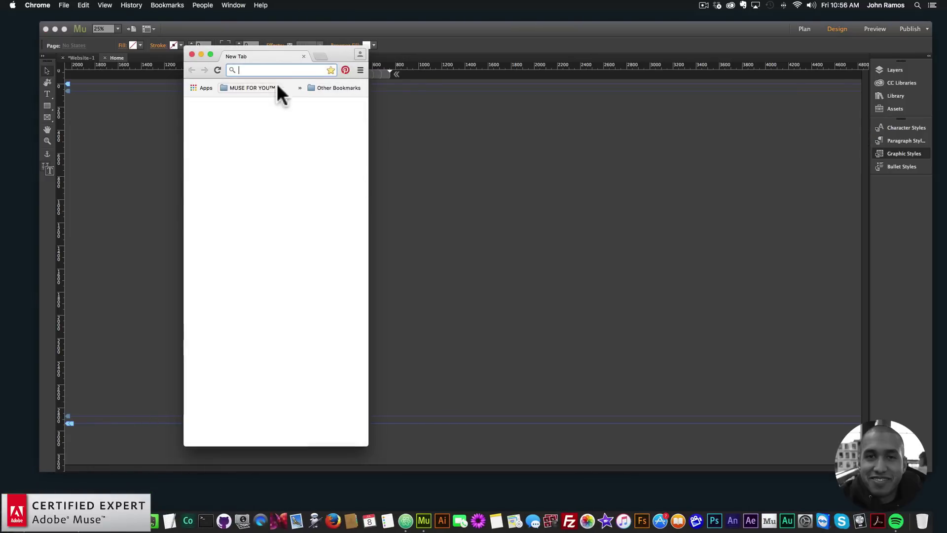
{"action": "left_click_drag", "start_coordinate": [368, 123], "coordinate": [764, 156]}
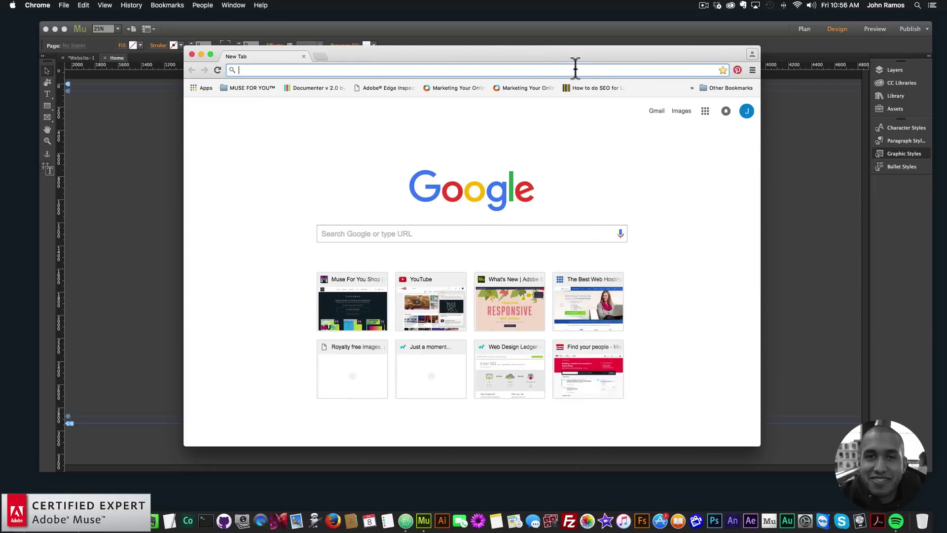
{"action": "type", "text": "museofryou"}
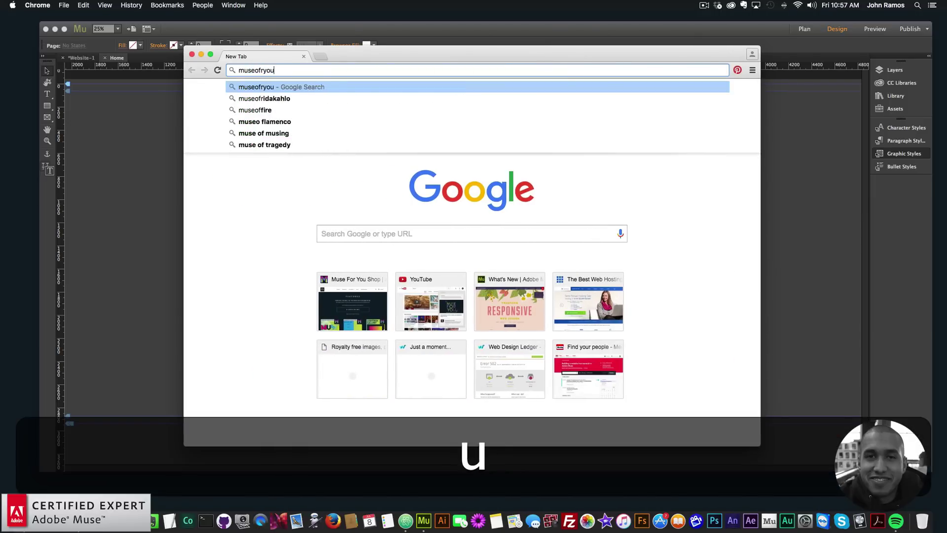
{"action": "key", "text": "BackSpace"}
{"action": "key", "text": "BackSpace"}
{"action": "key", "text": "BackSpace"}
{"action": "key", "text": "BackSpace"}
{"action": "key", "text": "BackSpace"}
{"action": "key", "text": "BackSpace"}
{"action": "type", "text": "foryoushop."}
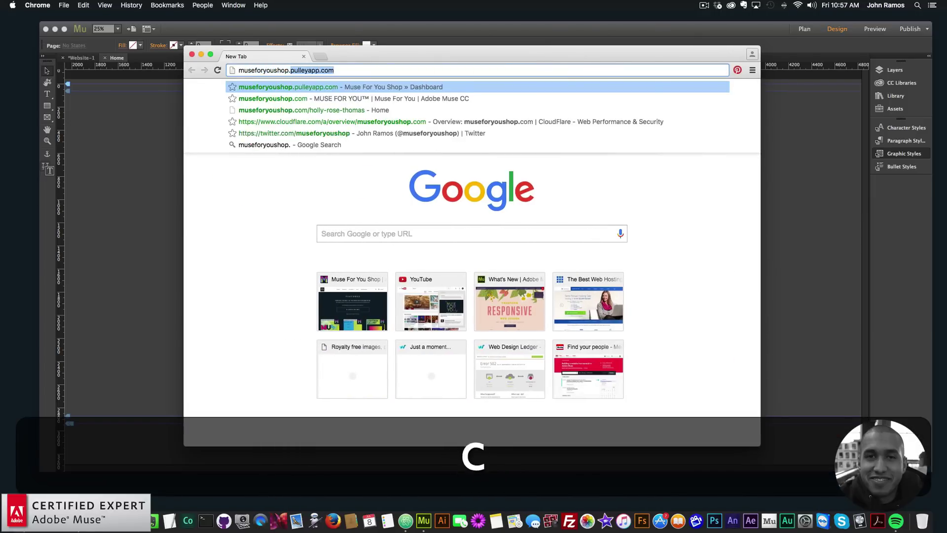
{"action": "type", "text": "c"}
{"action": "key", "text": "Return"}
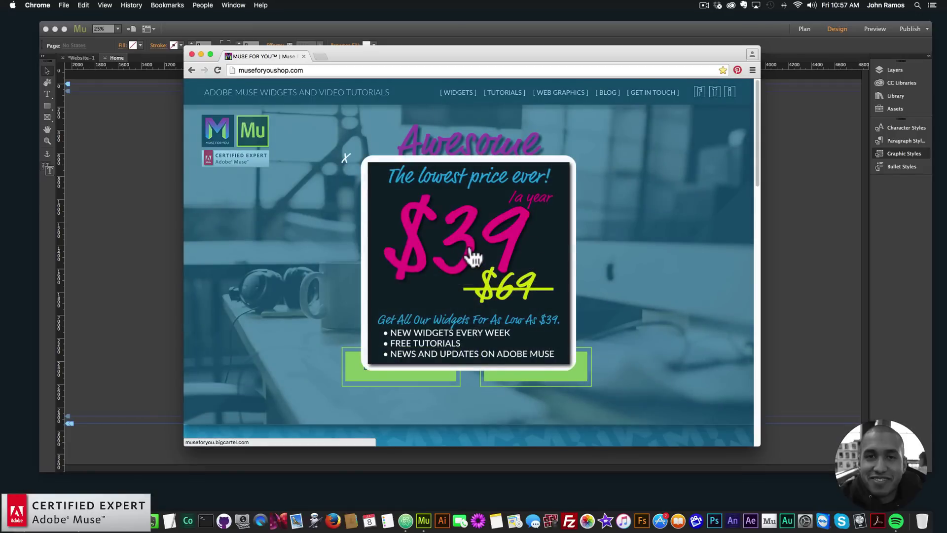
Step: Enter the widget store from the price offer and scroll down to The Animator Widget
{"action": "left_click", "coordinate": [471, 255]}
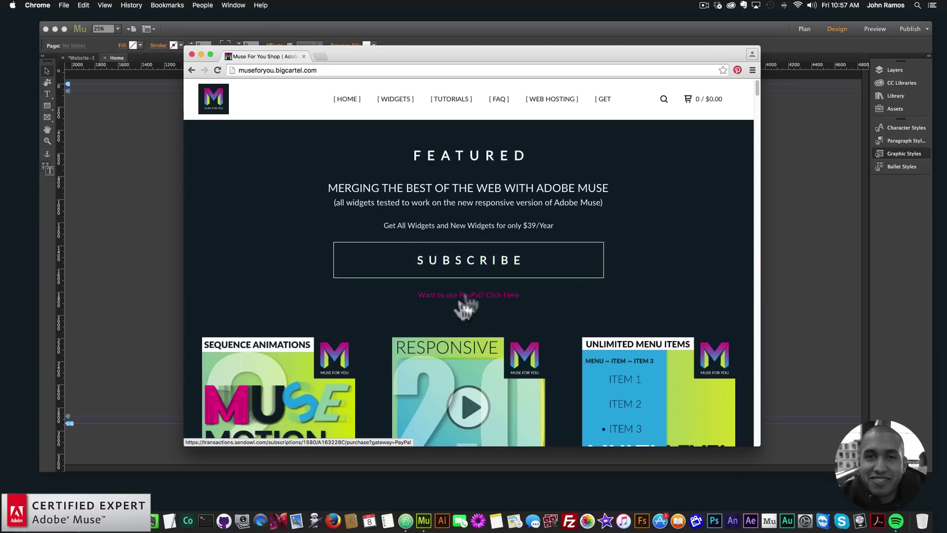
{"action": "scroll", "coordinate": [469, 303], "scroll_direction": "down", "scroll_amount": 5}
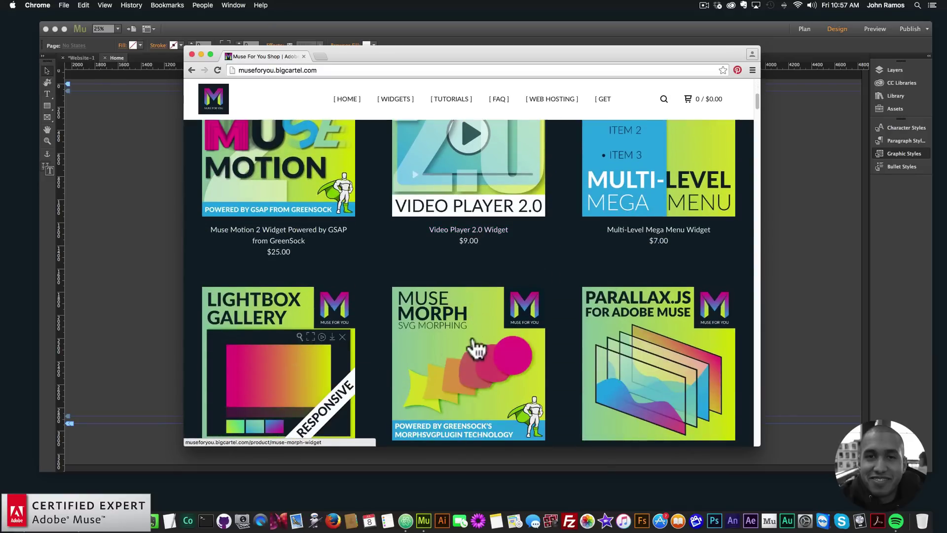
{"action": "scroll", "coordinate": [475, 350], "scroll_direction": "down", "scroll_amount": 2}
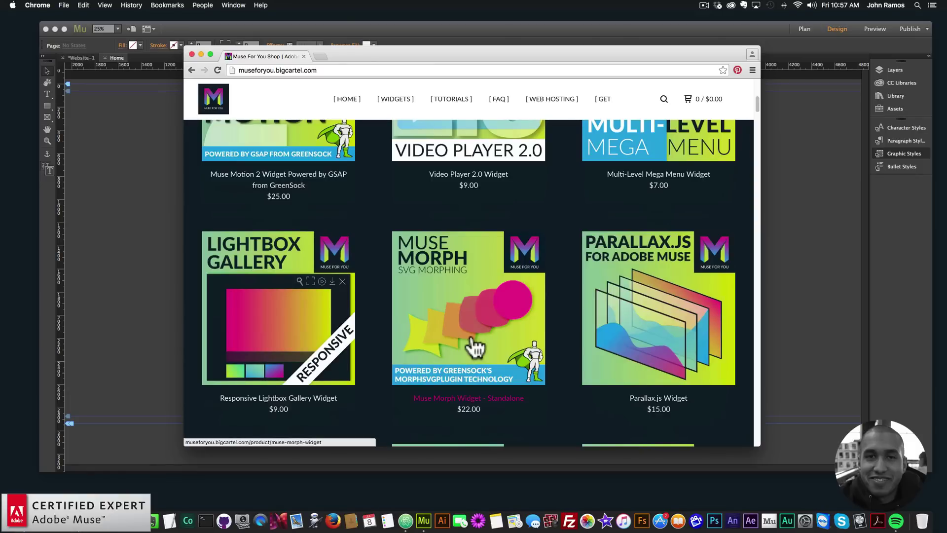
{"action": "scroll", "coordinate": [474, 348], "scroll_direction": "down", "scroll_amount": 10}
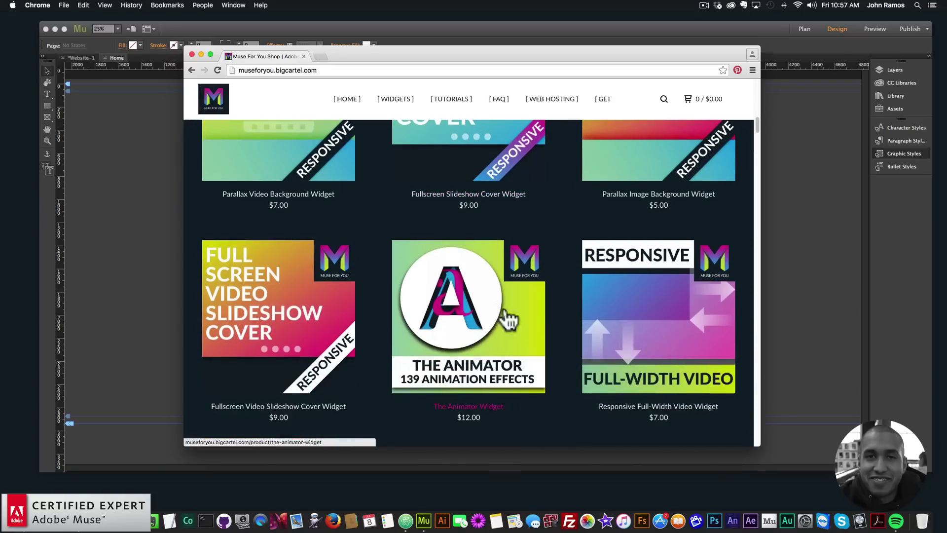
Step: Open The Animator Widget's $12.00 product page from the store grid
{"action": "left_click", "coordinate": [455, 317]}
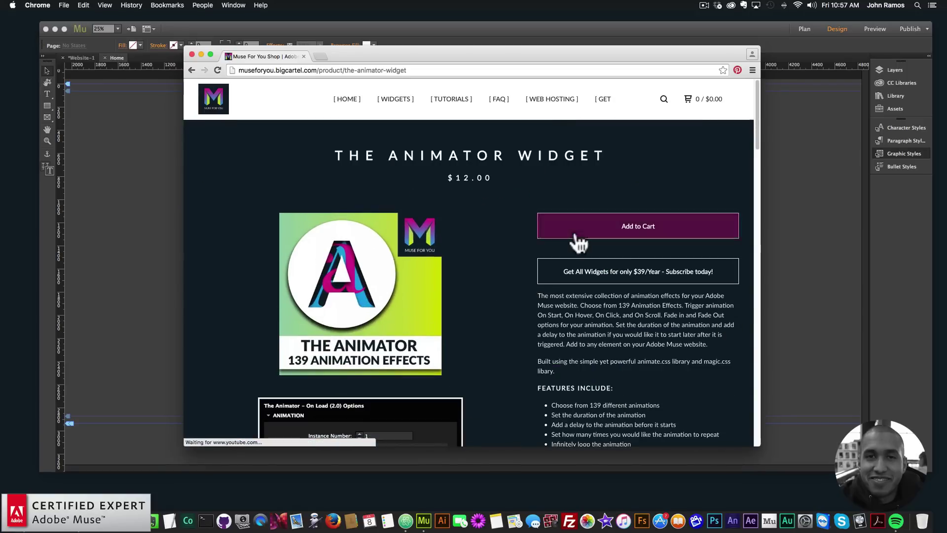